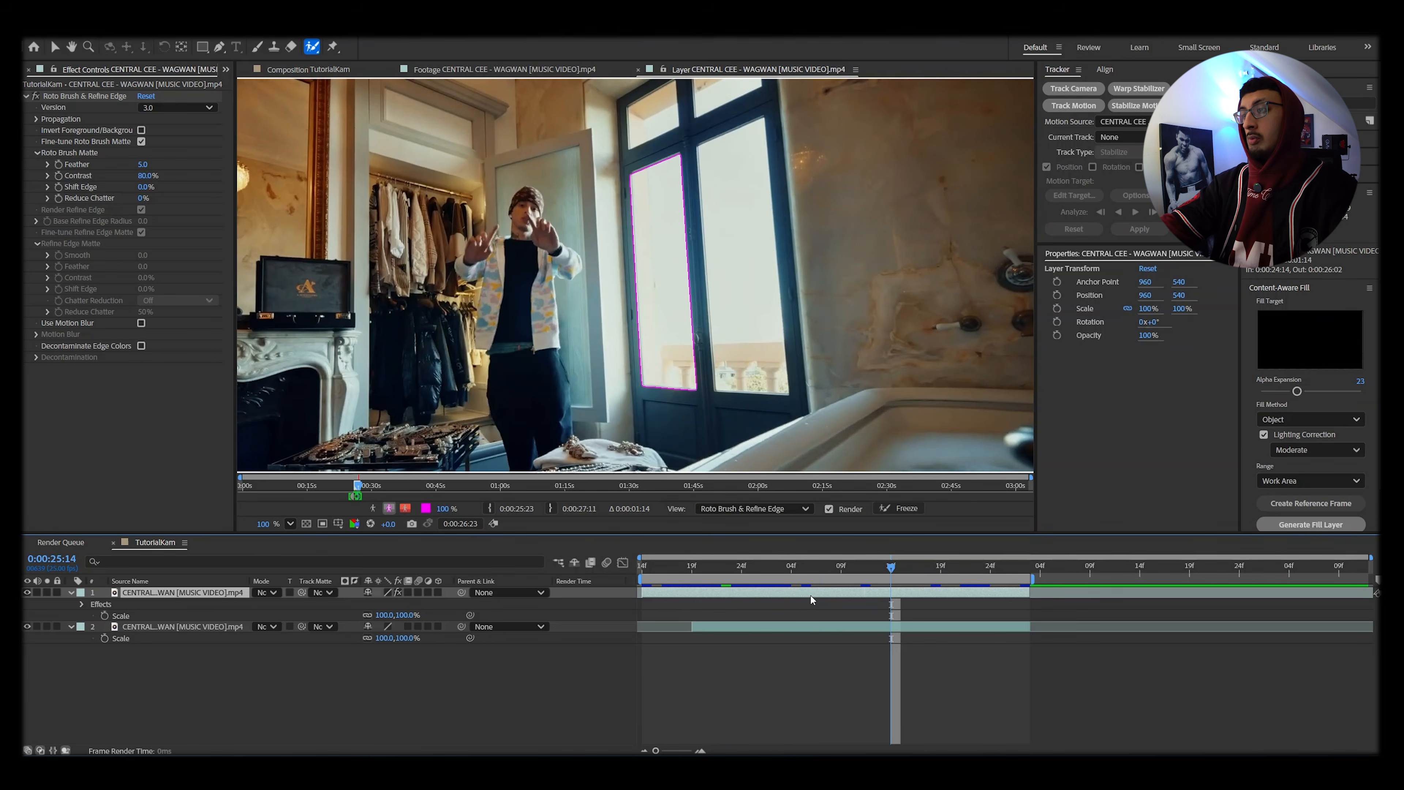
# Duplicate the rotoscoped clip layer and invert the Roto Brush foreground/background on the copy.
pyautogui.hotkey('ctrl', 'd')
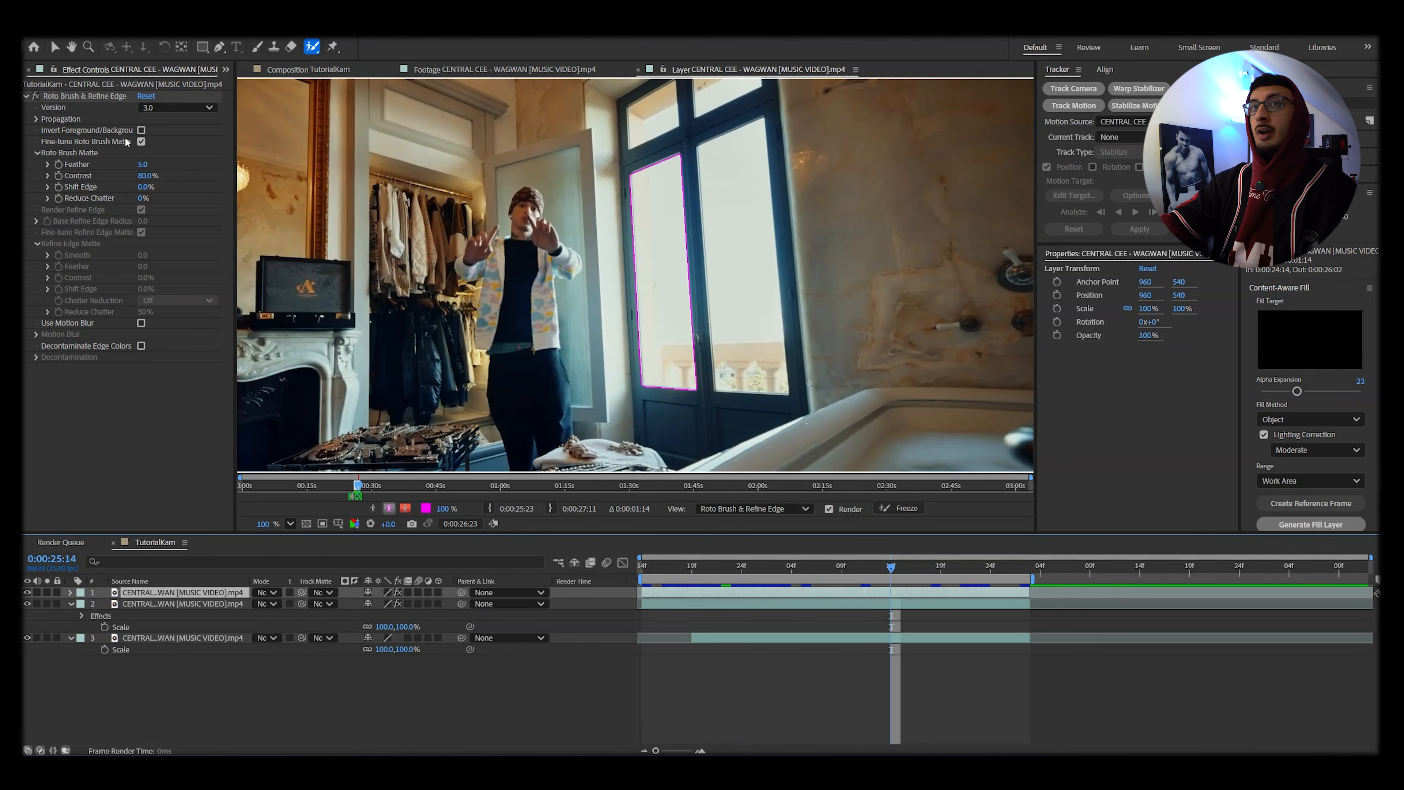
pyautogui.click(142, 131)
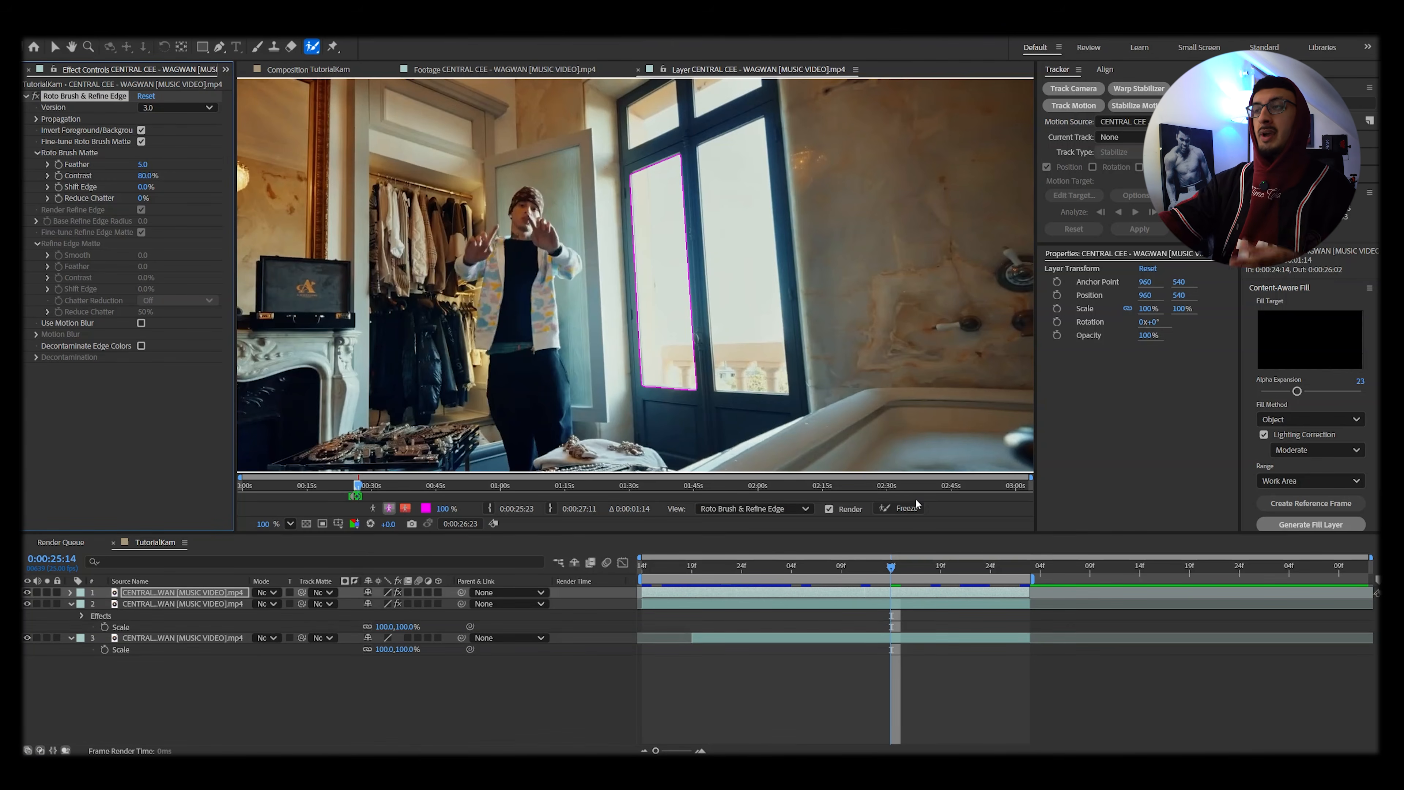
# Freeze the copy's Roto Brush matte and hide the original rotoscoped layer beneath it to reveal the clip behind the window.
pyautogui.click(908, 510)
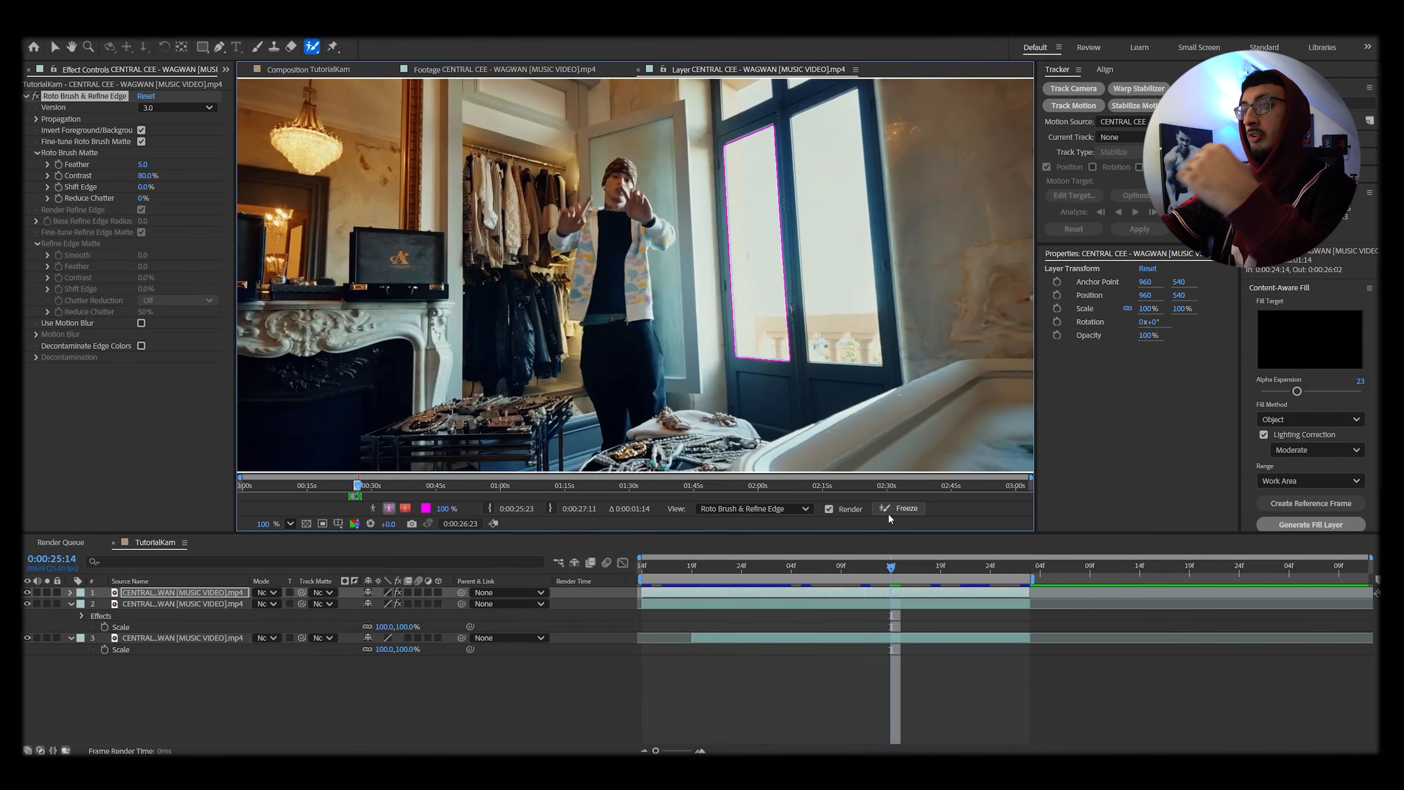
pyautogui.click(887, 512)
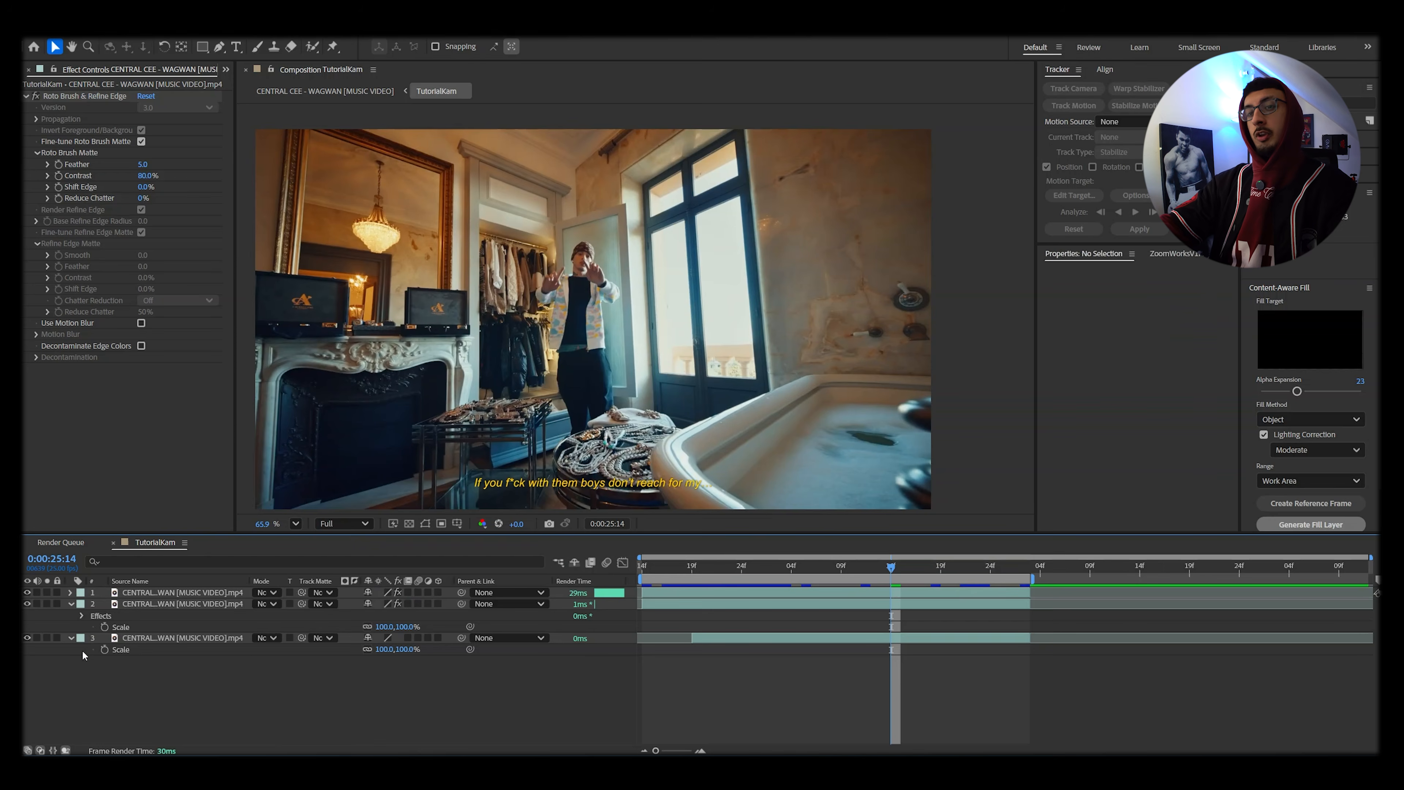
pyautogui.click(27, 604)
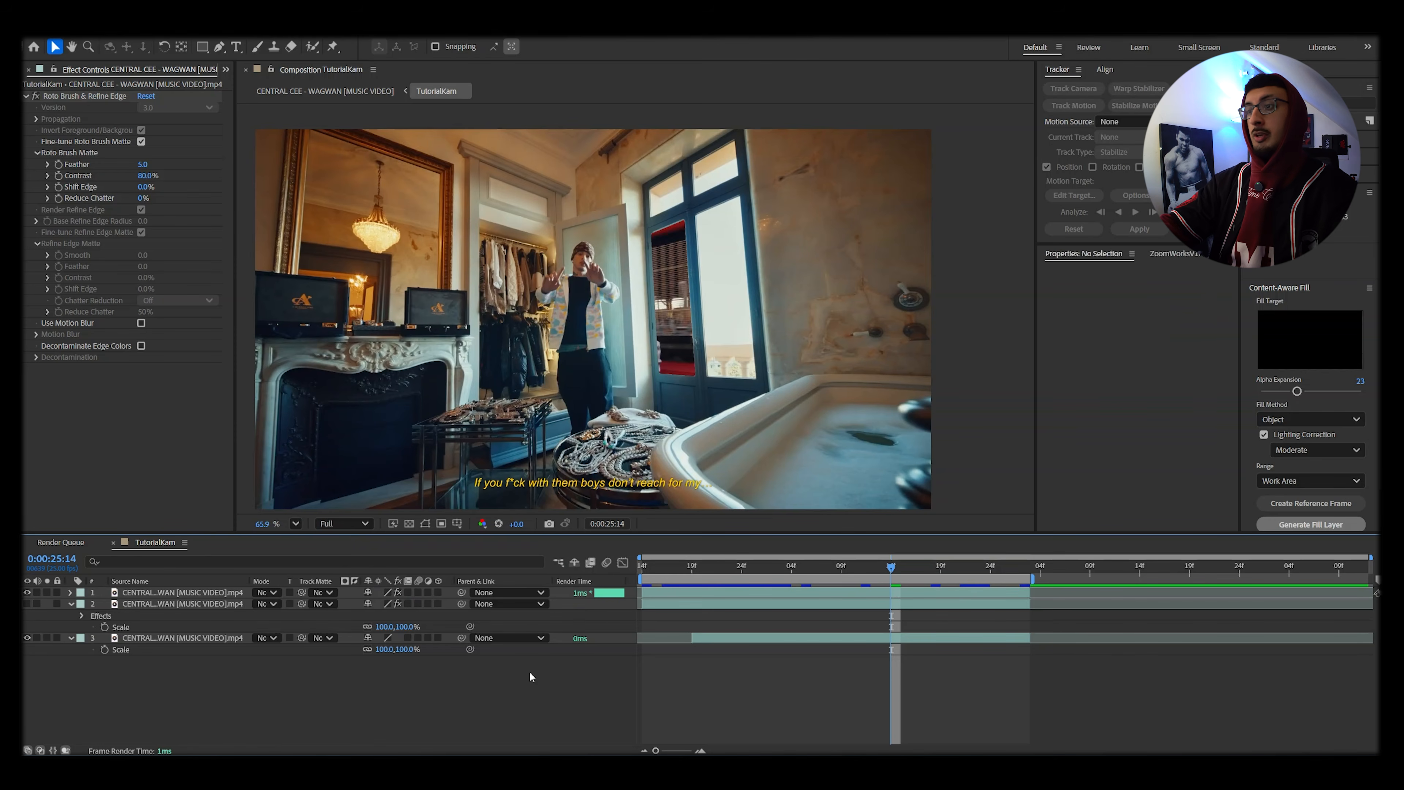
pyautogui.moveTo(883, 575); pyautogui.dragTo(782, 502)
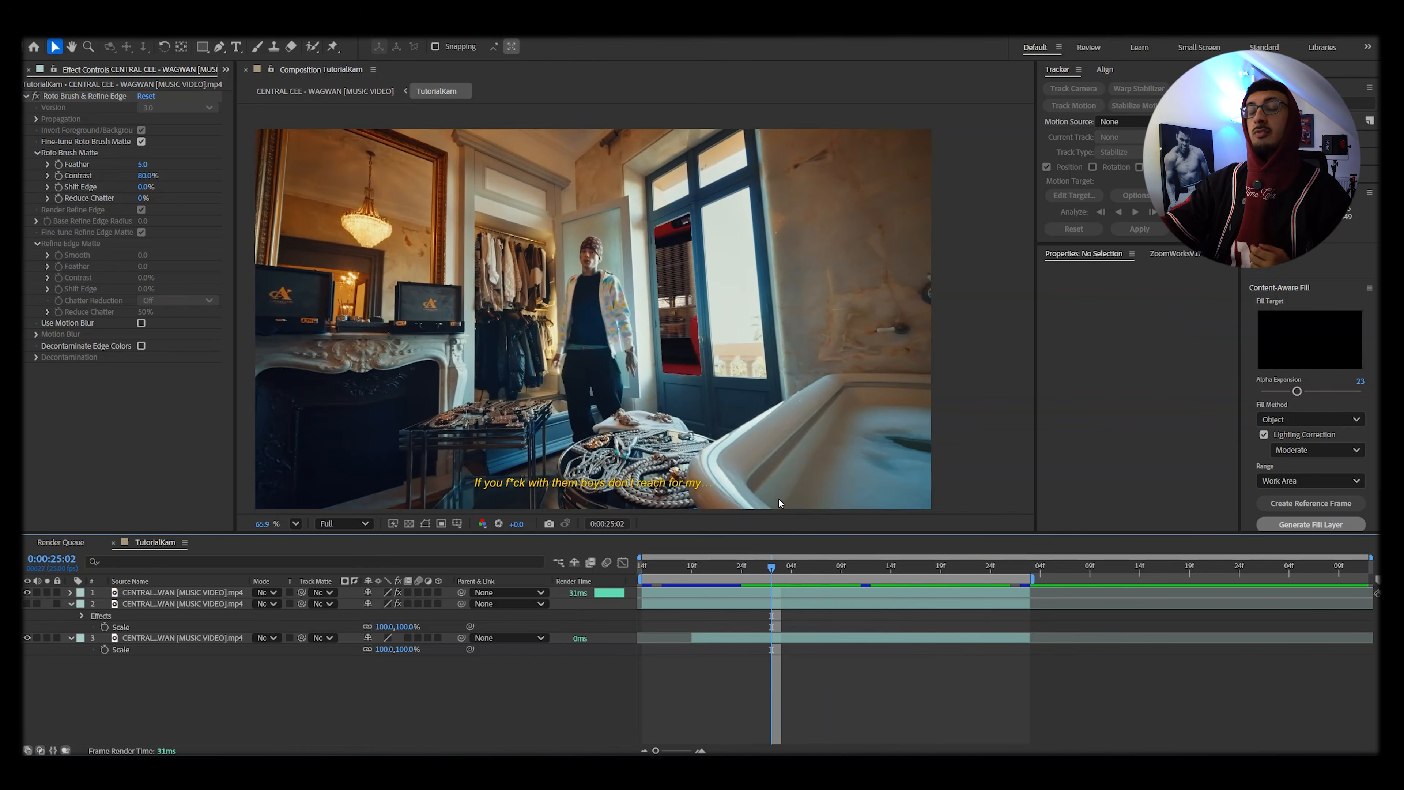
# Set the top layer's Roto Brush matte feather to 7.5 and check the window cutout's edge up close.
pyautogui.click(713, 593)
pyautogui.moveTo(145, 166); pyautogui.dragTo(152, 166)
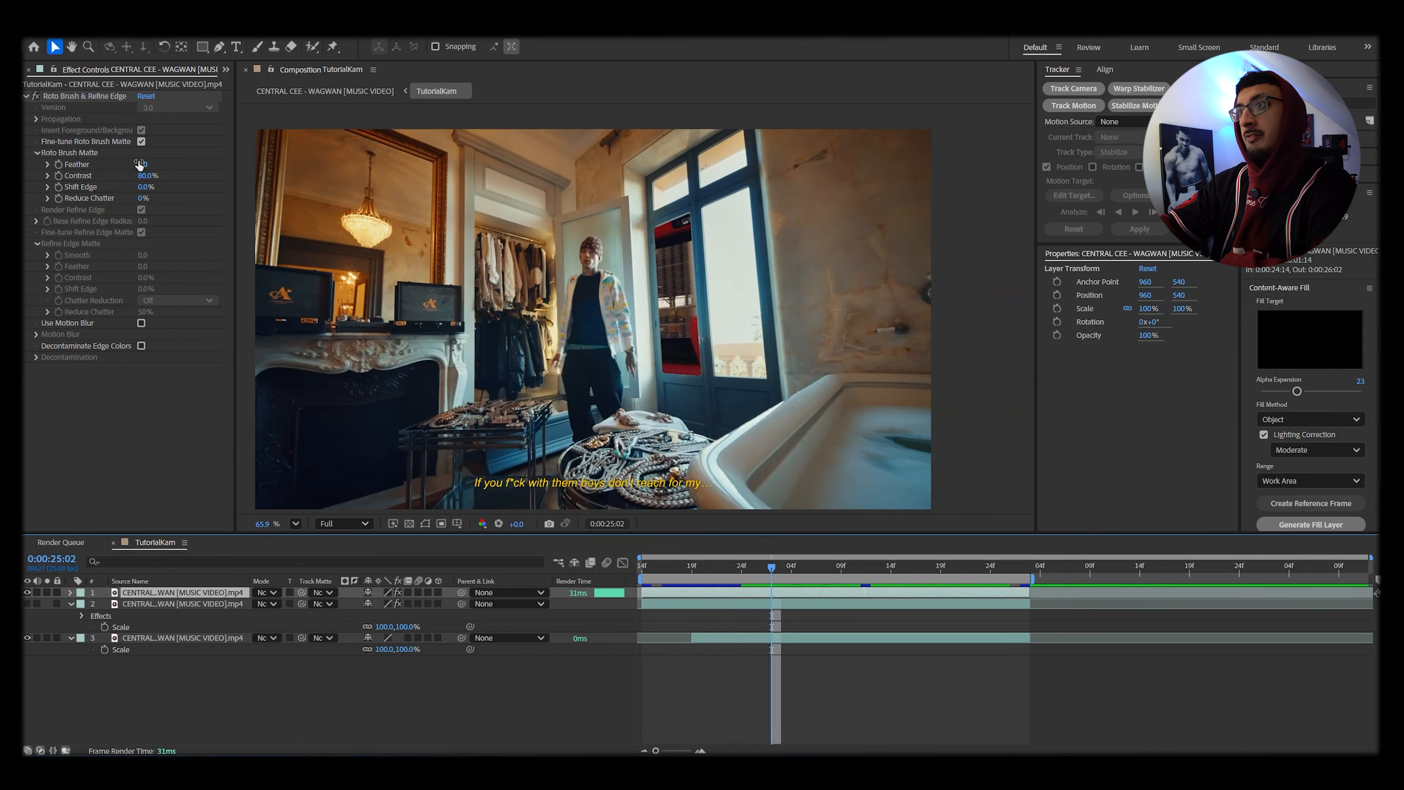
pyautogui.scroll(5, 653, 348)
pyautogui.scroll(5, 651, 344)
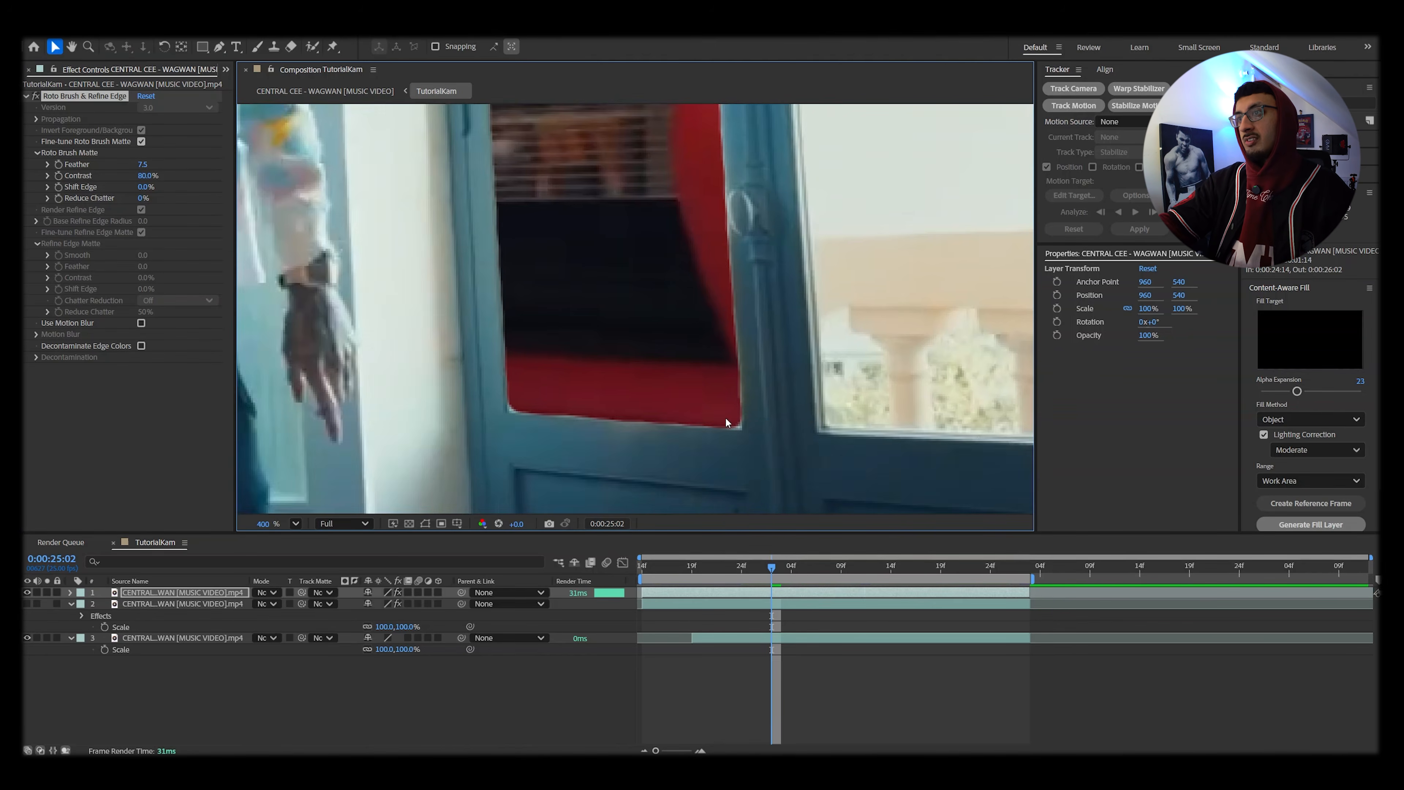
pyautogui.scroll(-5, 618, 345)
pyautogui.scroll(-4, 619, 344)
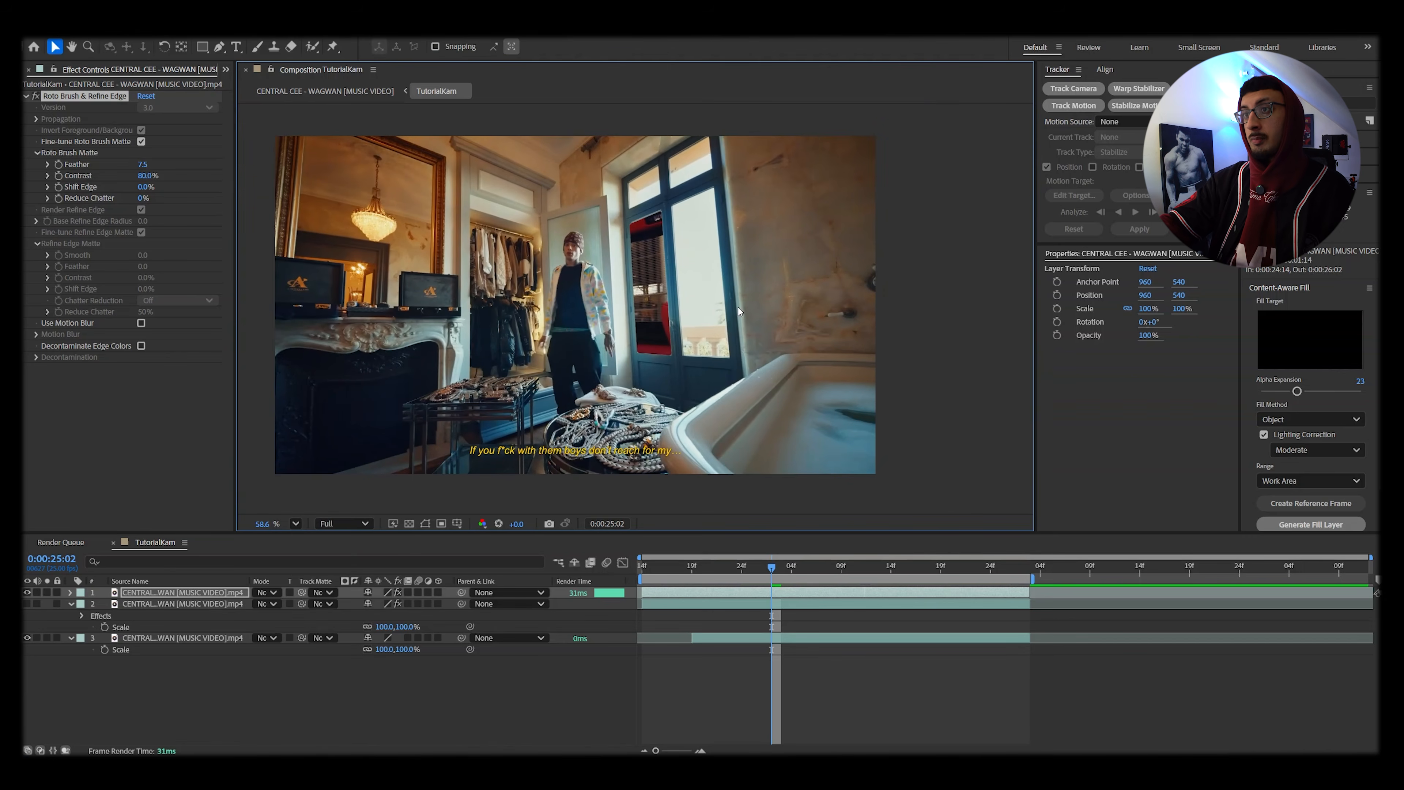
pyautogui.scroll(3, 692, 357)
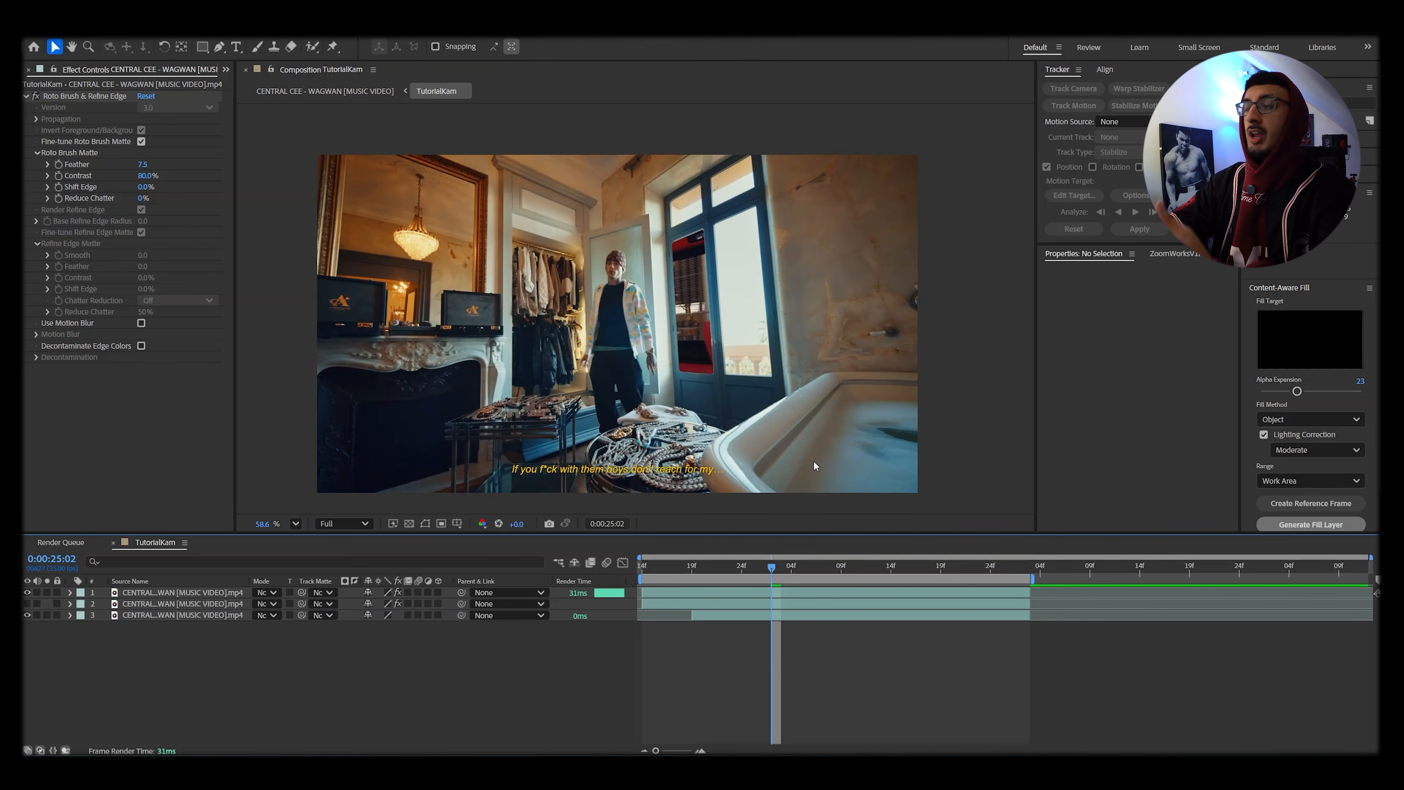
# Enable motion blur and 3D on all three clip layers.
pyautogui.moveTo(469, 663); pyautogui.dragTo(372, 589)
pyautogui.click(418, 592)
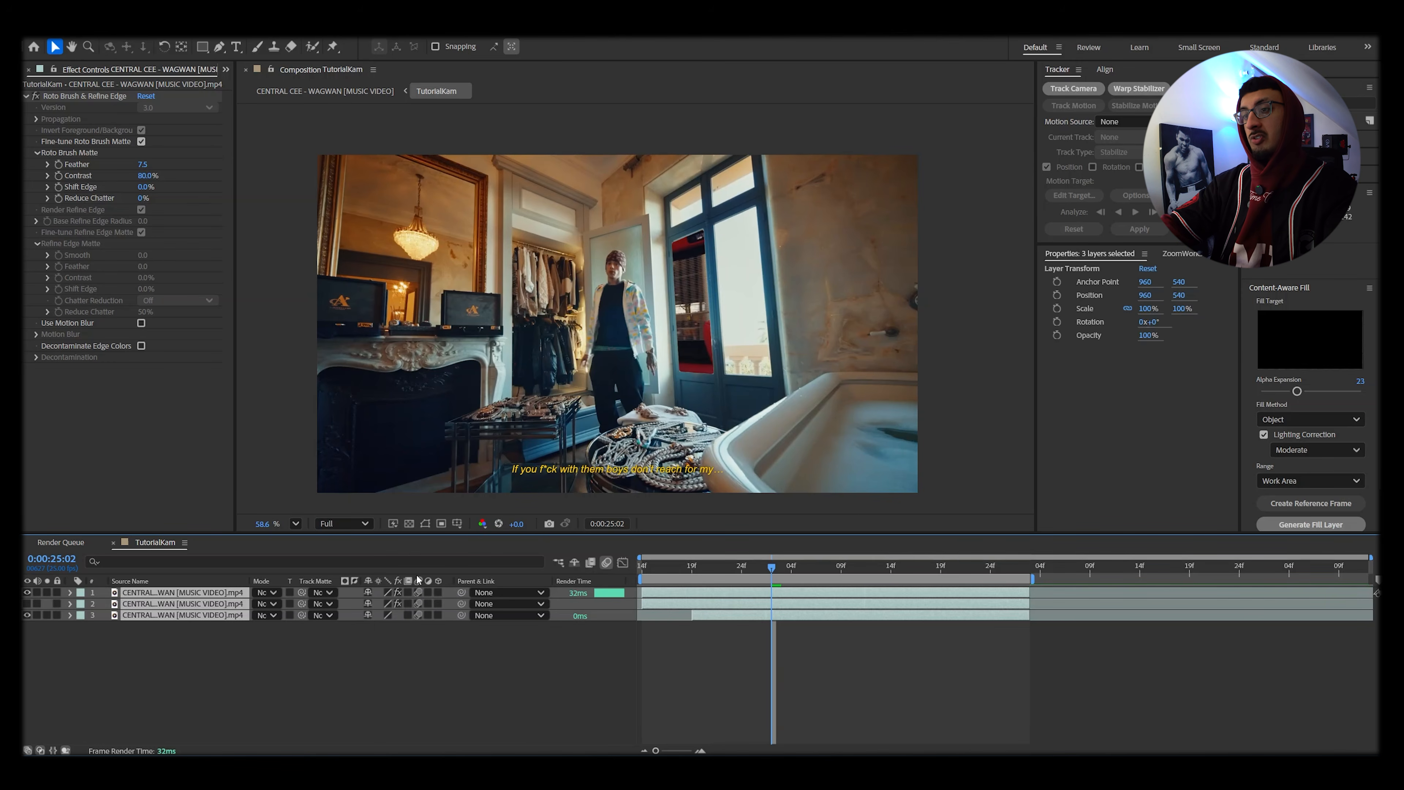
pyautogui.click(439, 593)
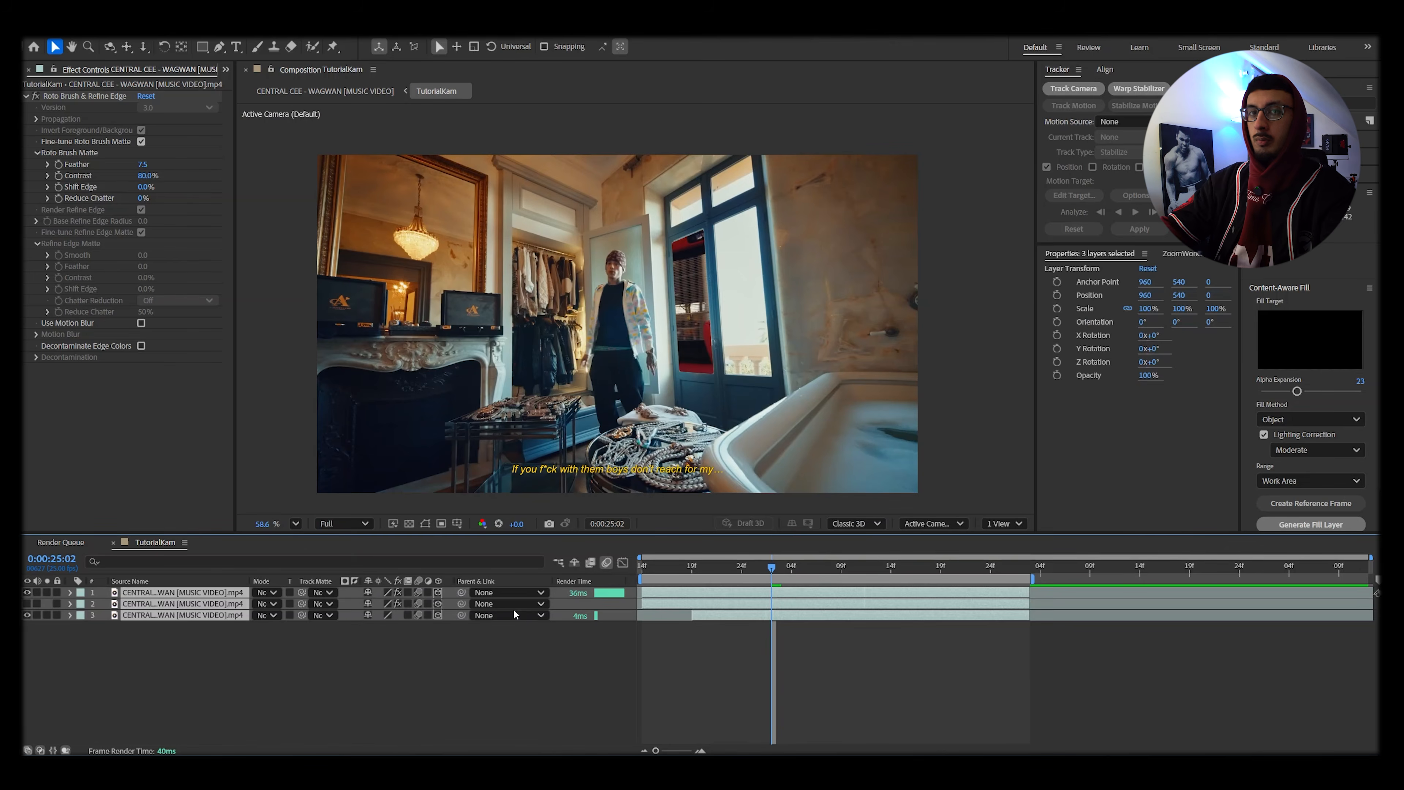
# Add a two-node camera with a 16 mm focal length to the composition.
pyautogui.click(482, 662)
pyautogui.rightClick(415, 659)
pyautogui.moveTo(468, 503)
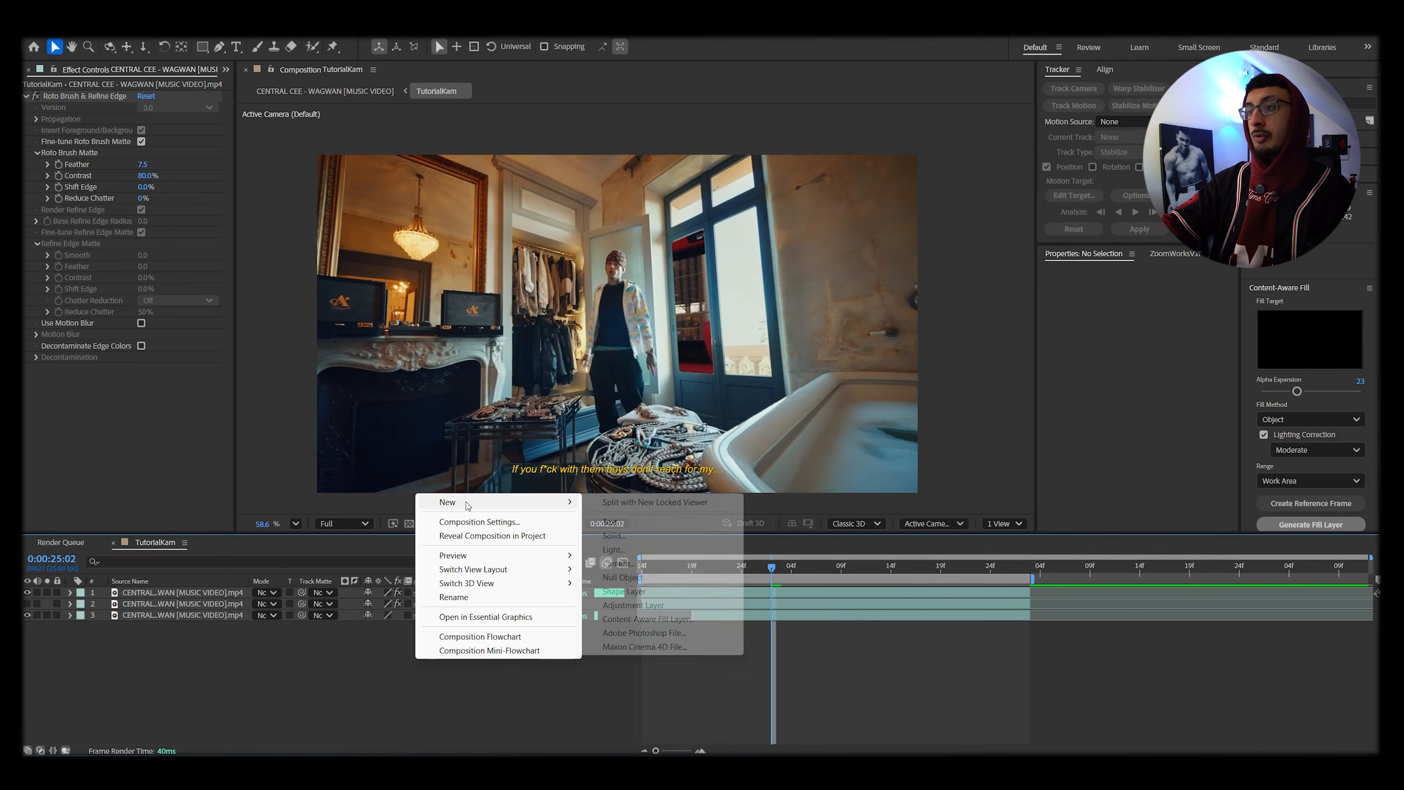
pyautogui.click(628, 564)
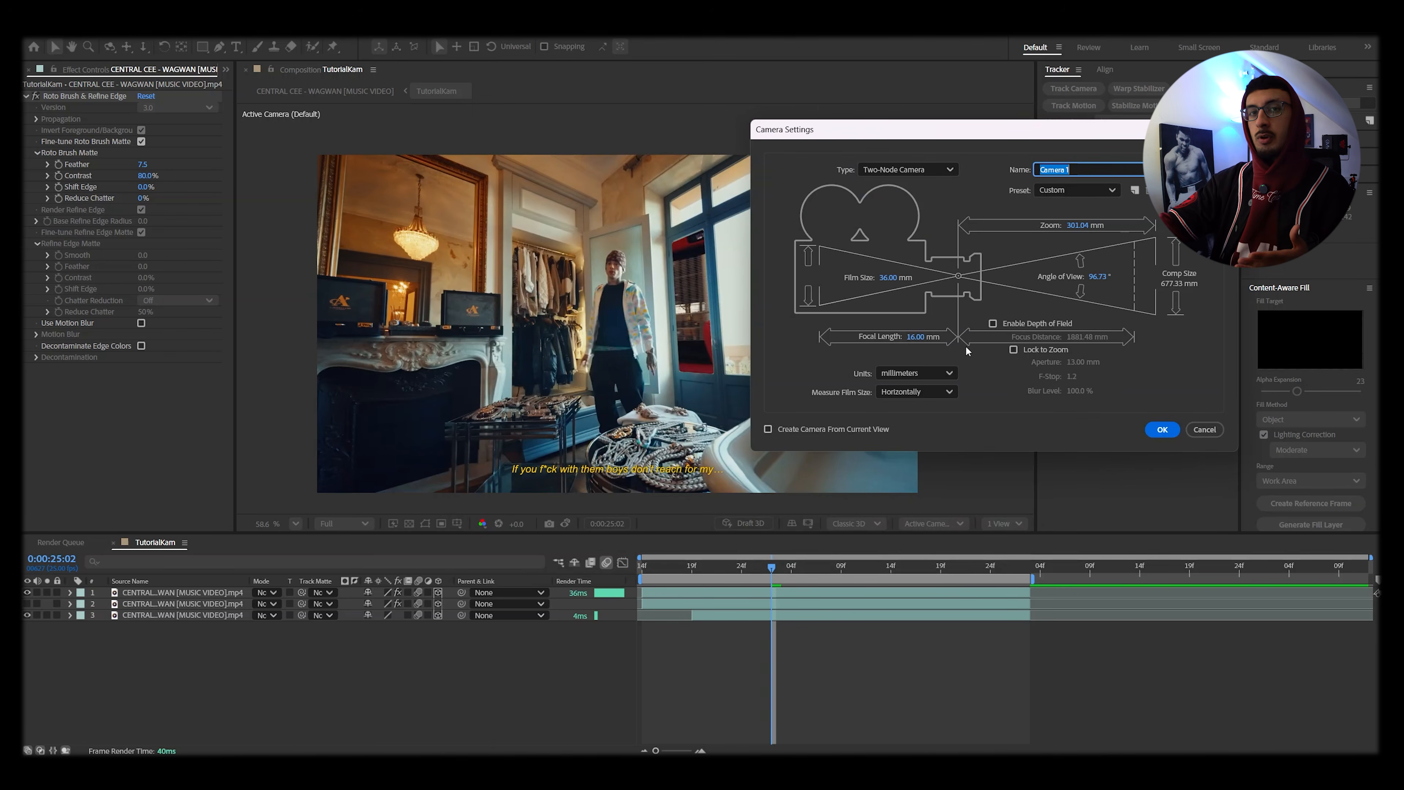
pyautogui.press('Return')
# Hide the bottom clip layer so that only the room footage with the empty window cutout is shown.
pyautogui.click(26, 626)
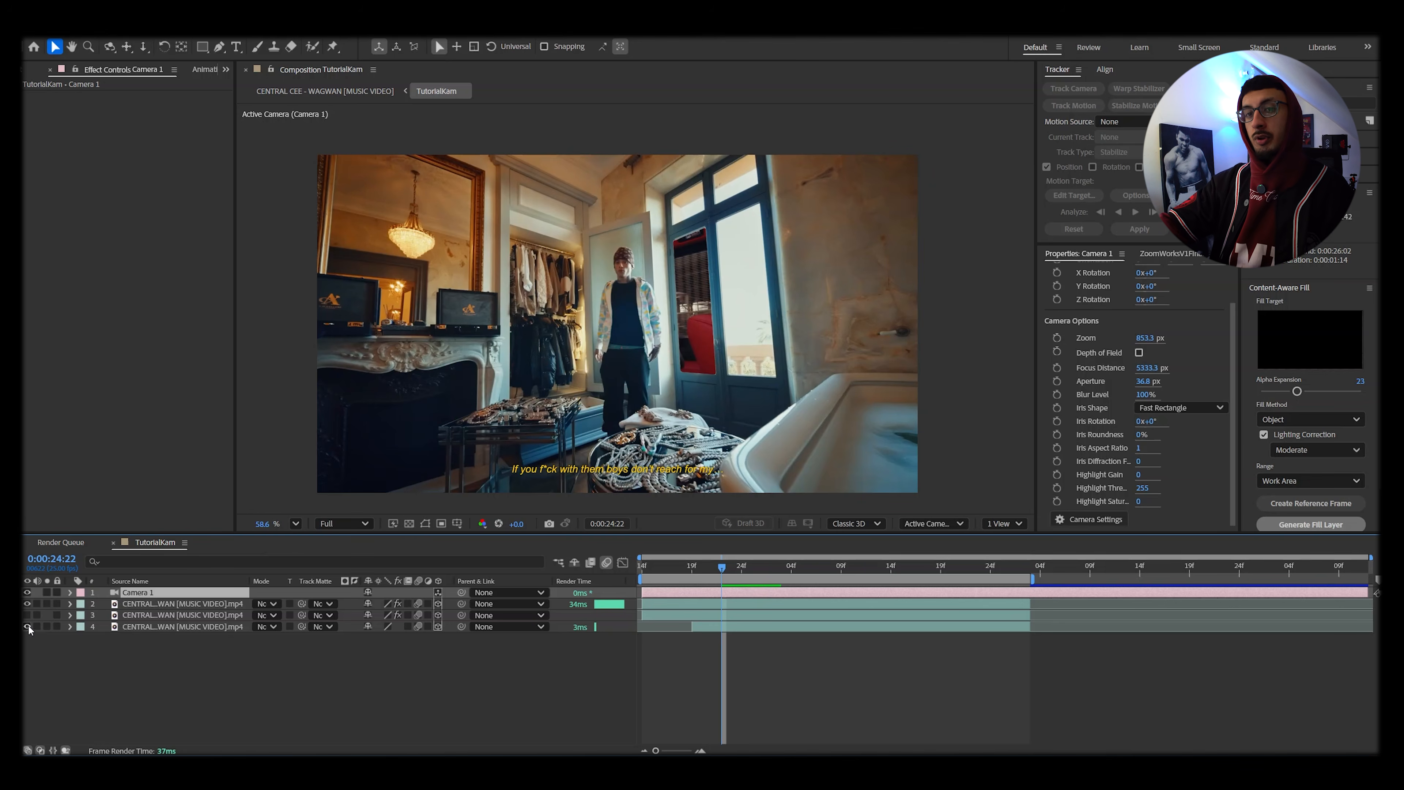
pyautogui.scroll(3, 681, 343)
pyautogui.scroll(-3, 713, 401)
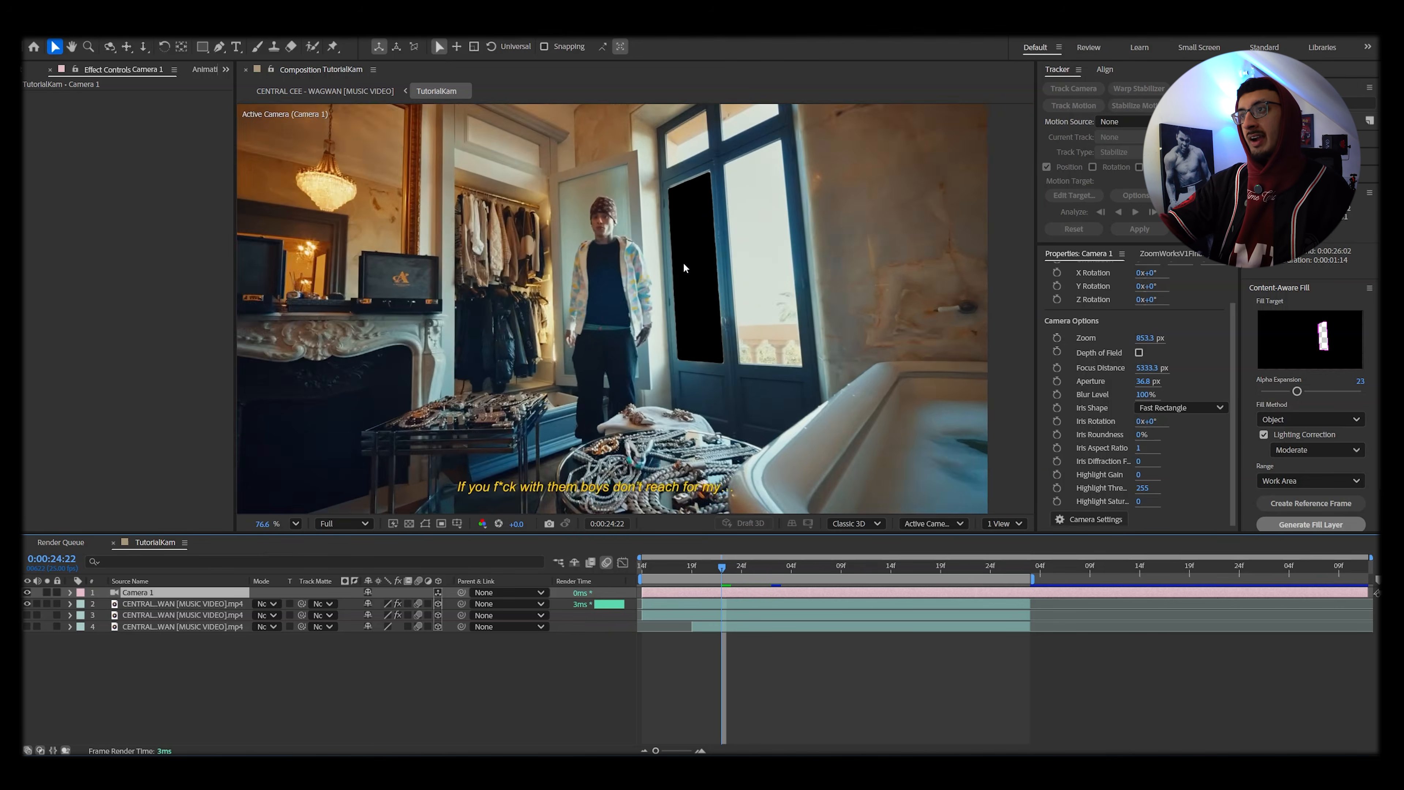
pyautogui.click(409, 523)
pyautogui.click(409, 523)
pyautogui.scroll(1, 699, 325)
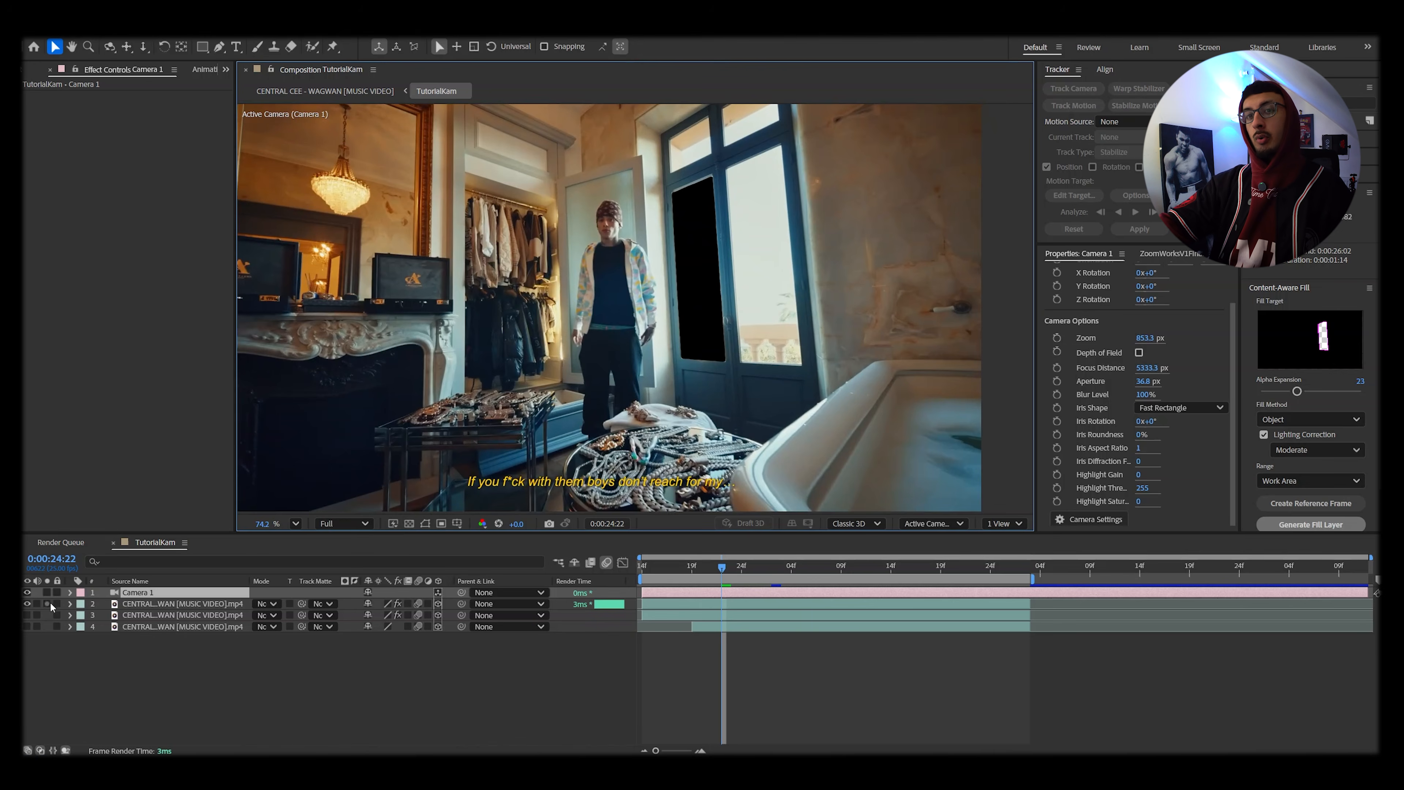
# Set starting keyframes for the camera's Point of Interest and Position at 0:00:24:22.
pyautogui.click(70, 592)
pyautogui.click(83, 604)
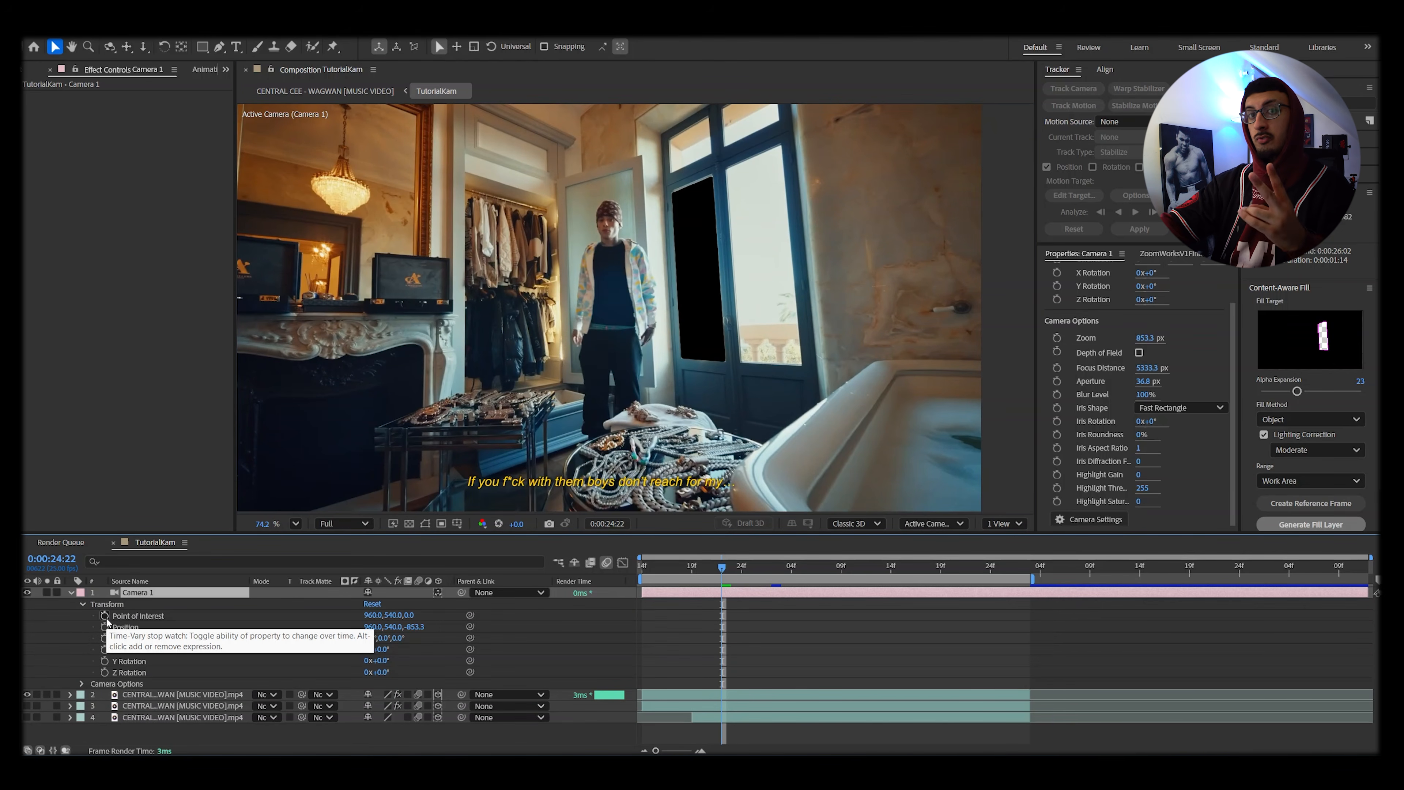
pyautogui.click(104, 615)
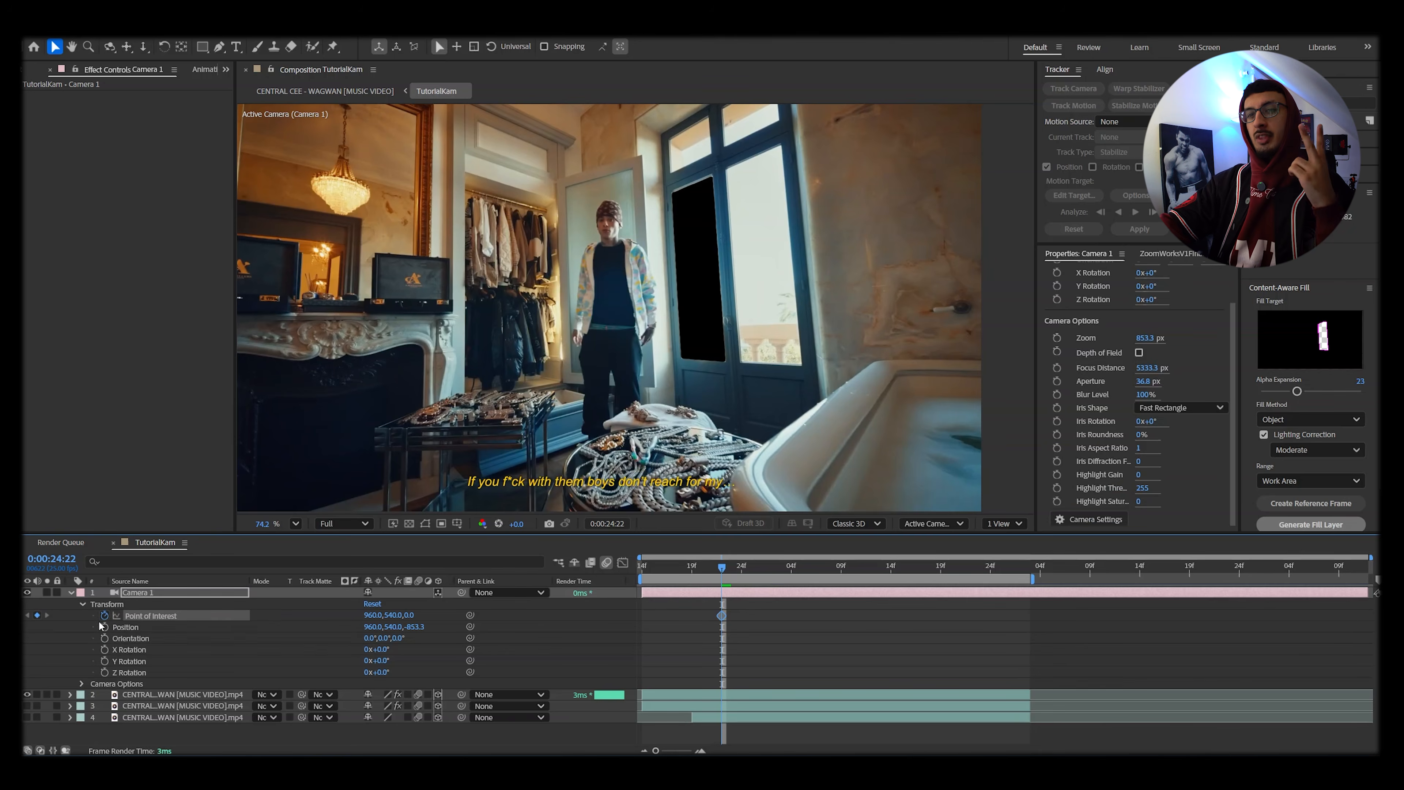
pyautogui.click(104, 627)
# At 0:00:25:07, dolly the camera through the window cutout to a Position of about 1191.7, 481.3, -21.4.
pyautogui.press('space')
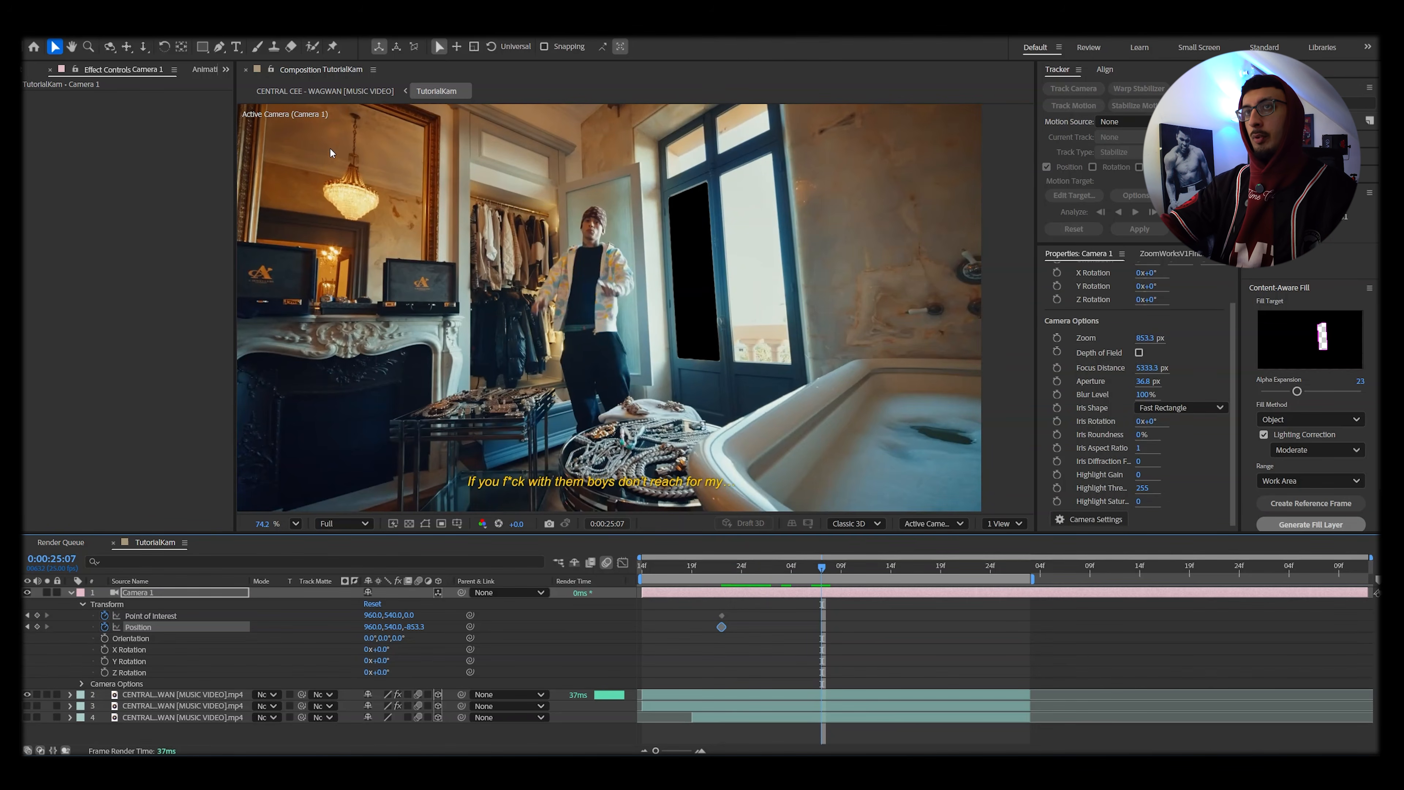
pyautogui.click(143, 47)
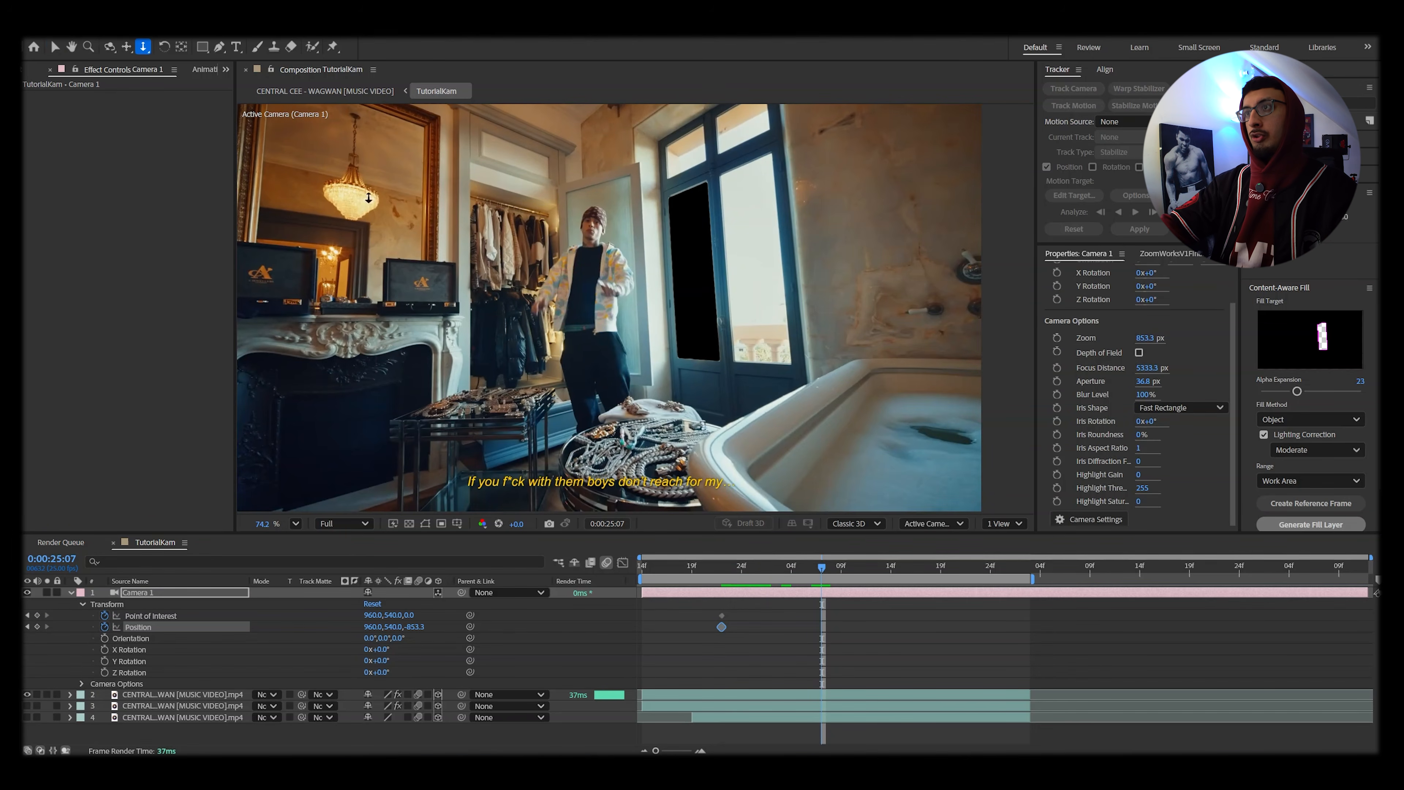
pyautogui.scroll(-1, 589, 277)
pyautogui.moveTo(683, 269); pyautogui.dragTo(633, 251)
pyautogui.scroll(-3, 612, 269)
pyautogui.scroll(-1, 612, 269)
pyautogui.moveTo(593, 300); pyautogui.dragTo(602, 261)
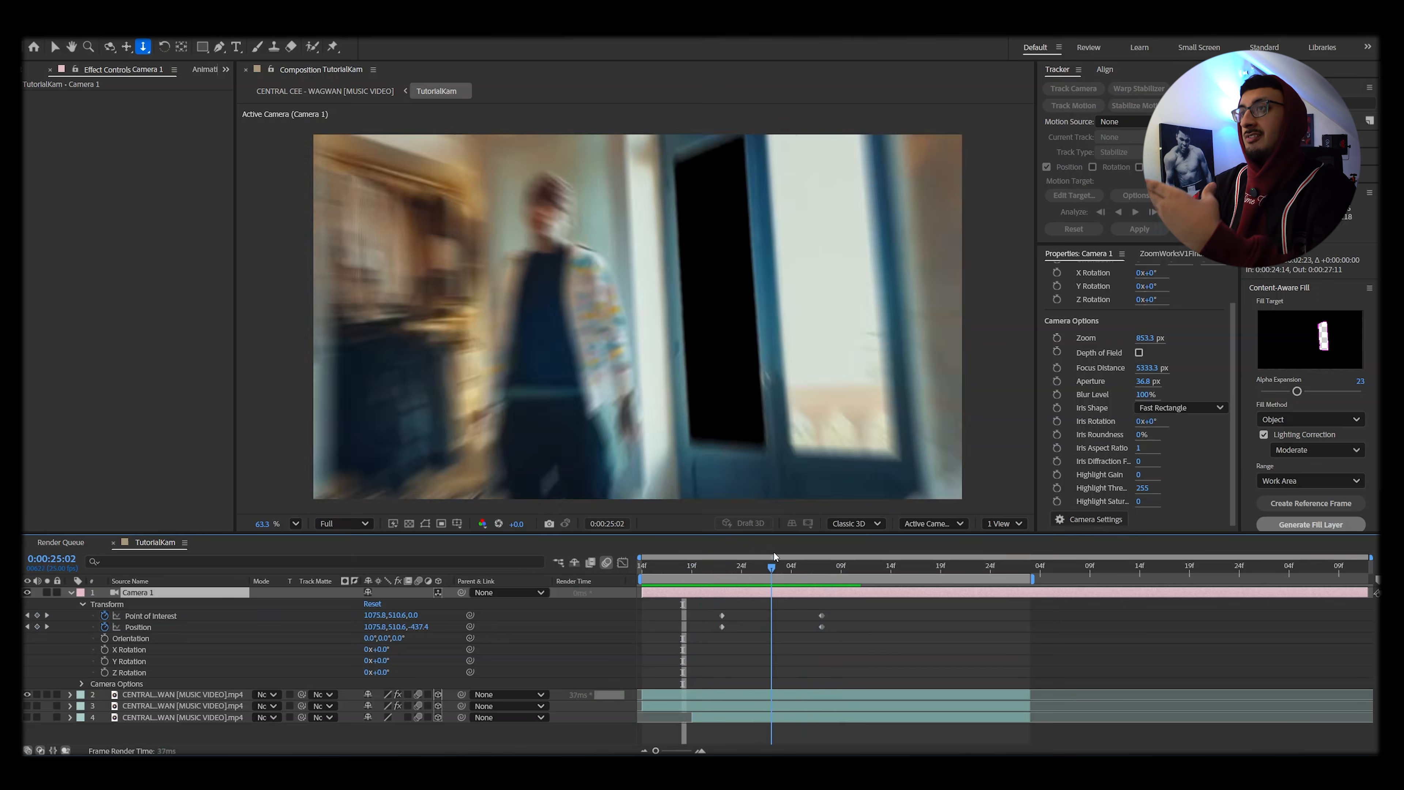
# Review the camera move through the window and show the bottom clip layer again.
pyautogui.moveTo(773, 552)
pyautogui.mouseDown()
pyautogui.moveTo(814, 545)
pyautogui.moveTo(814, 573)
pyautogui.moveTo(830, 565)
pyautogui.mouseUp()
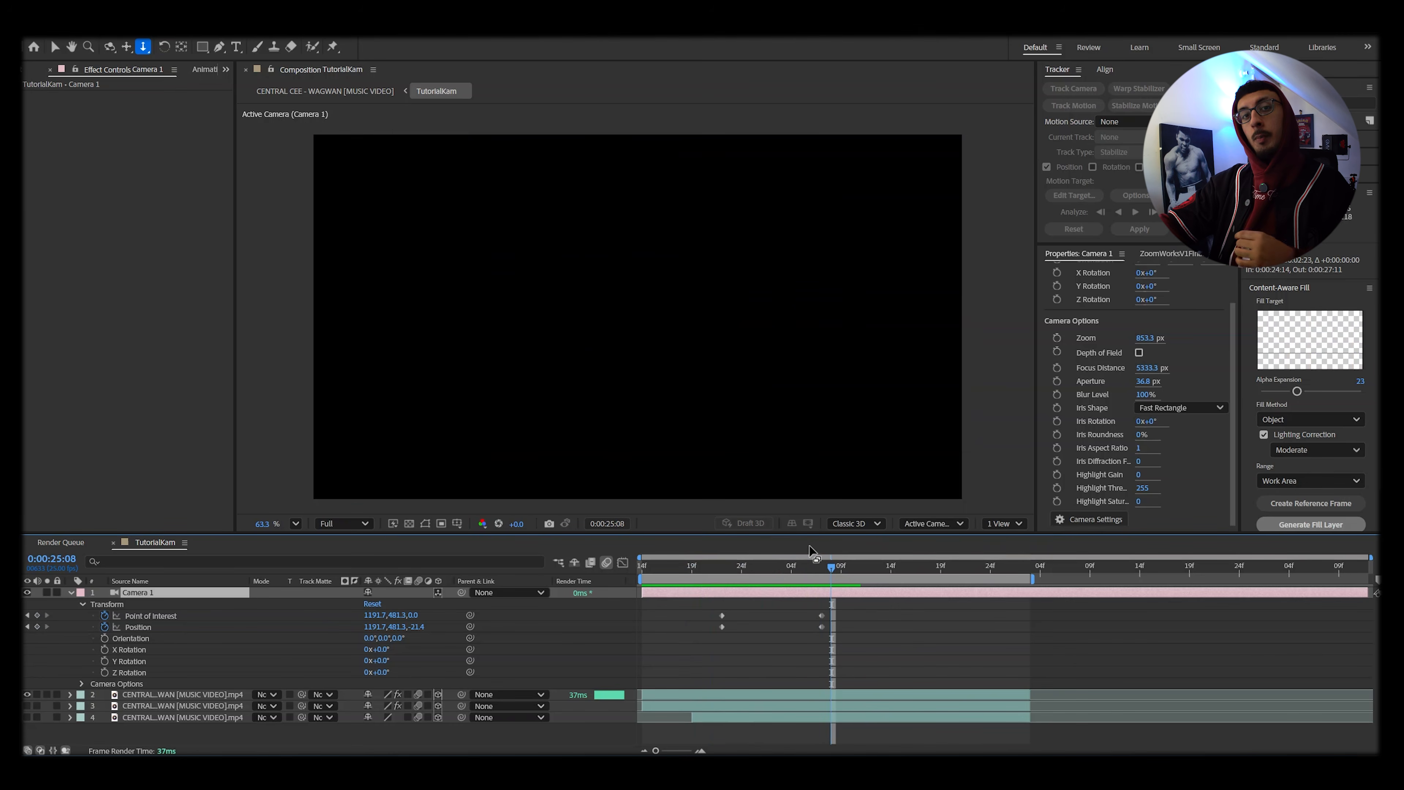
pyautogui.click(30, 717)
pyautogui.click(30, 716)
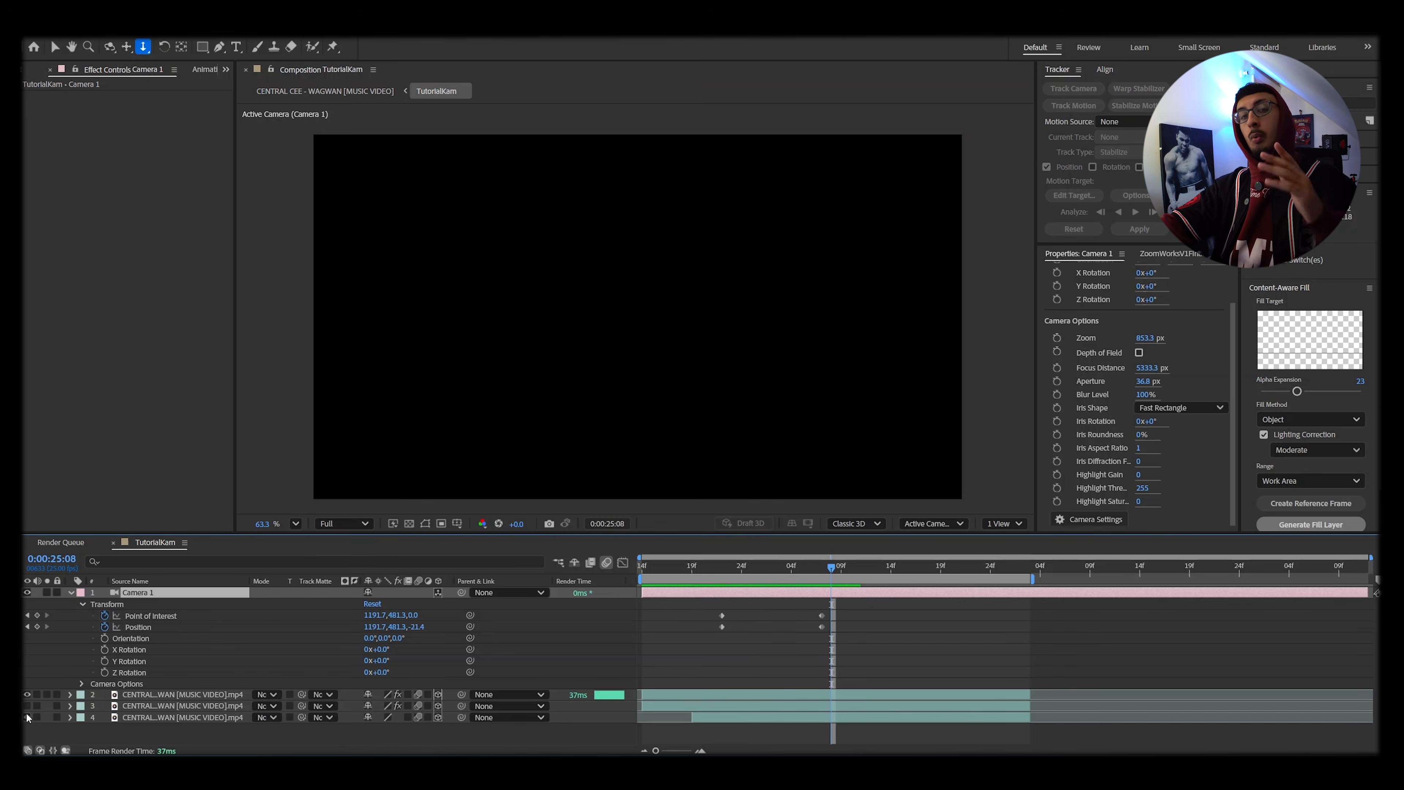
pyautogui.click(27, 717)
pyautogui.moveTo(831, 564); pyautogui.dragTo(742, 574)
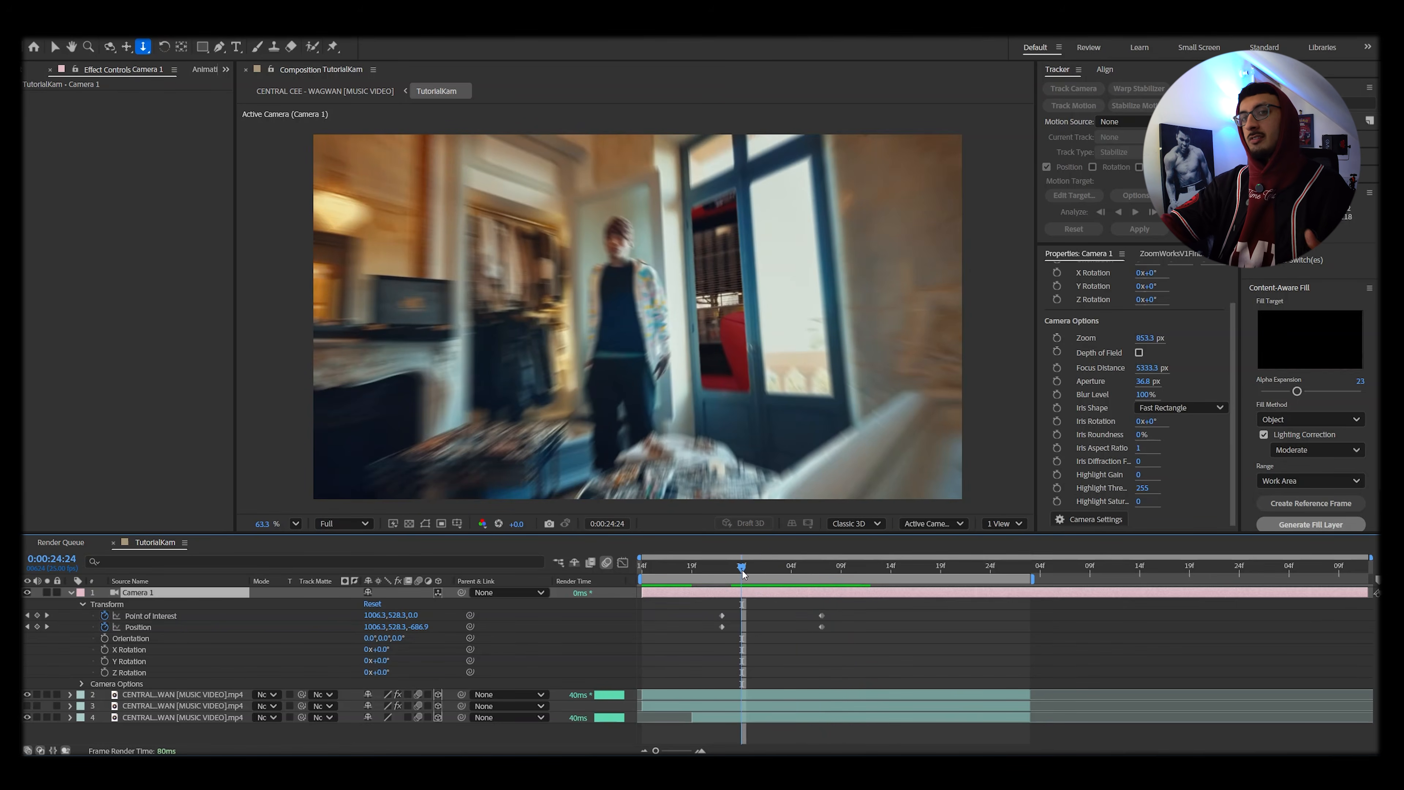
# Switch the composition viewer to two views, with Custom View 1 beside the active camera.
pyautogui.click(1005, 523)
pyautogui.click(1022, 555)
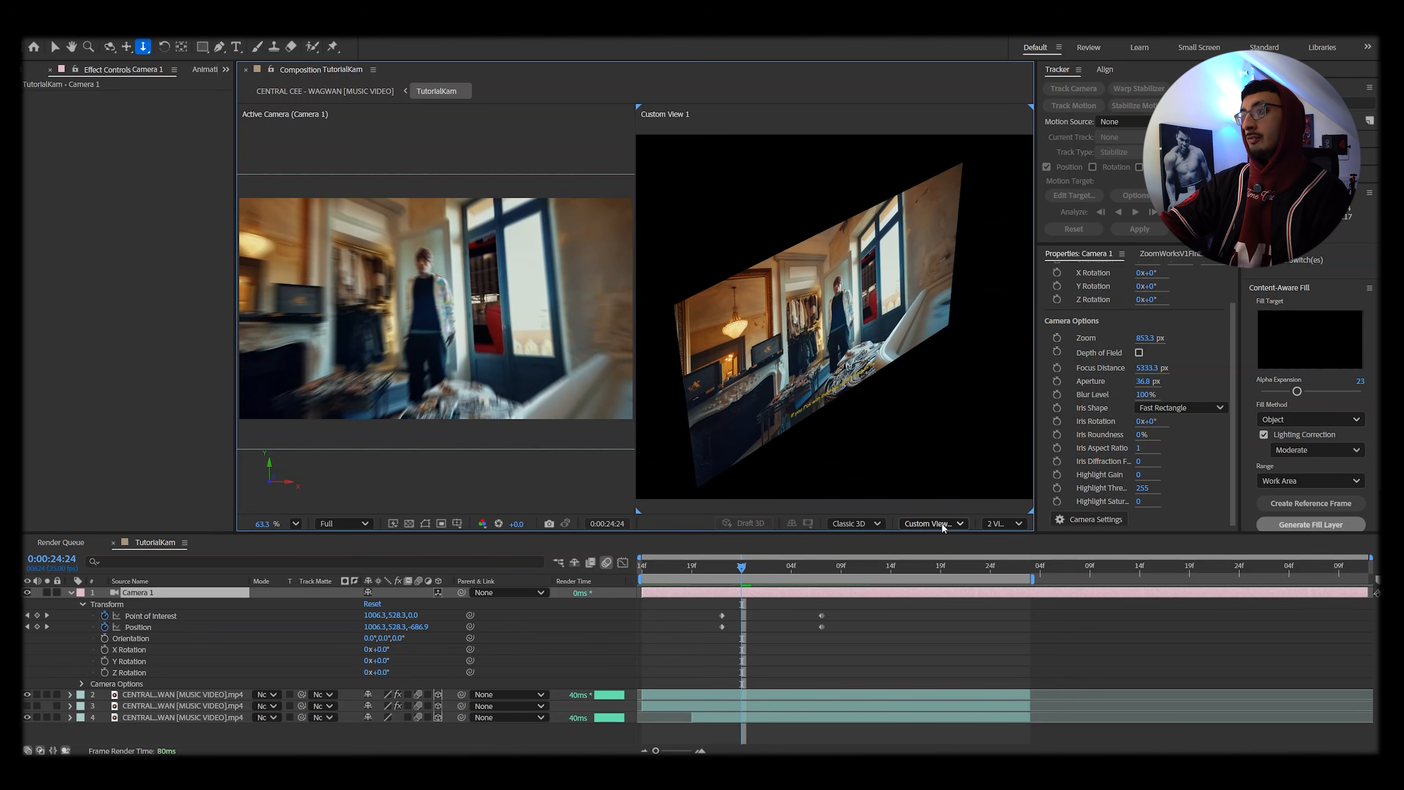
pyautogui.click(942, 529)
pyautogui.click(952, 423)
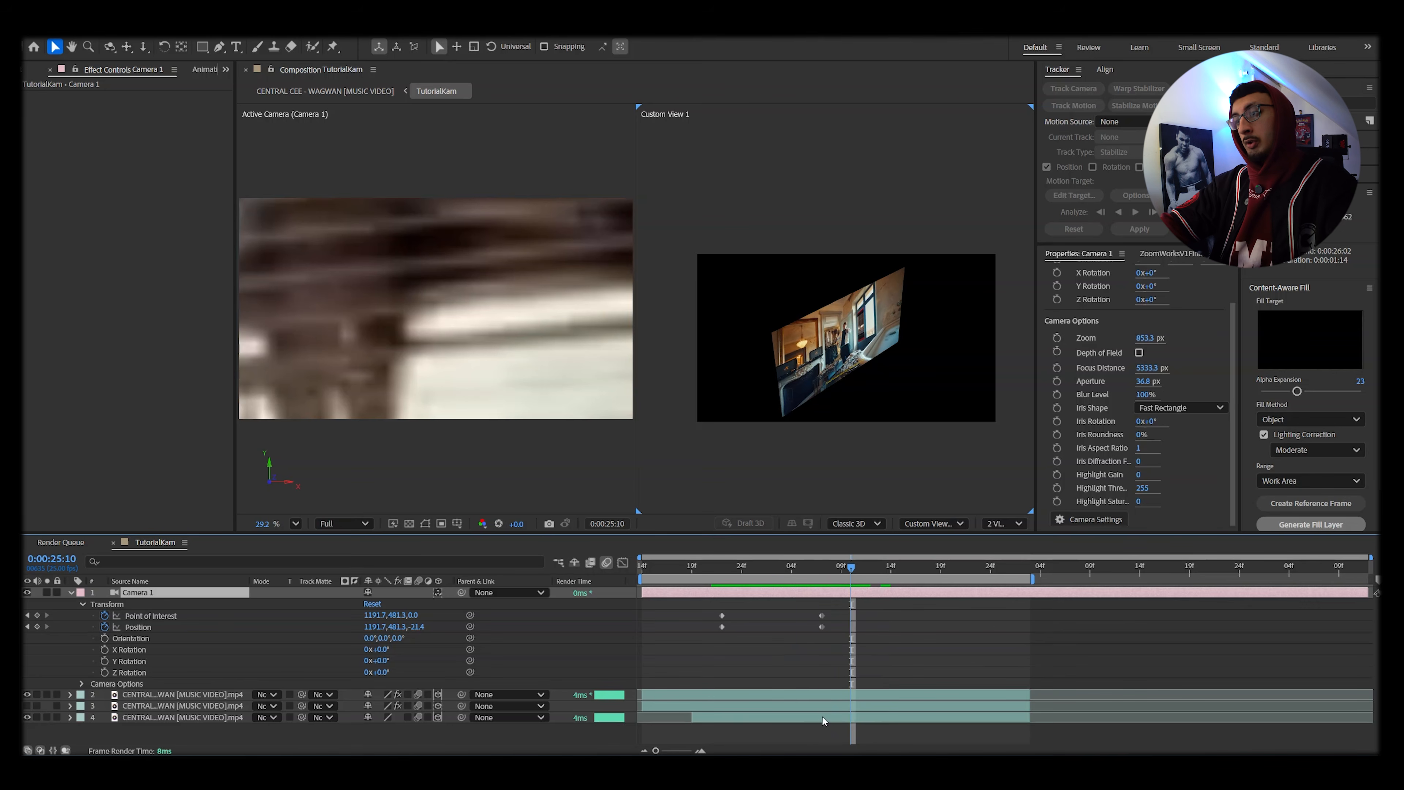
# Push the bottom clip layer back in 3D space to a Z position of 650.
pyautogui.click(822, 716)
pyautogui.press('p')
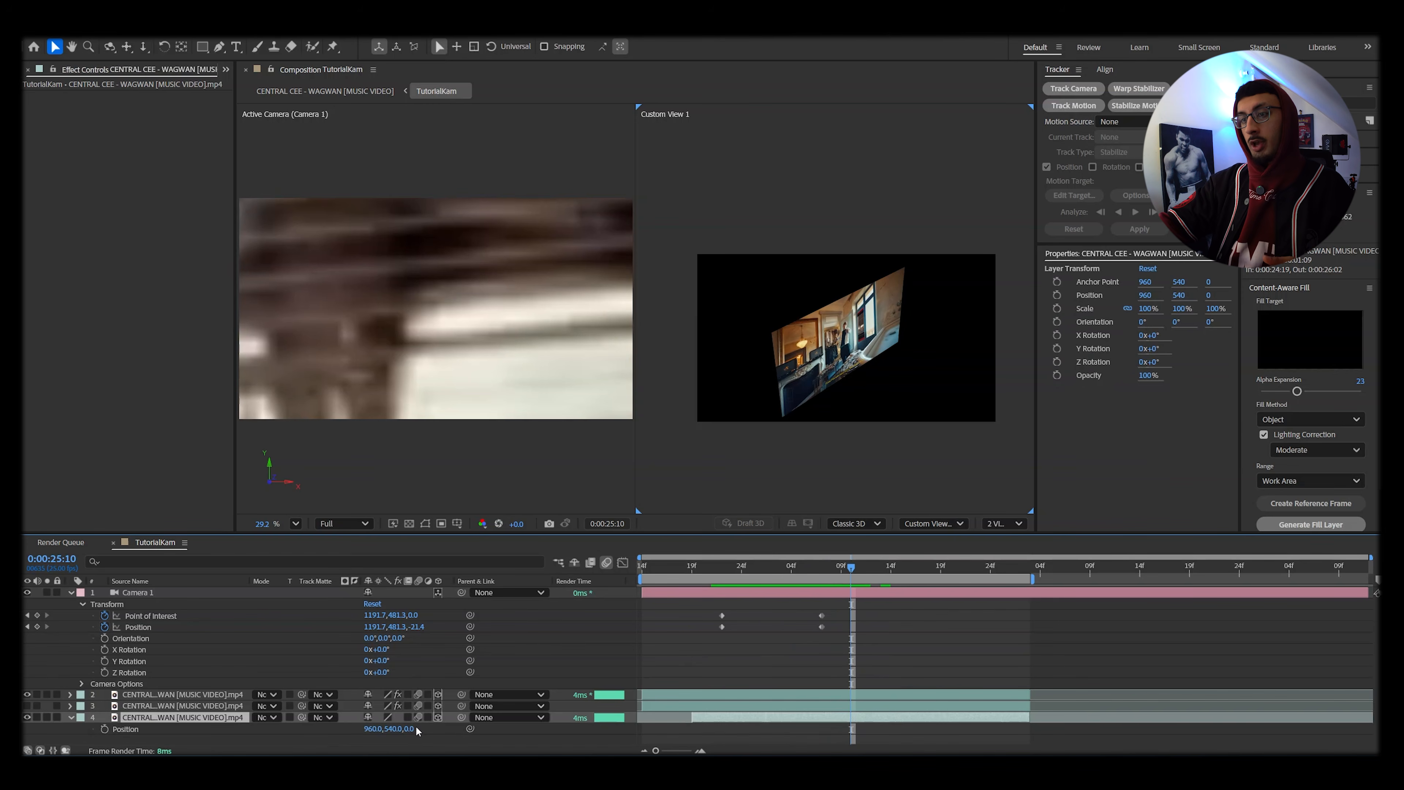
pyautogui.moveTo(410, 729); pyautogui.dragTo(699, 694)
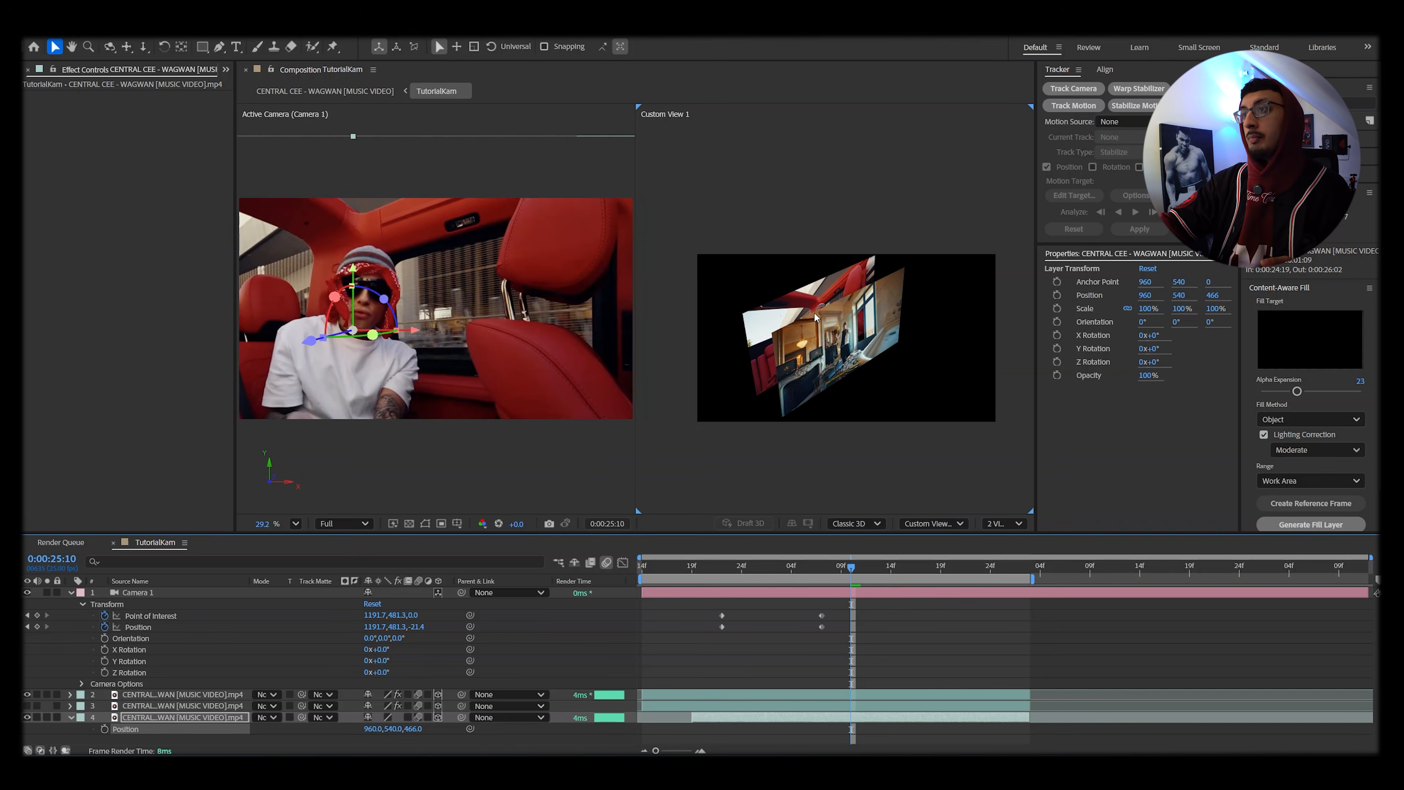
pyautogui.scroll(1, 831, 288)
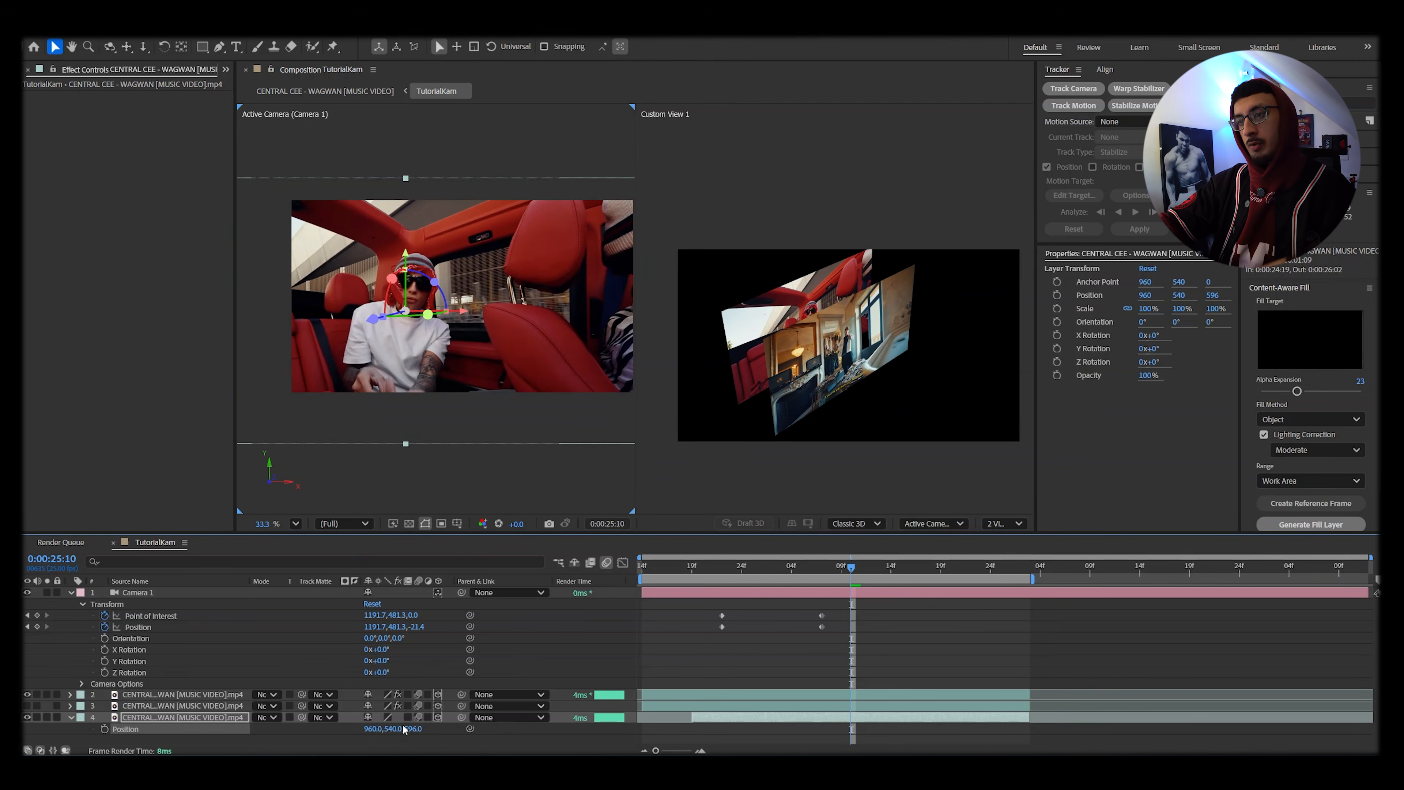
pyautogui.moveTo(404, 729); pyautogui.dragTo(444, 727)
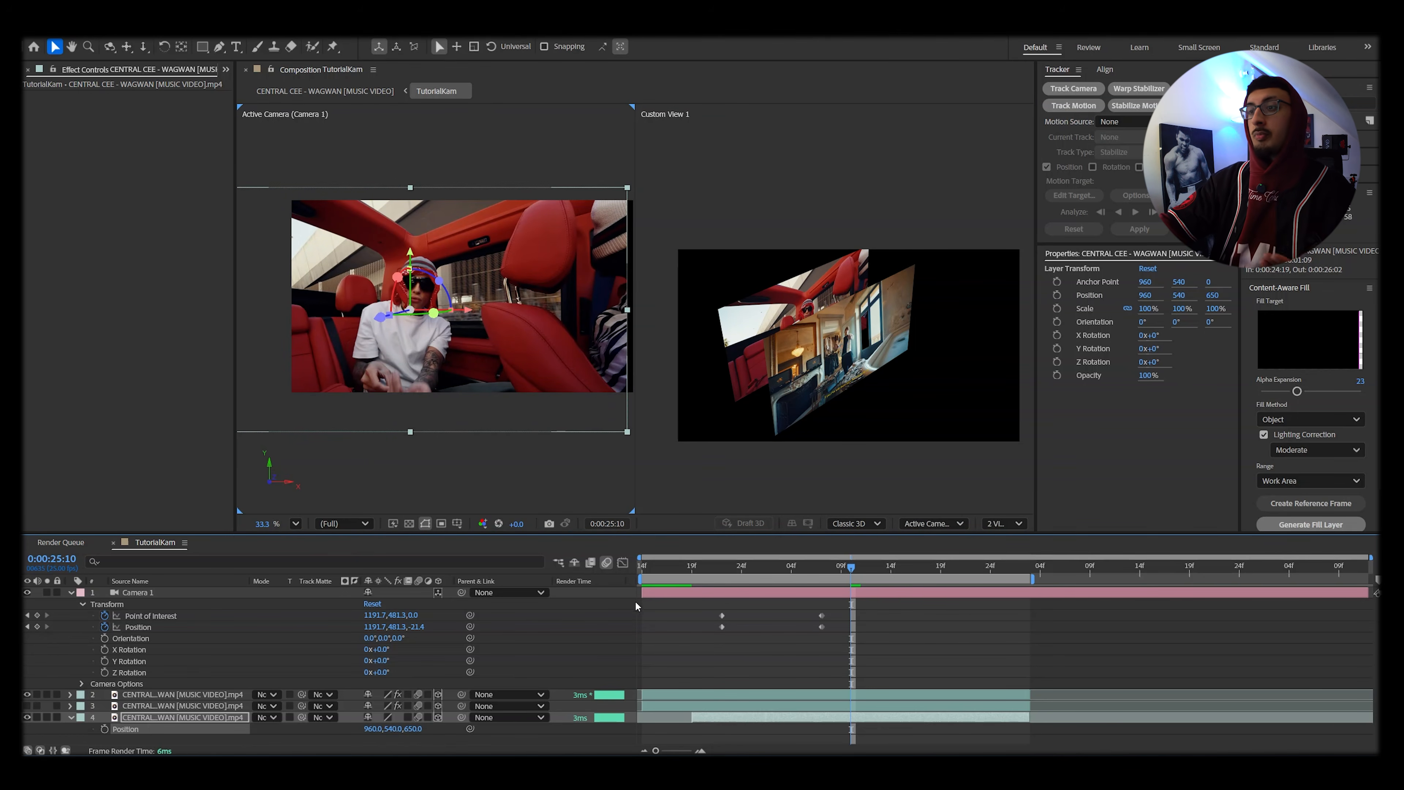
# Reposition the bottom clip layer to X 1216.2, Y 493 so it fills the camera frame at 0:00:25:09.
pyautogui.moveTo(851, 566)
pyautogui.mouseDown()
pyautogui.moveTo(742, 566)
pyautogui.moveTo(841, 566)
pyautogui.mouseUp()
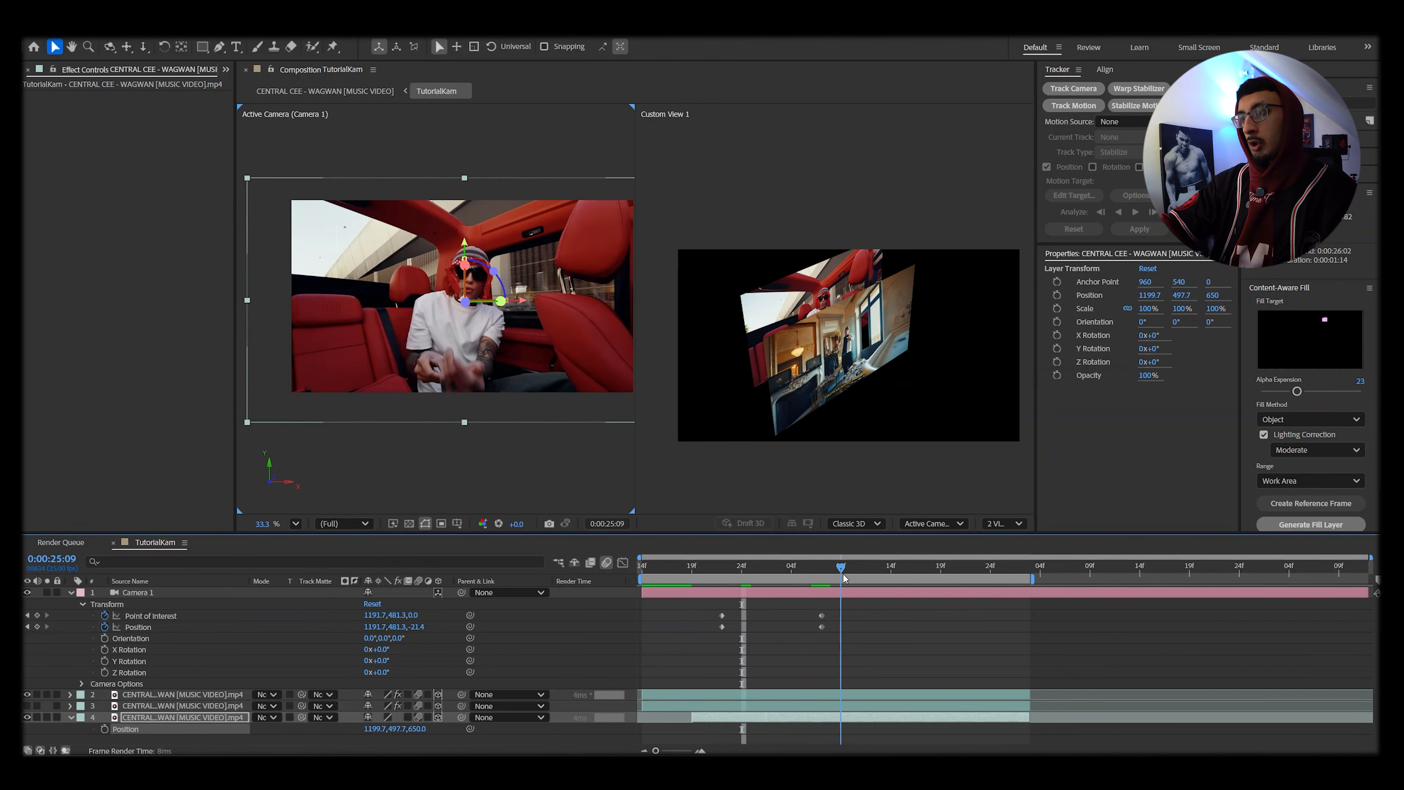
pyautogui.moveTo(586, 357); pyautogui.dragTo(552, 355)
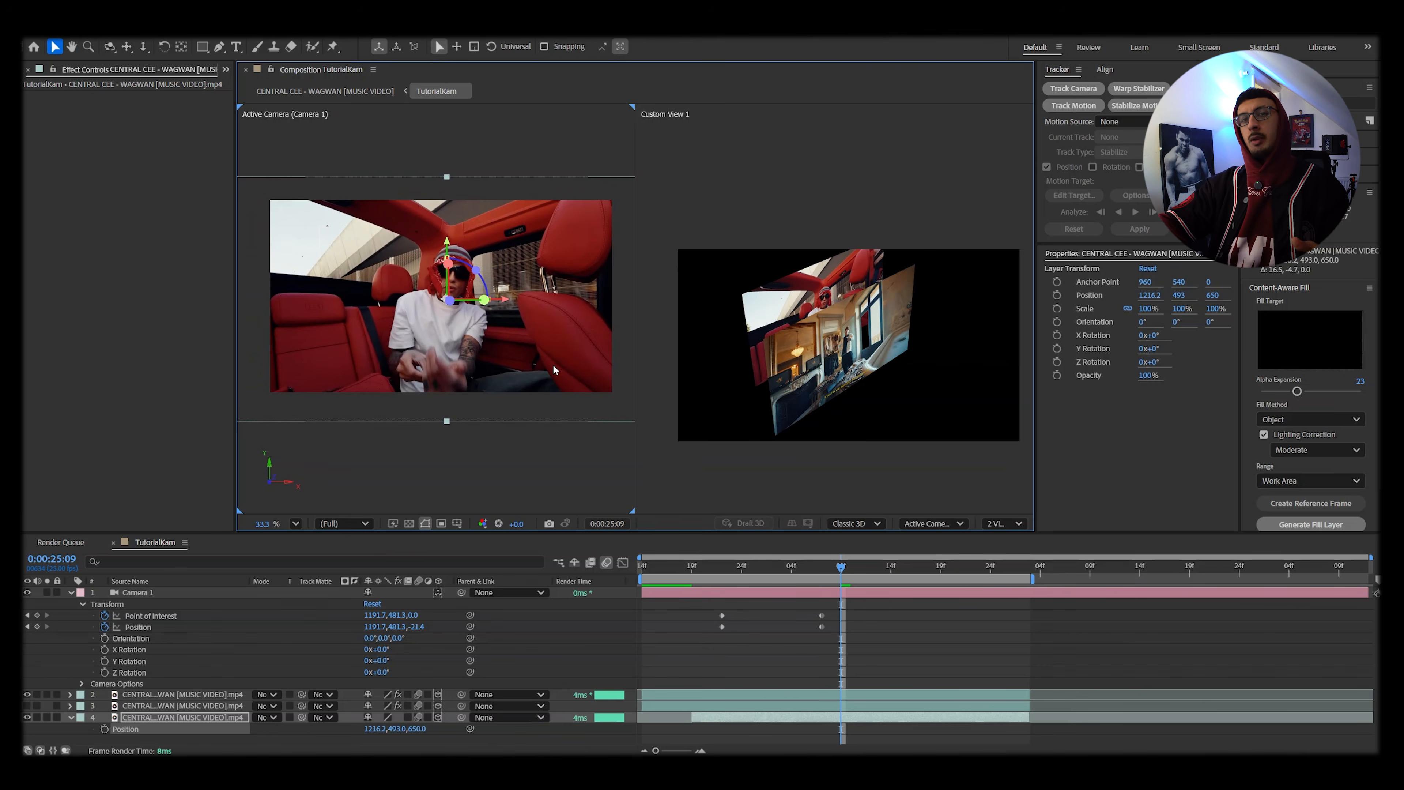
pyautogui.moveTo(840, 566); pyautogui.dragTo(802, 565)
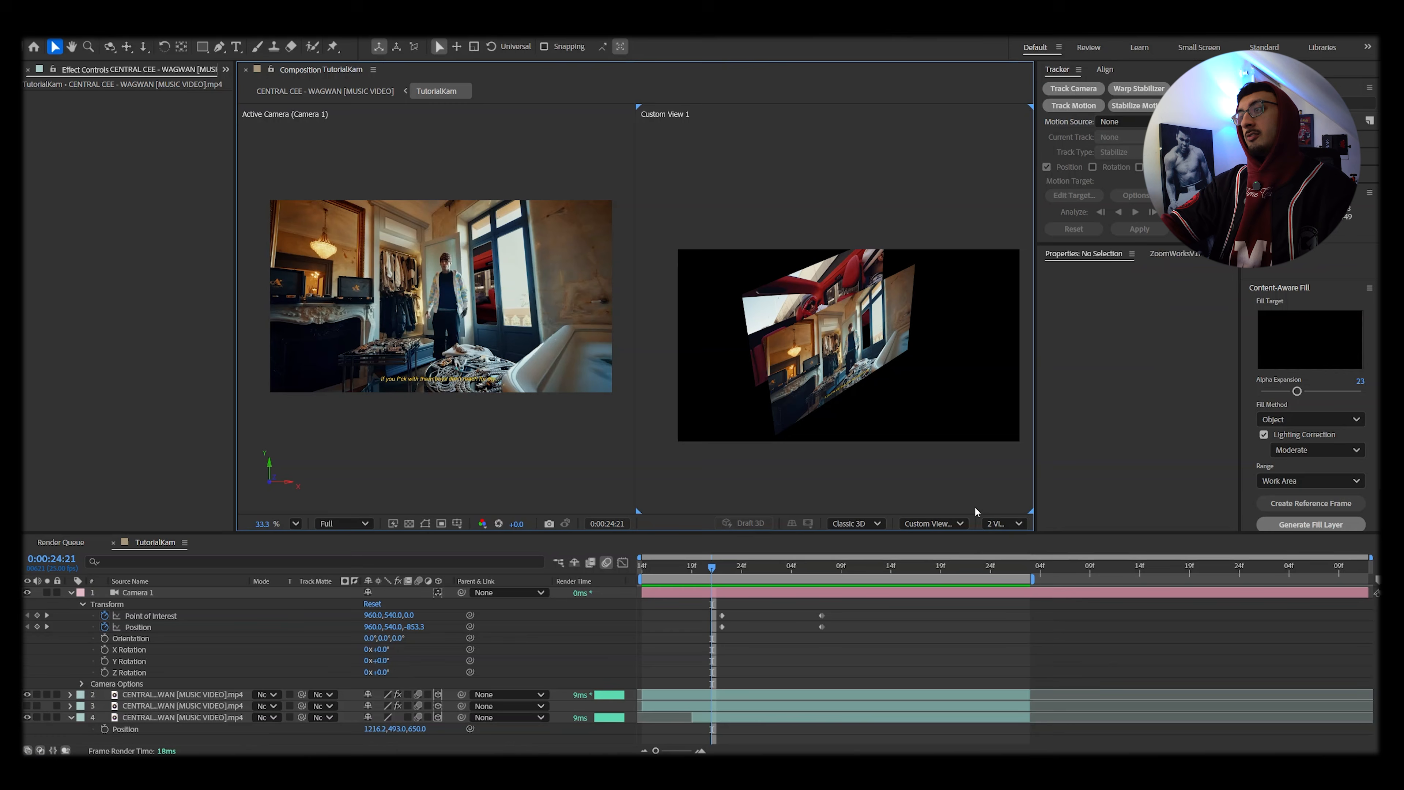
# Return the composition viewer to a single active camera view and enlarge the picture.
pyautogui.click(1003, 524)
pyautogui.click(1000, 545)
pyautogui.scroll(2, 618, 376)
pyautogui.scroll(3, 620, 376)
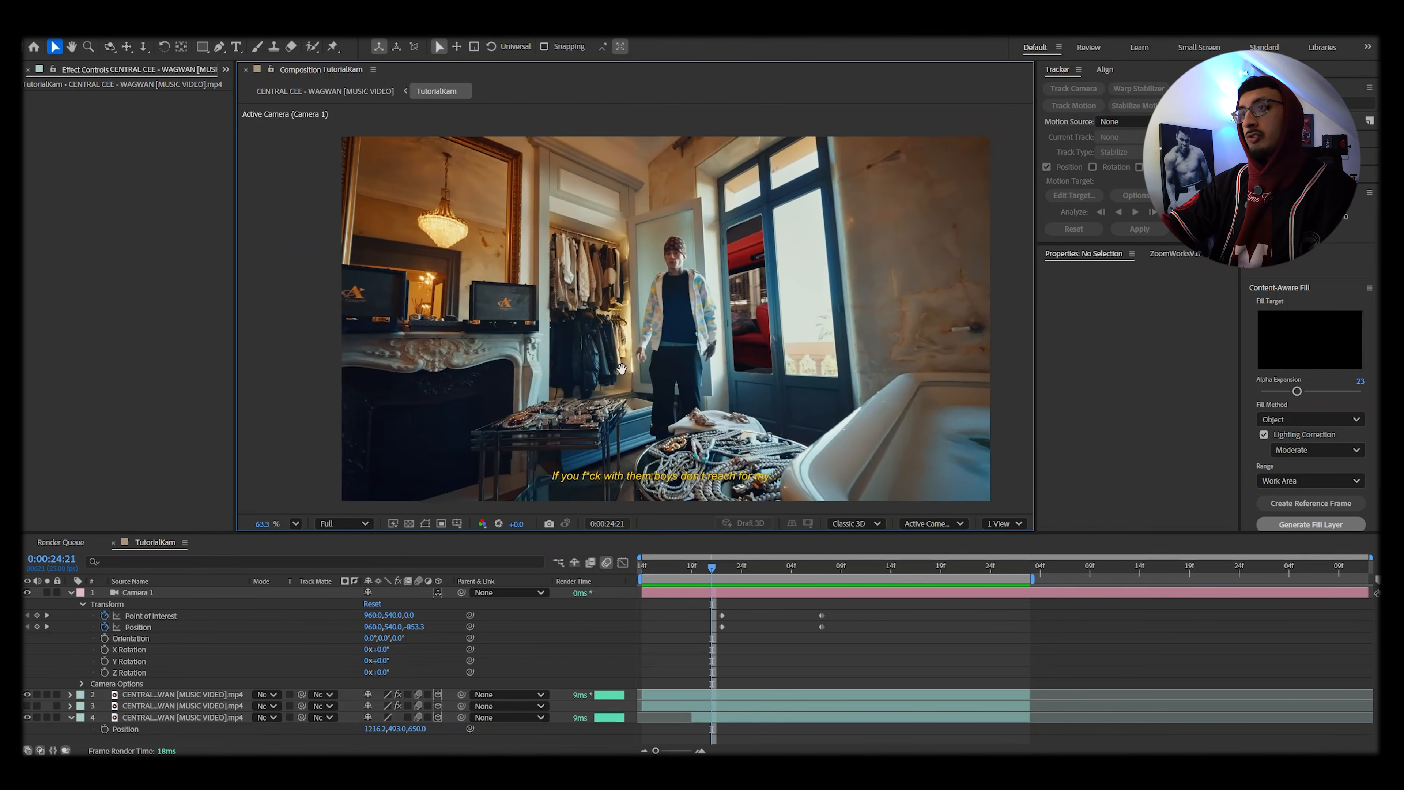
# Move the camera's ending keyframes to 0:00:25:09 and apply Easy Ease to all its Point of Interest and Position keyframes.
pyautogui.press('space')
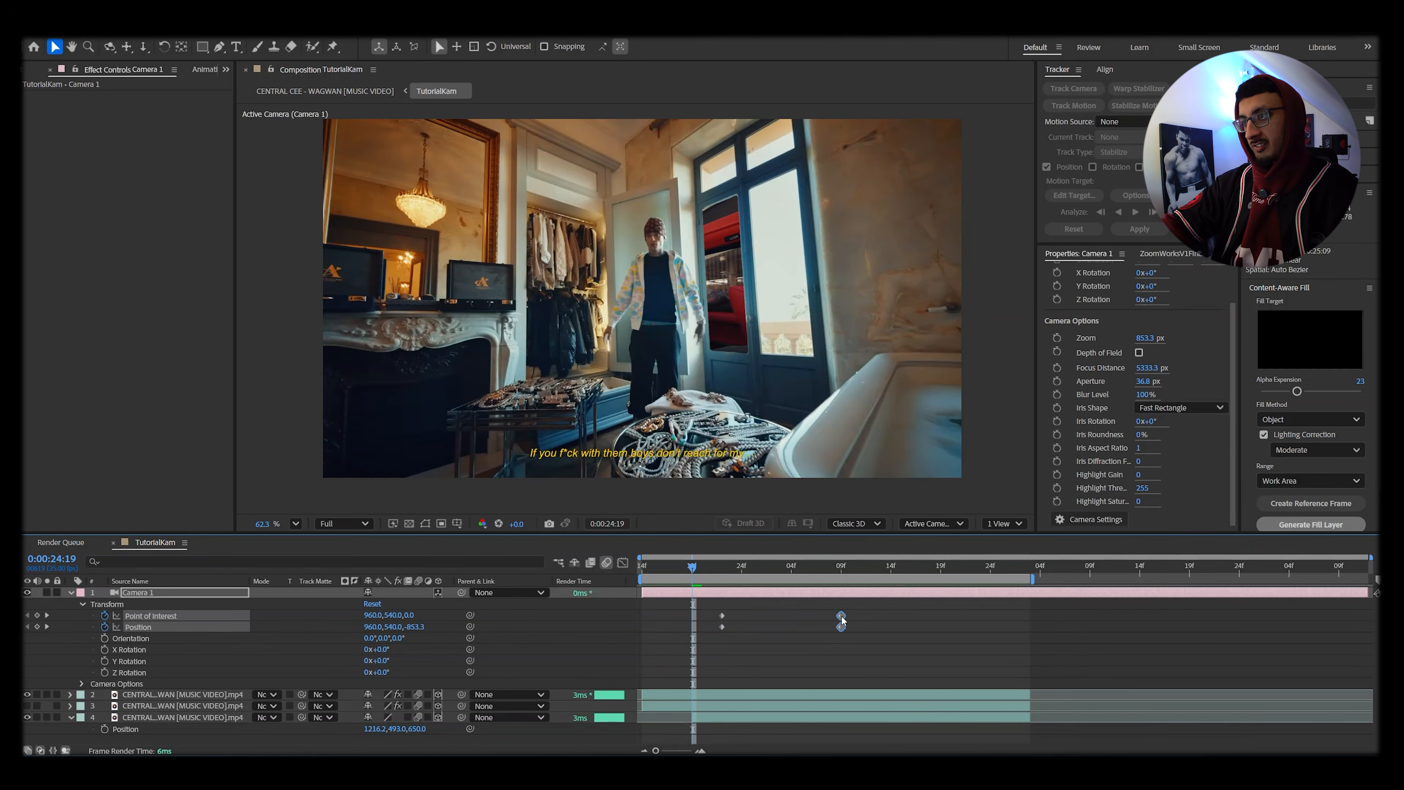
pyautogui.moveTo(876, 612); pyautogui.dragTo(681, 627)
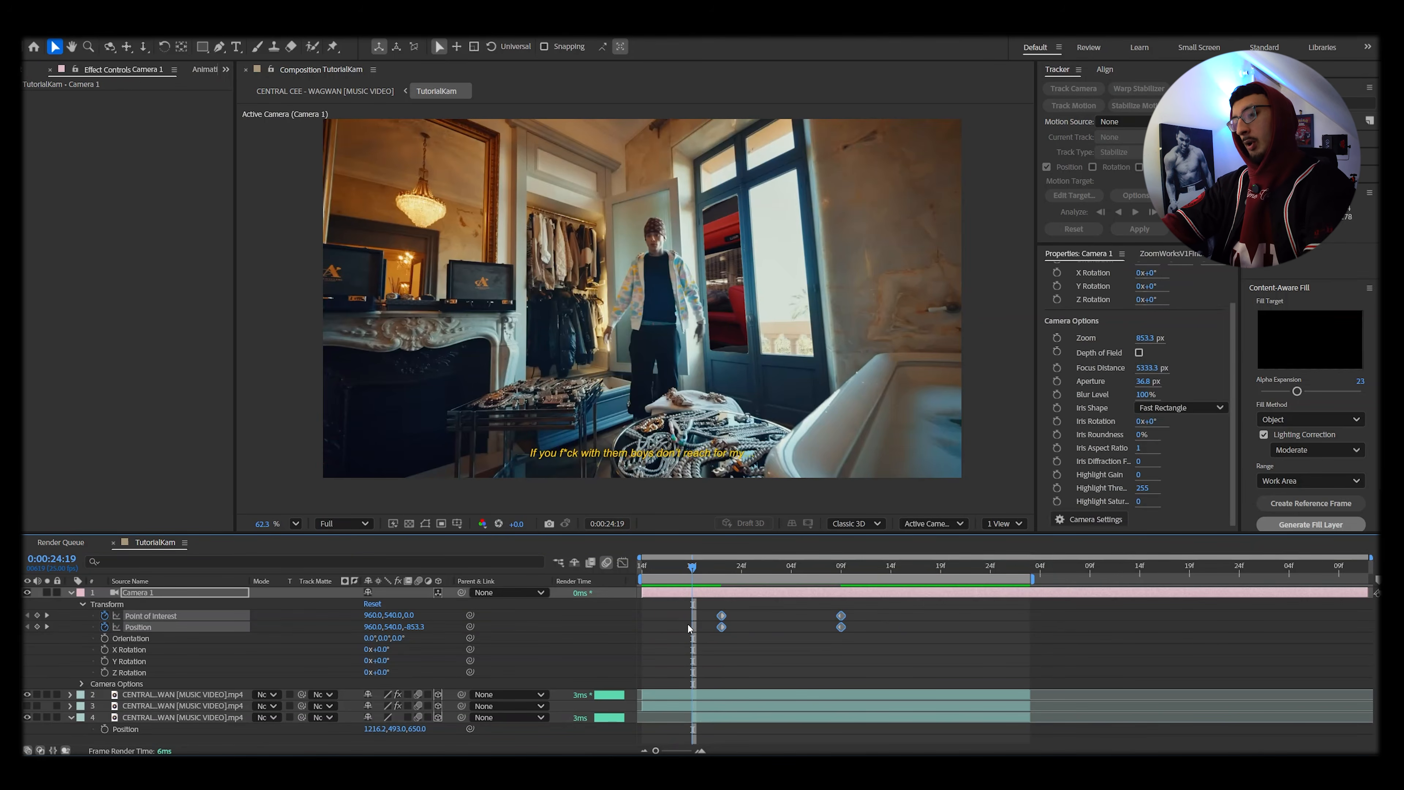
pyautogui.press('F9')
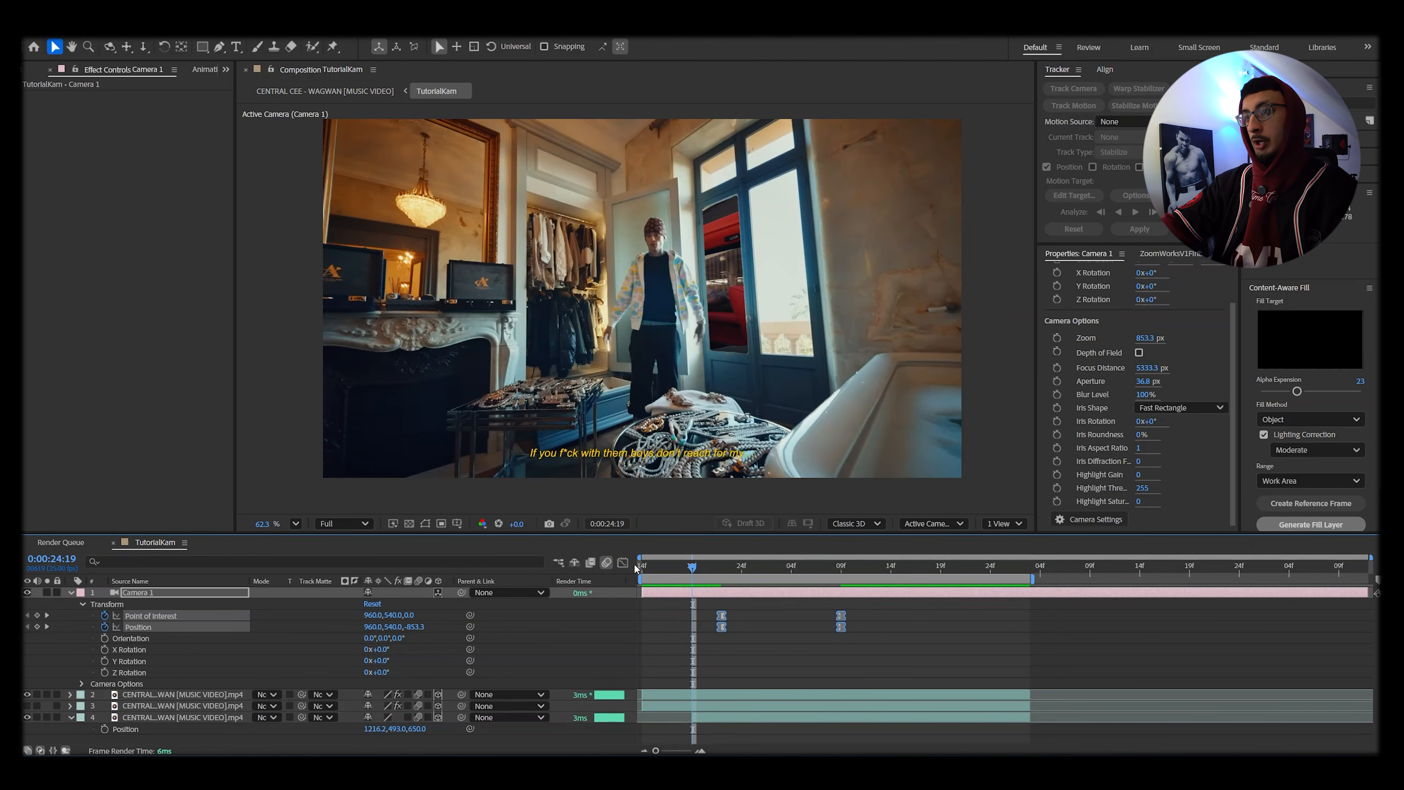
# Reshape the camera move's speed graph so it peaks sharply near the start and slows gradually toward the ending keyframes.
pyautogui.click(622, 563)
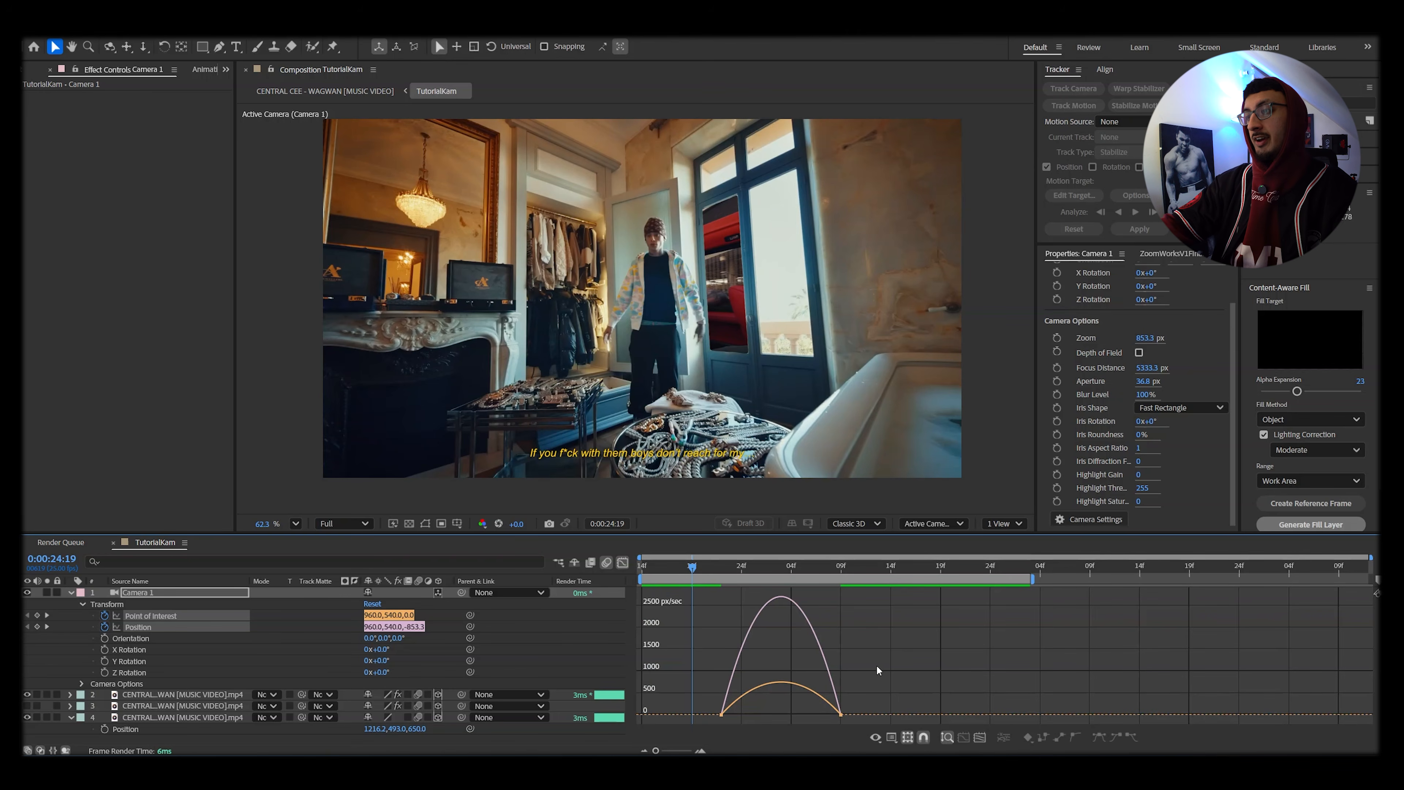
pyautogui.moveTo(721, 533); pyautogui.dragTo(740, 454)
pyautogui.click(700, 750)
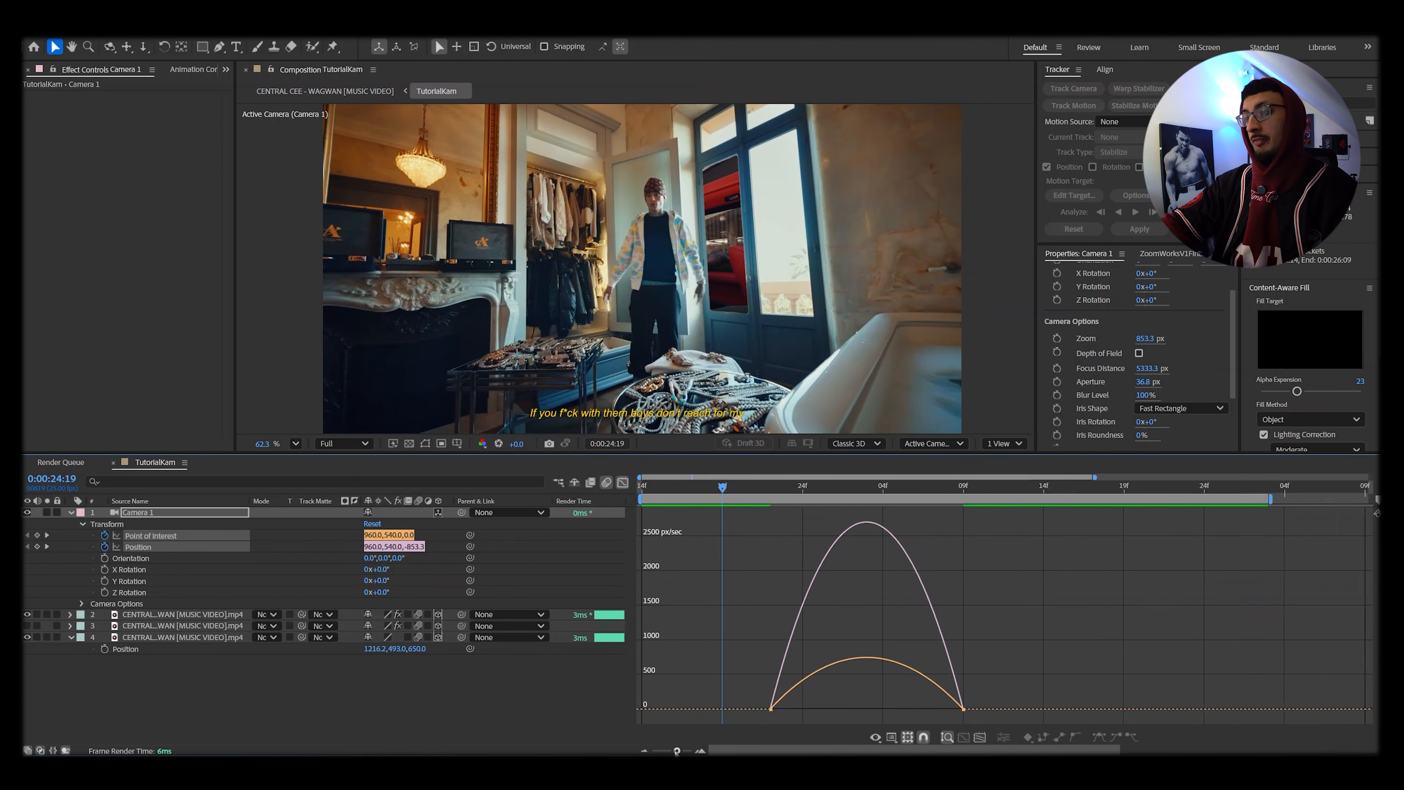
pyautogui.moveTo(1023, 681); pyautogui.dragTo(888, 710)
pyautogui.click(789, 488)
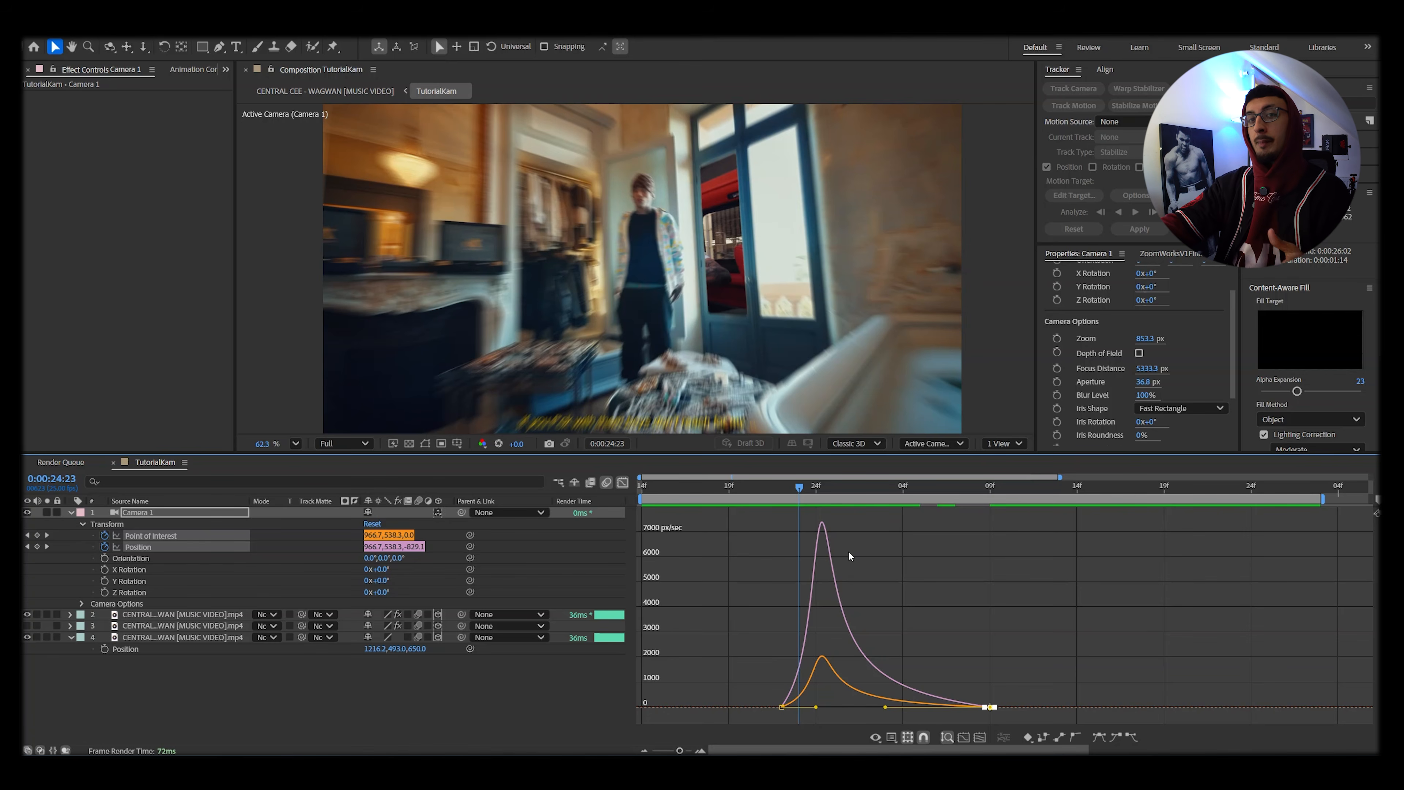
pyautogui.moveTo(801, 484); pyautogui.dragTo(938, 482)
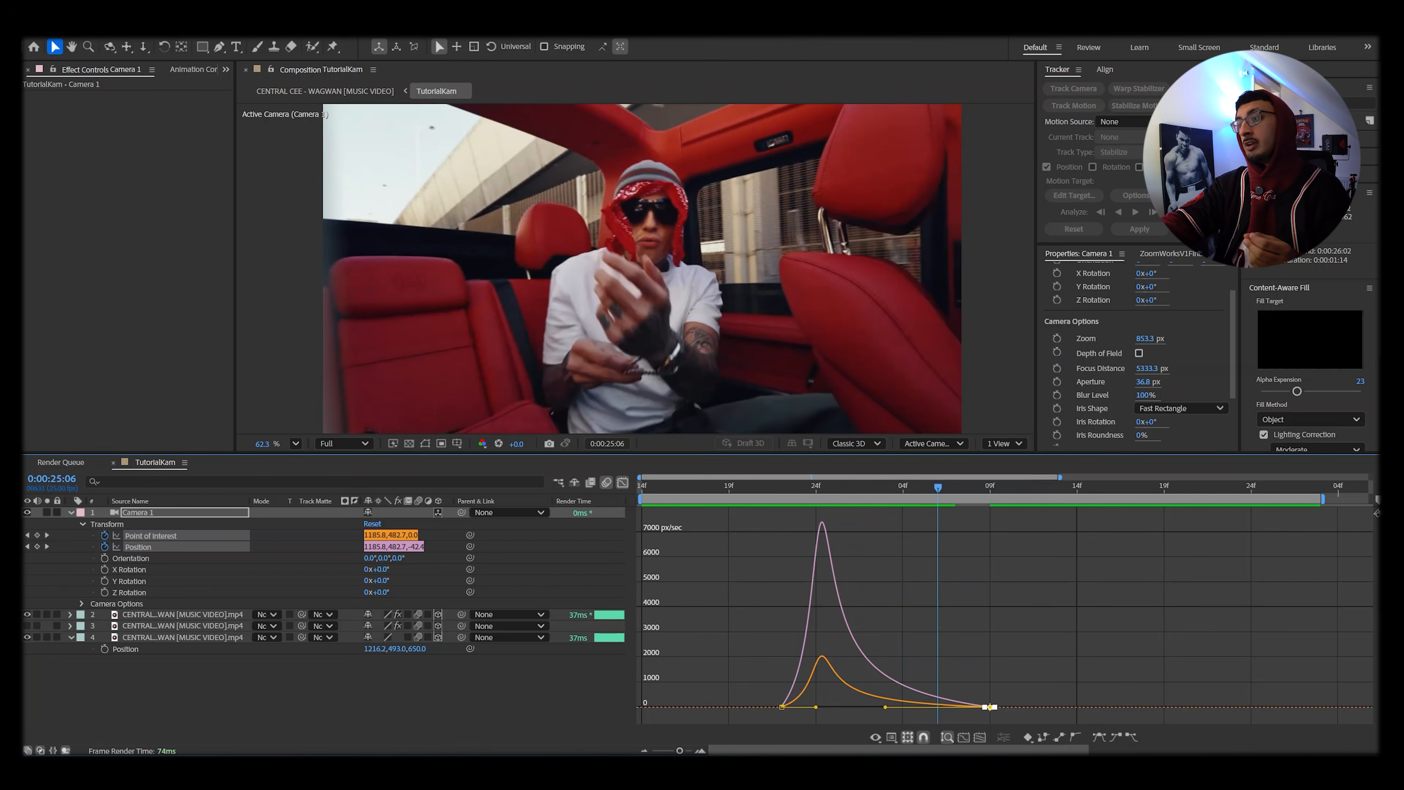
pyautogui.hotkey('shift', 'F3')
# Preview the eased camera zoom from before the window move through into the car clip.
pyautogui.moveTo(777, 489); pyautogui.dragTo(737, 485)
pyautogui.press('space')
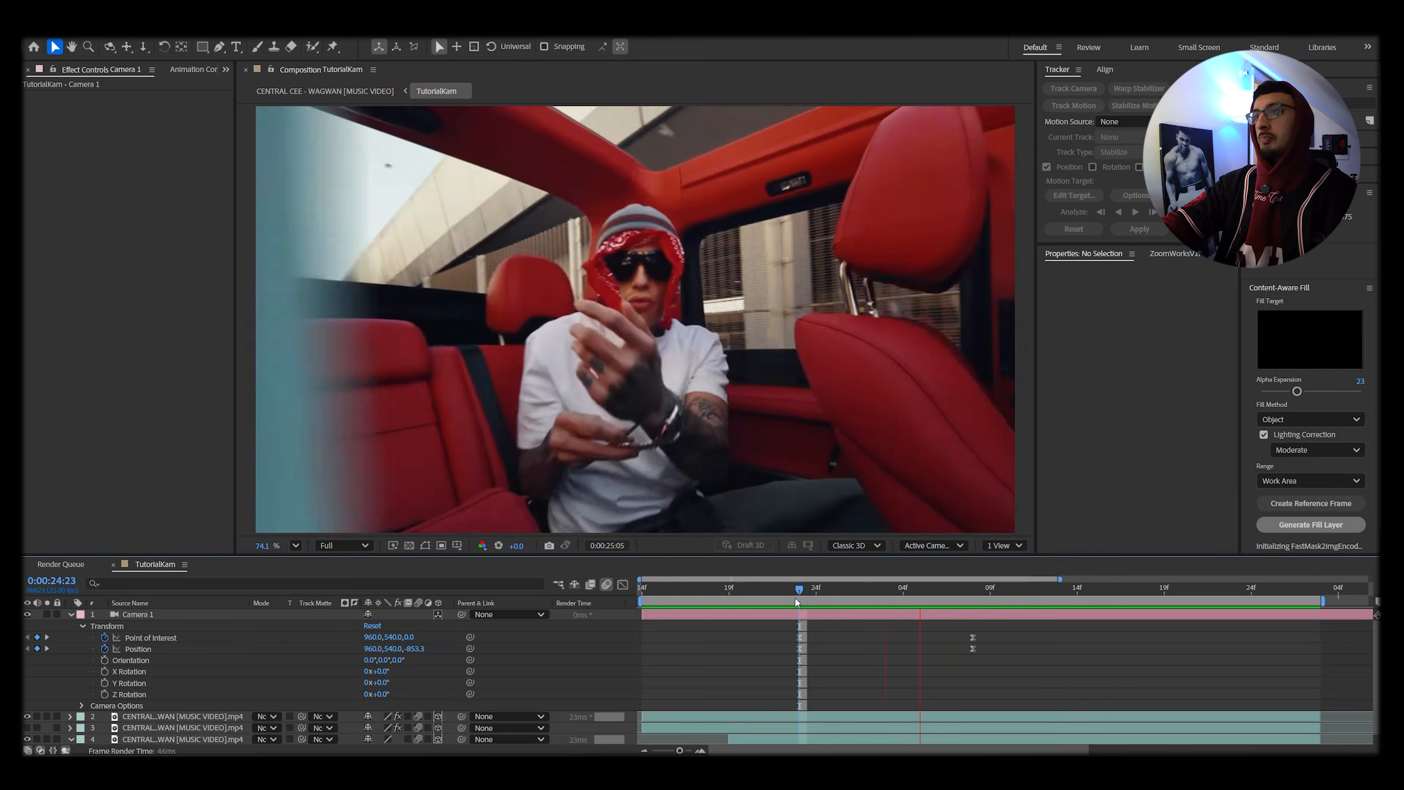
pyautogui.moveTo(797, 594); pyautogui.dragTo(731, 592)
pyautogui.press('space')
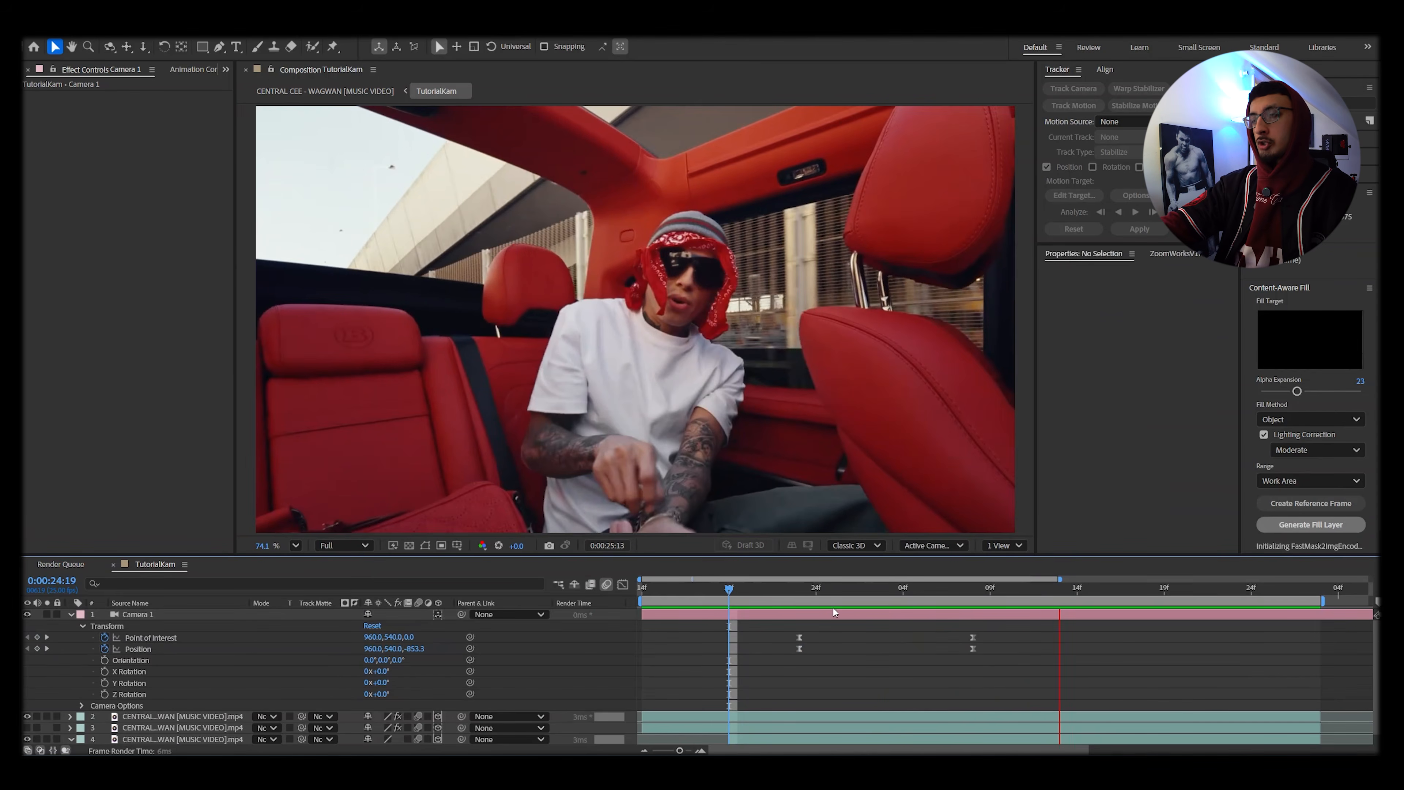
pyautogui.press('space')
# Shift the camera's Point of Interest and Position keyframes so the move runs from 0:00:24:21 to 0:00:25:07.
pyautogui.moveTo(1008, 632); pyautogui.dragTo(961, 654)
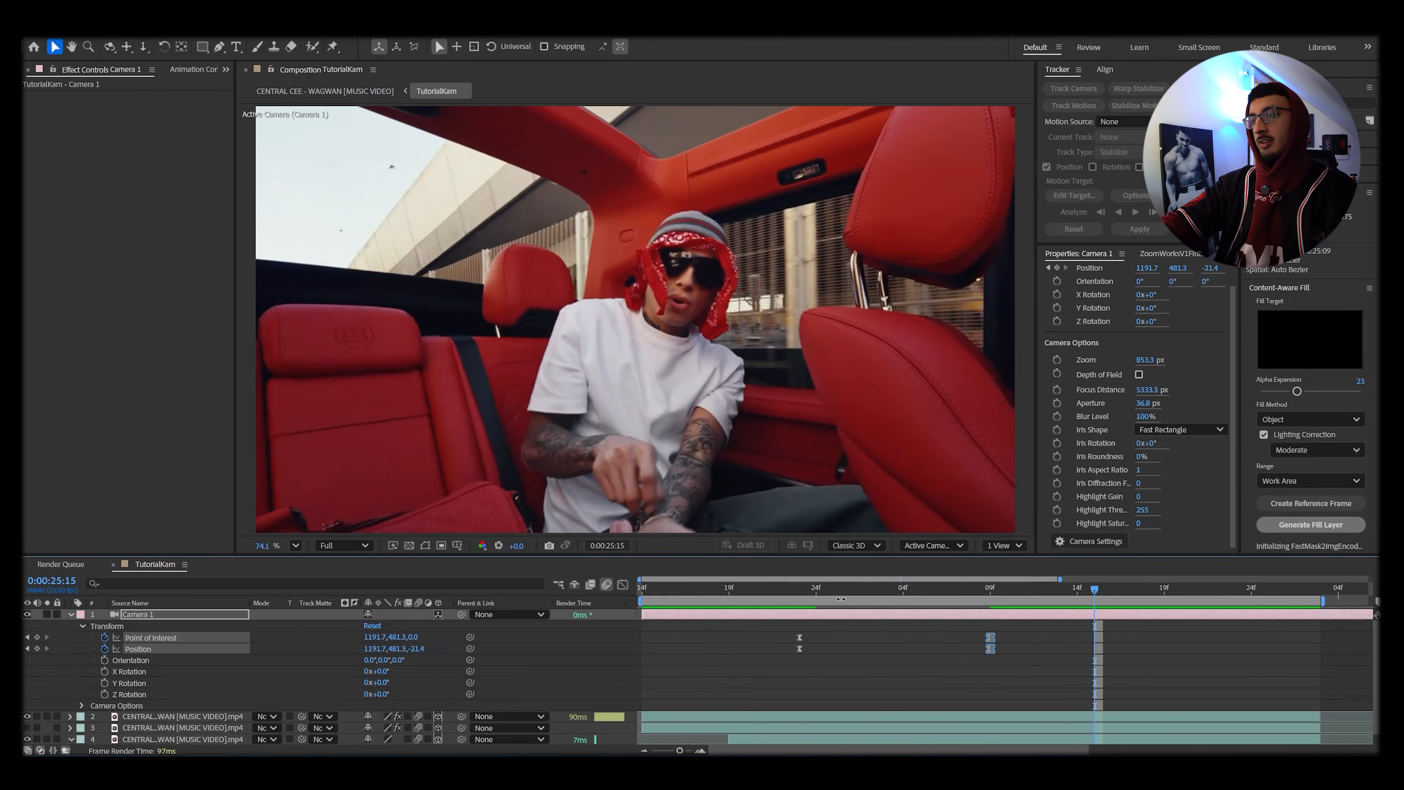
pyautogui.click(803, 594)
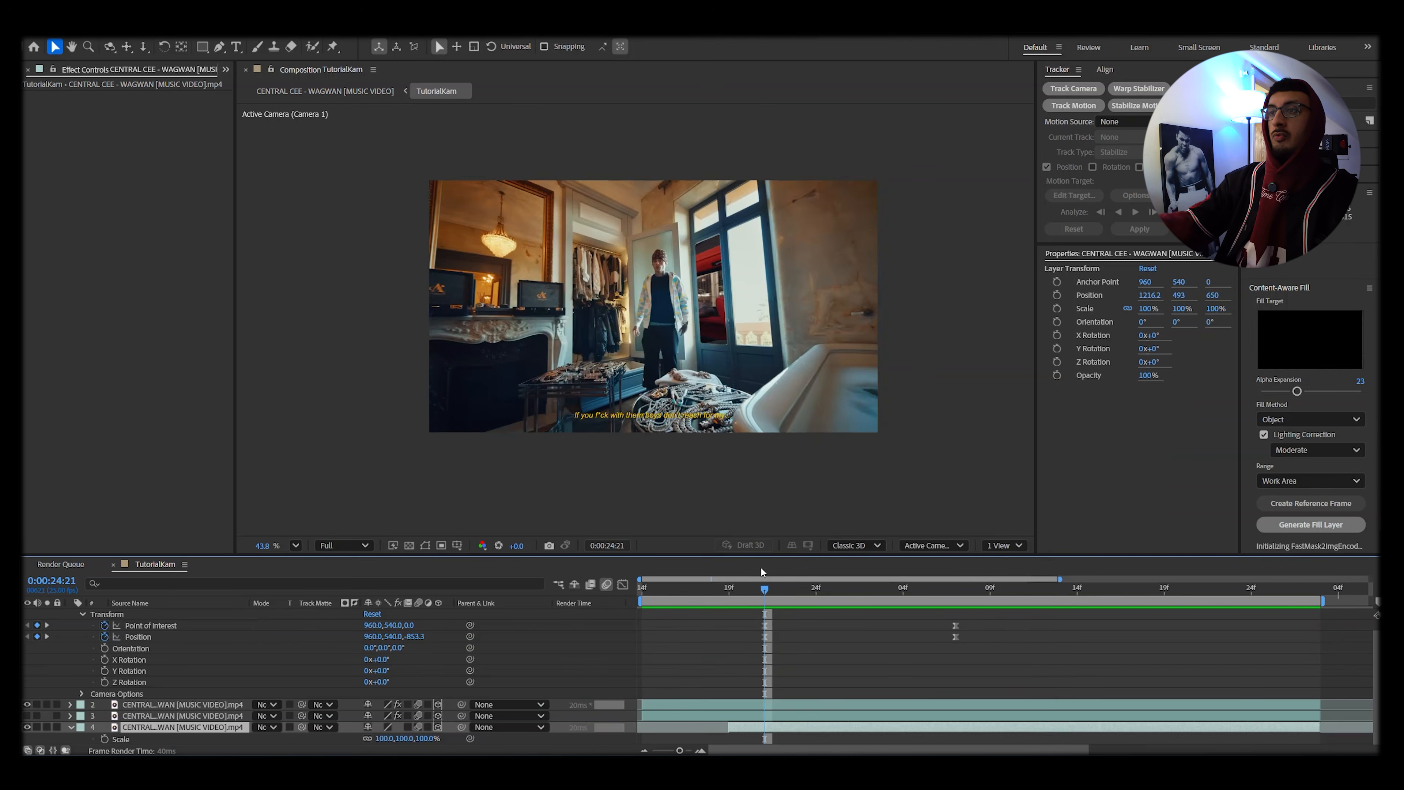
pyautogui.moveTo(921, 597); pyautogui.dragTo(815, 595)
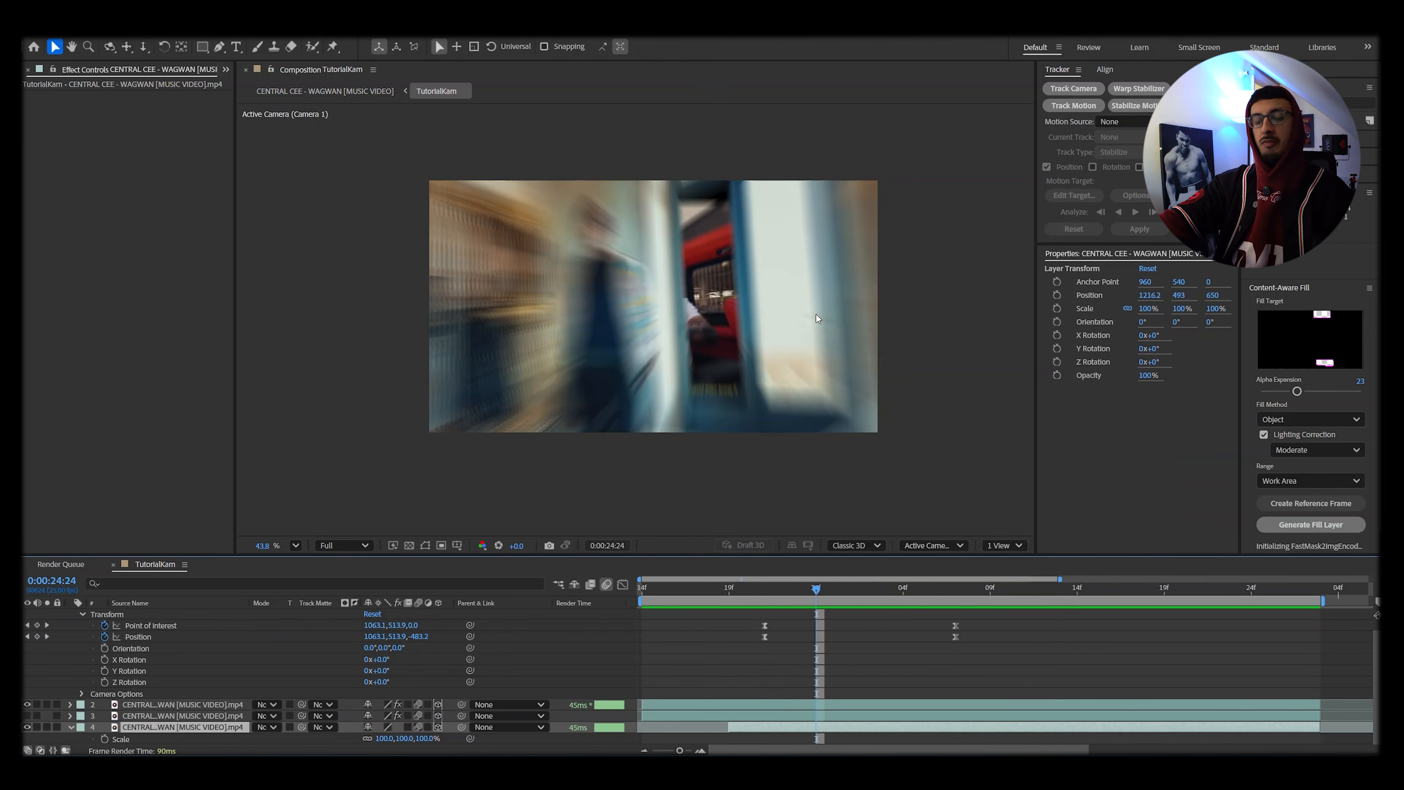
# Add a Scale keyframe to the bottom clip layer at 0:00:25:15.
pyautogui.moveTo(905, 591); pyautogui.dragTo(1081, 535)
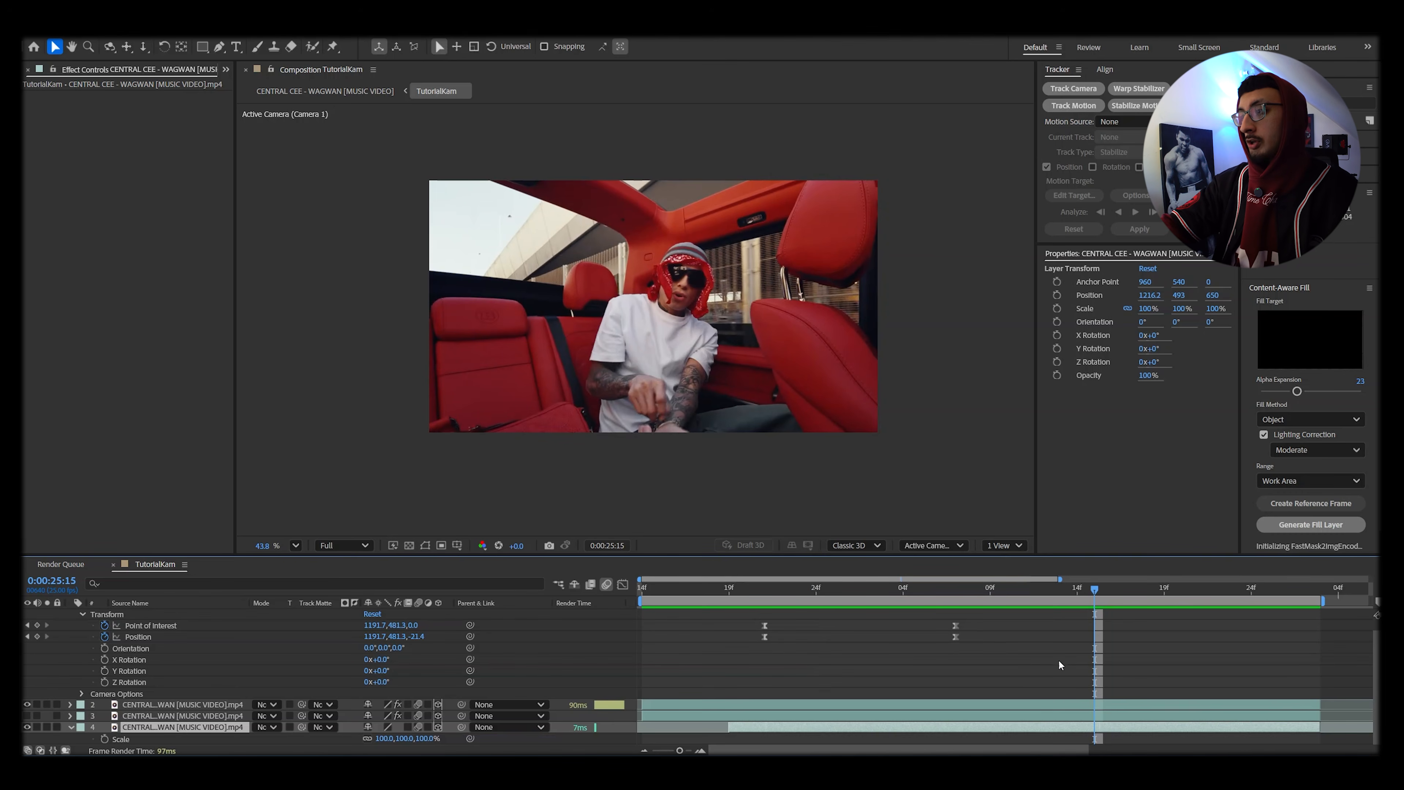
pyautogui.scroll(1, 1060, 654)
pyautogui.scroll(-1, 1058, 653)
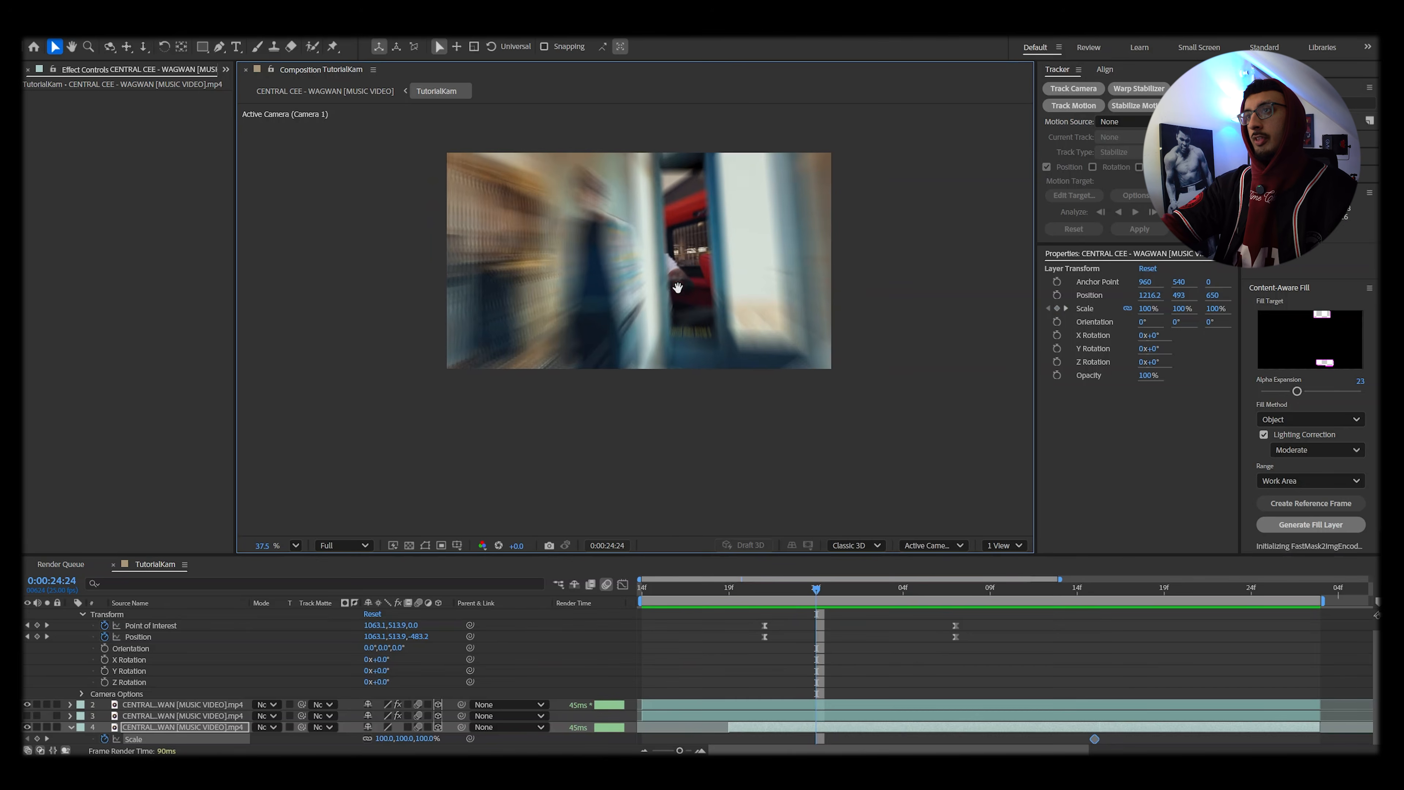
# Add an enlarged Scale keyframe of 145% to the bottom clip layer at 0:00:25:00.
pyautogui.scroll(2, 702, 313)
pyautogui.moveTo(698, 274); pyautogui.dragTo(702, 338)
pyautogui.scroll(1, 855, 647)
pyautogui.moveTo(817, 580); pyautogui.dragTo(834, 582)
pyautogui.scroll(-1, 743, 481)
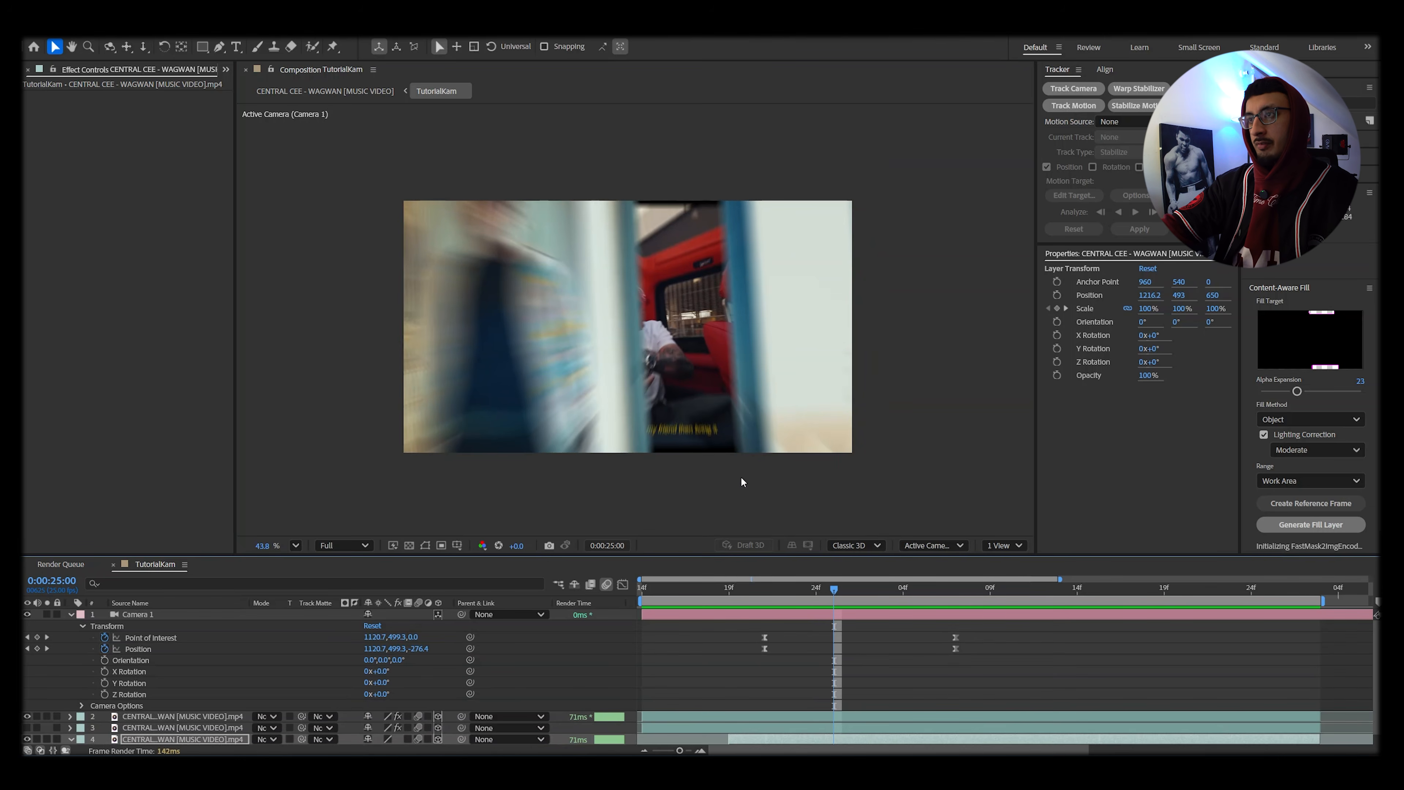
pyautogui.press('s')
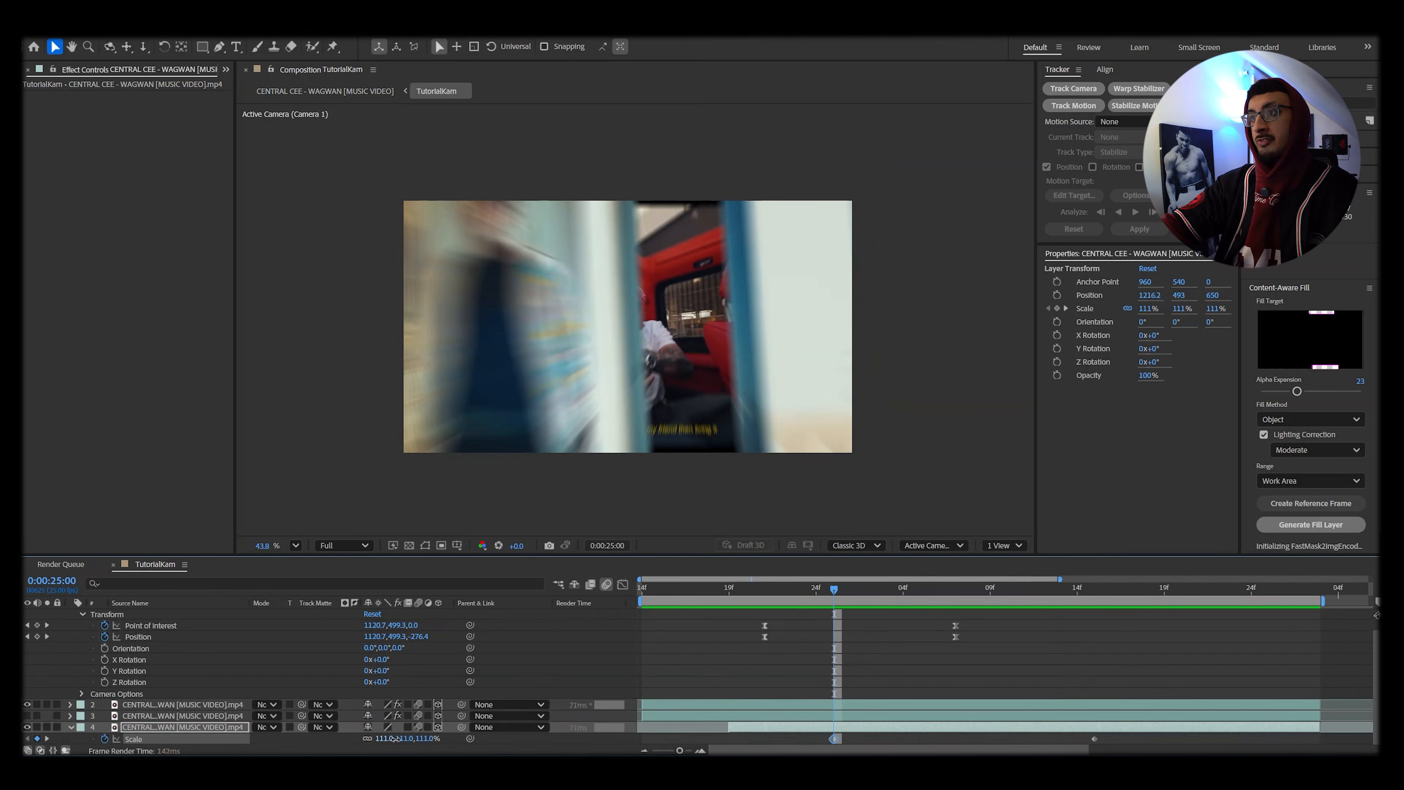
# At 0:00:25:15, set the bottom clip layer's Scale to 81% and its position to X 1191.1, Y 482.2.
pyautogui.click(1094, 591)
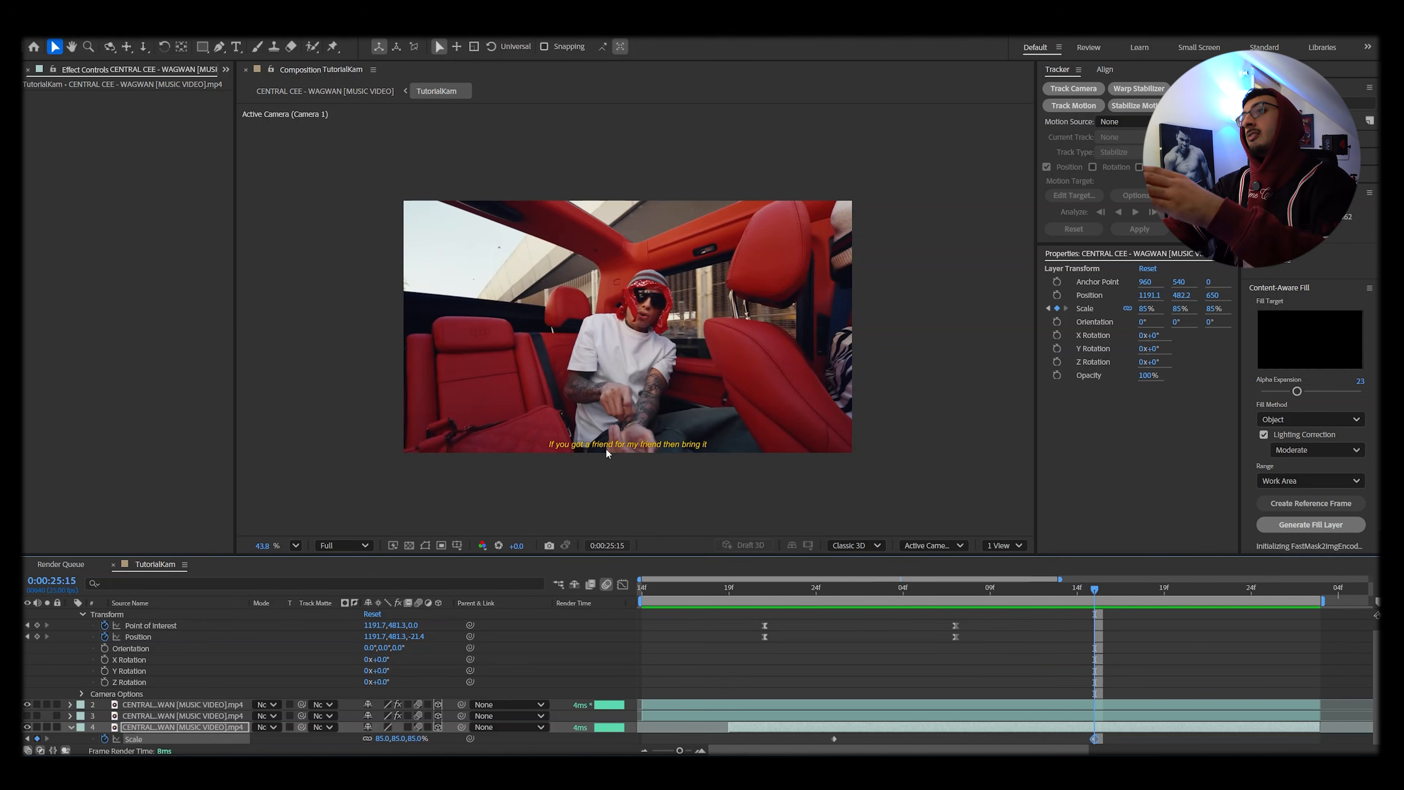
pyautogui.moveTo(385, 741); pyautogui.dragTo(383, 739)
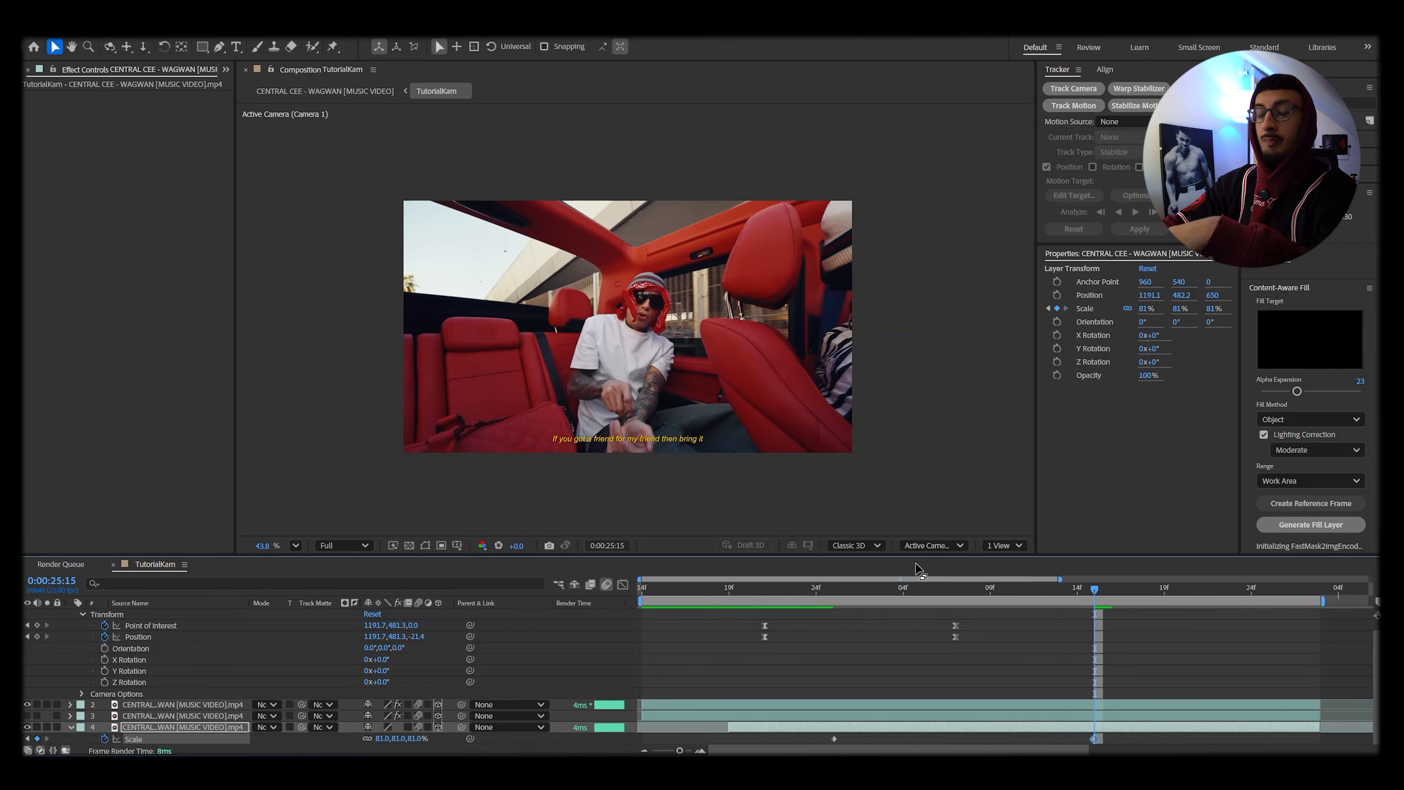
pyautogui.click(830, 591)
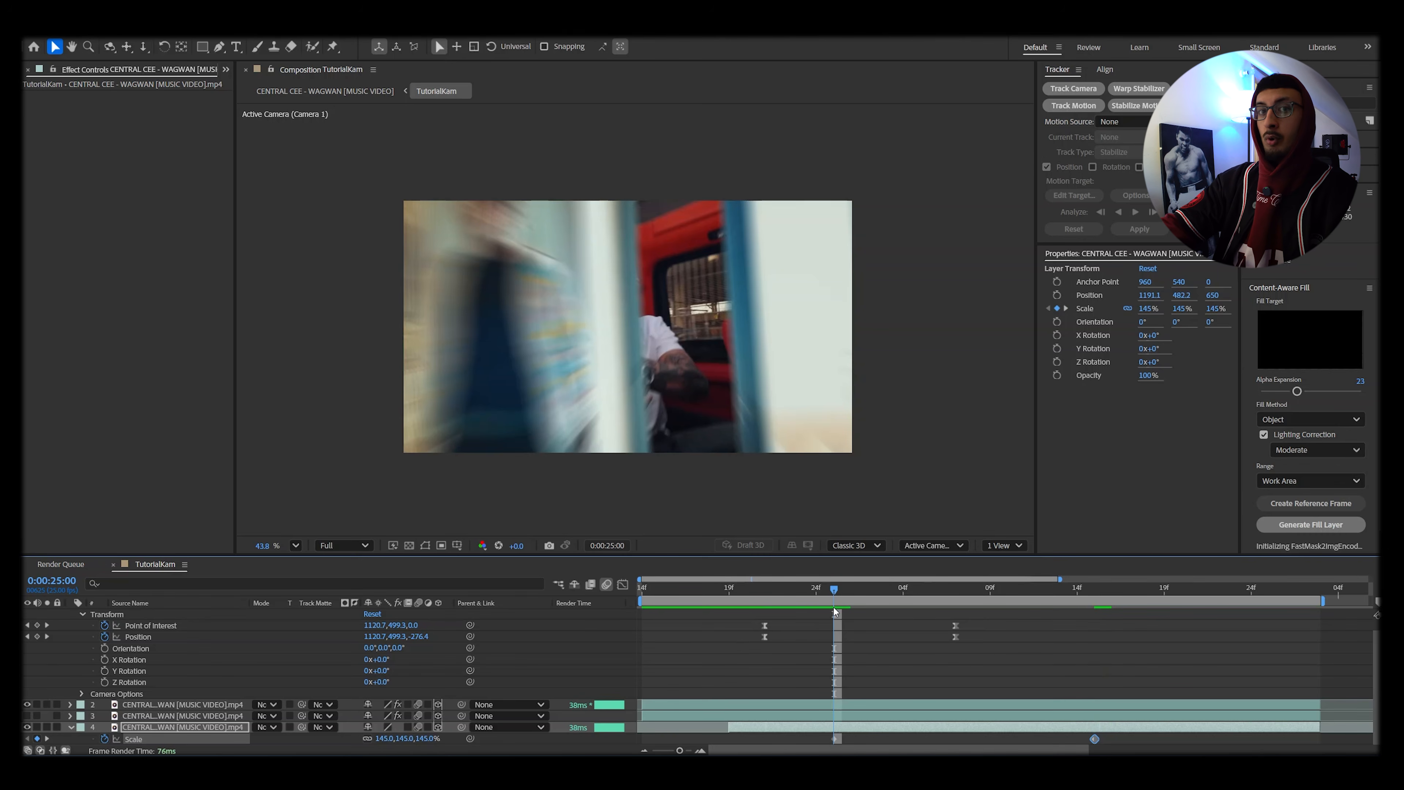
# Scrub and play through the zoom to check how the bottom clip scales behind the window cutout.
pyautogui.moveTo(849, 593); pyautogui.dragTo(800, 590)
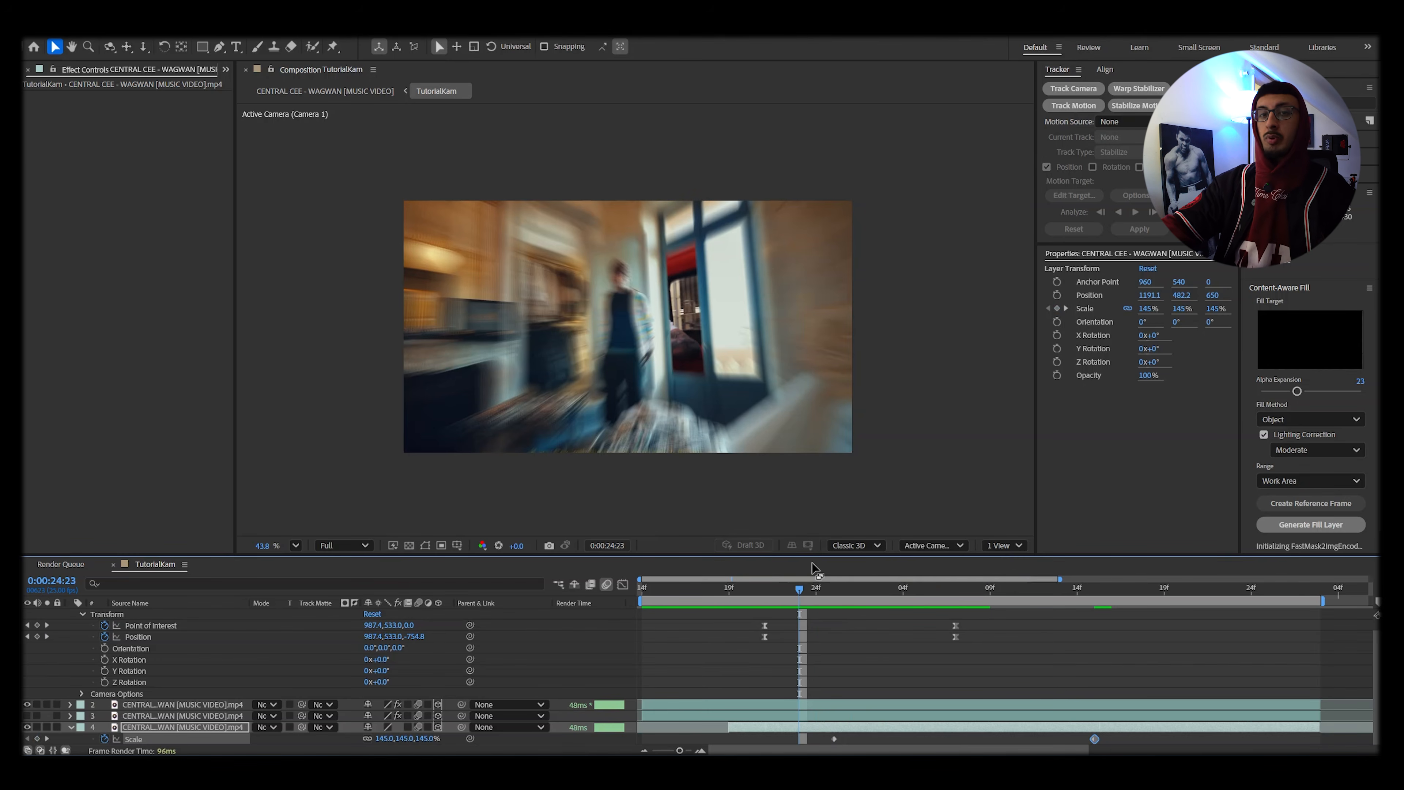
pyautogui.press('space')
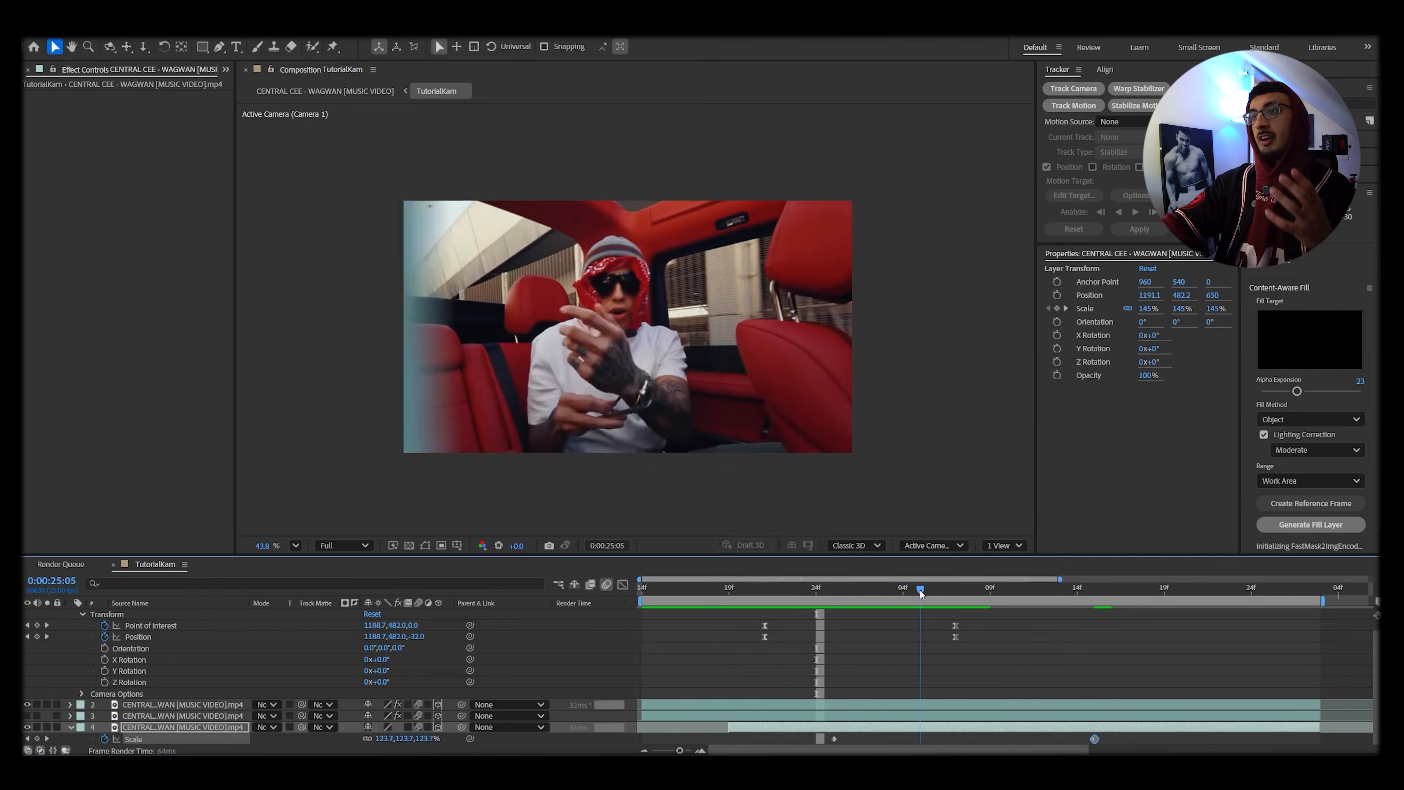
pyautogui.press('space')
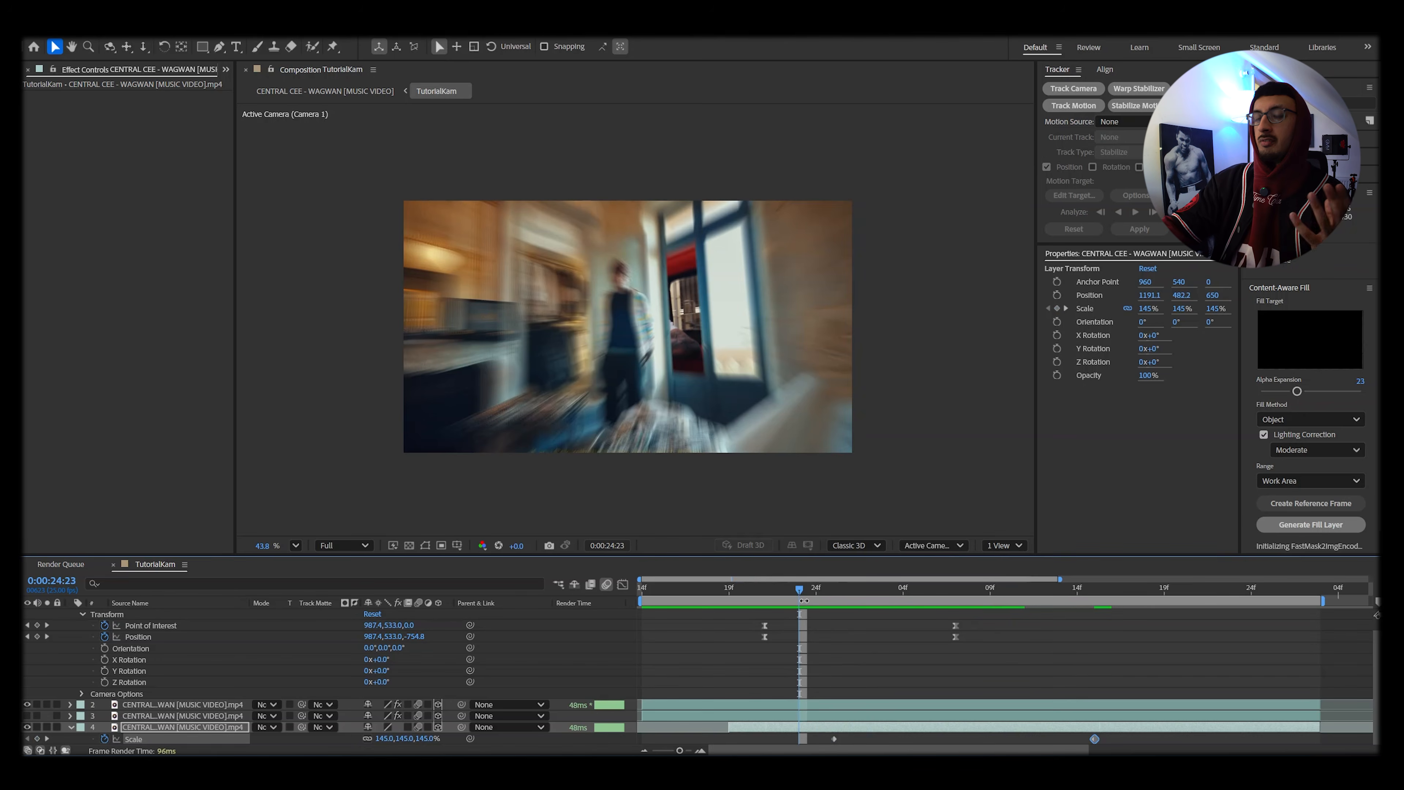
pyautogui.moveTo(803, 591); pyautogui.dragTo(1016, 506)
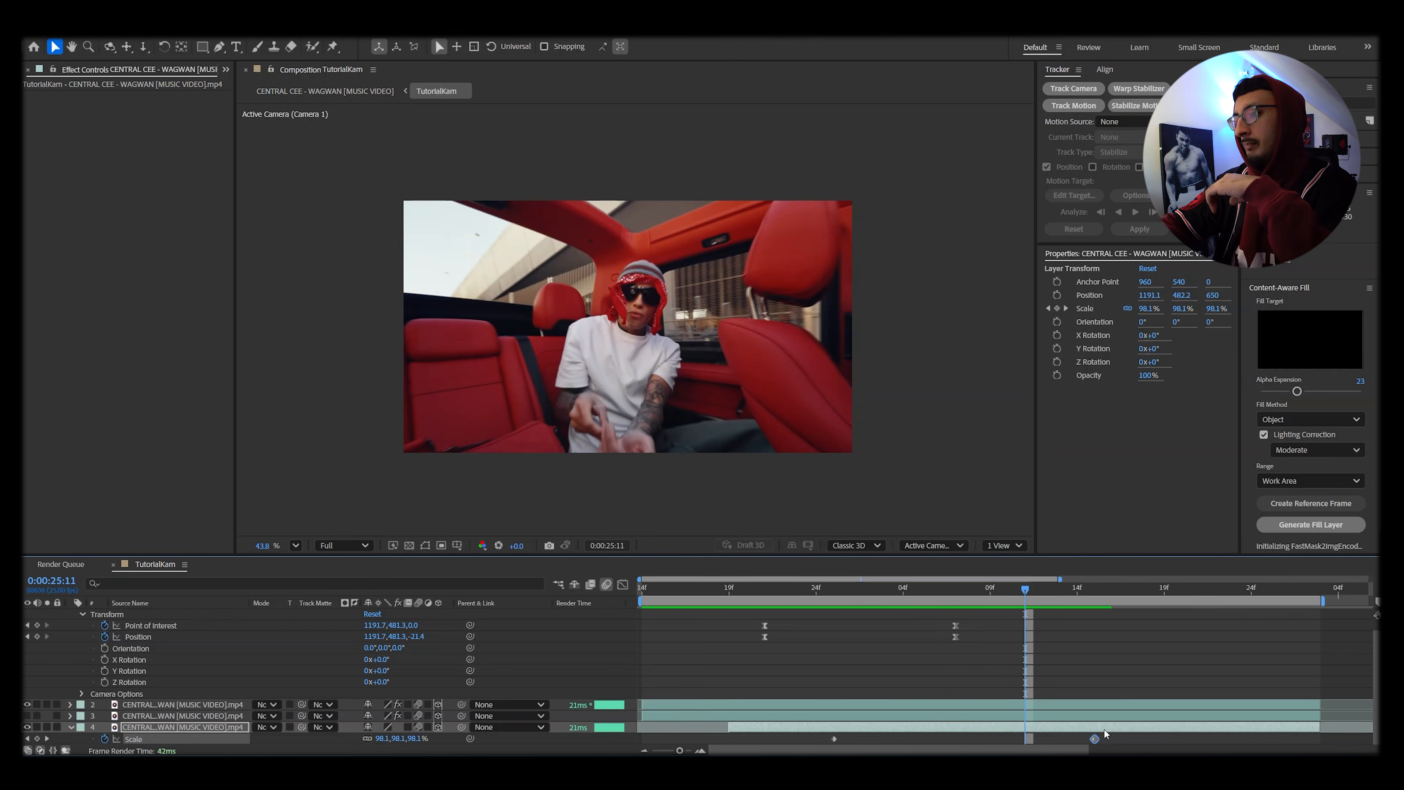
# Apply Easy Ease to both Scale keyframes of the bottom clip layer and display their speed graph.
pyautogui.moveTo(1123, 739); pyautogui.dragTo(805, 748)
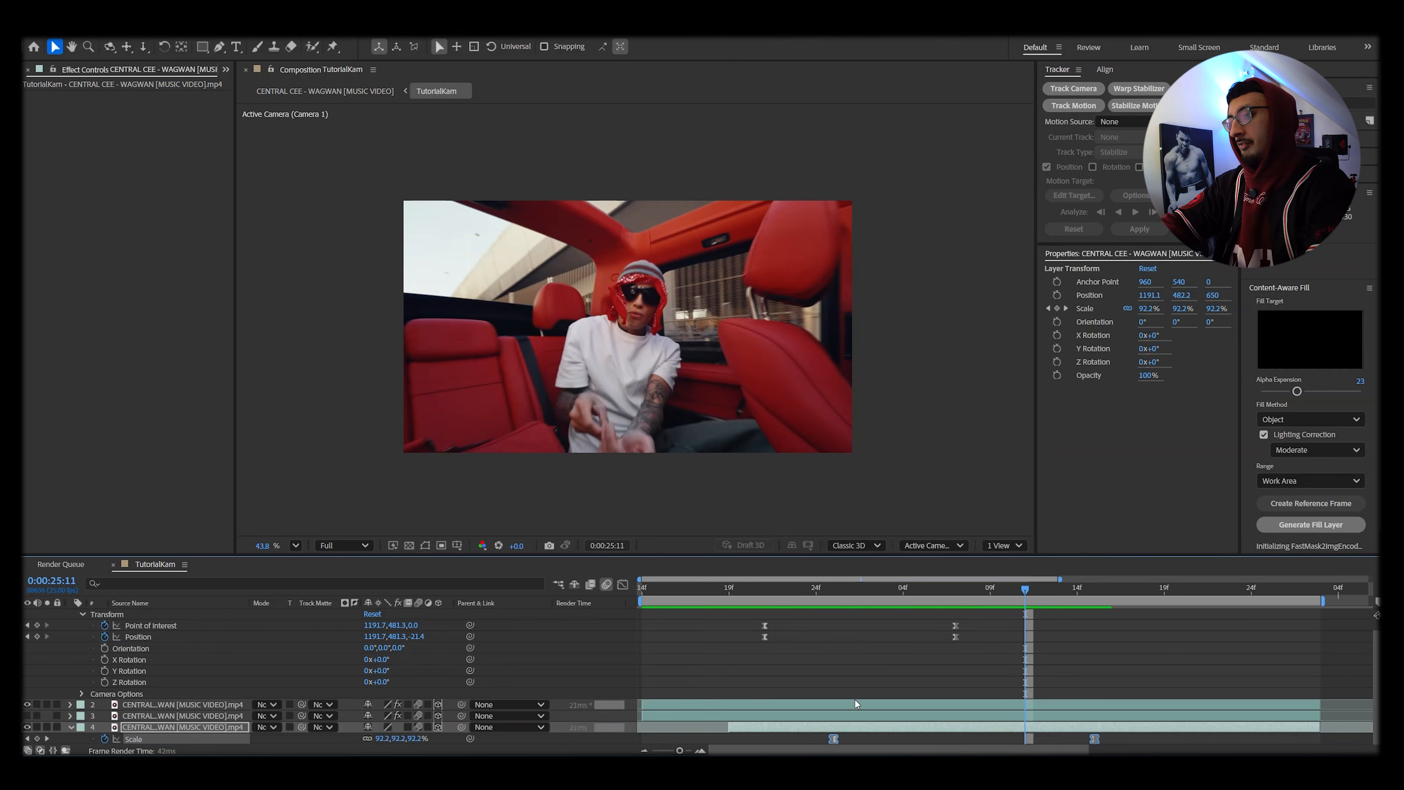
pyautogui.click(967, 585)
pyautogui.scroll(1, 1001, 644)
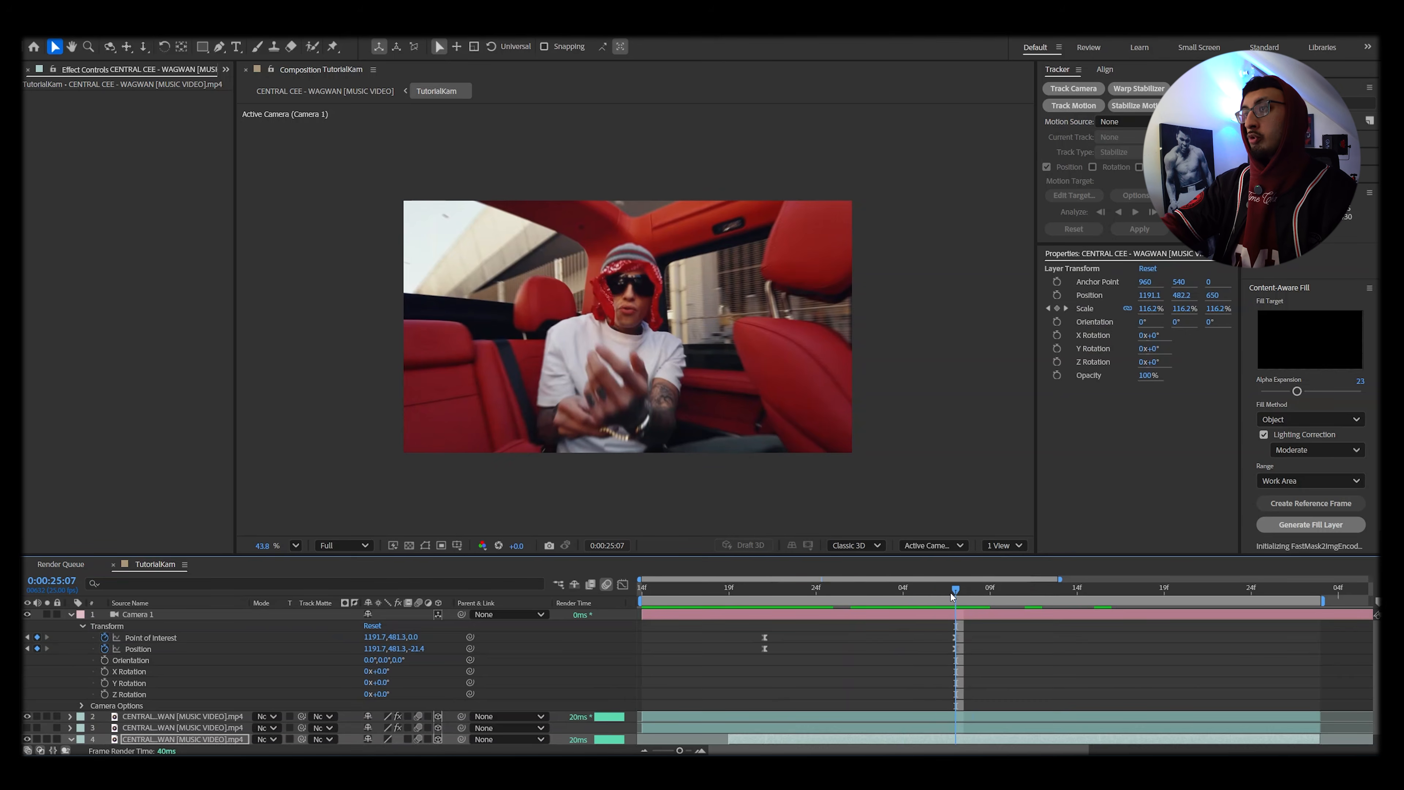
pyautogui.scroll(-1, 1008, 669)
pyautogui.click(625, 584)
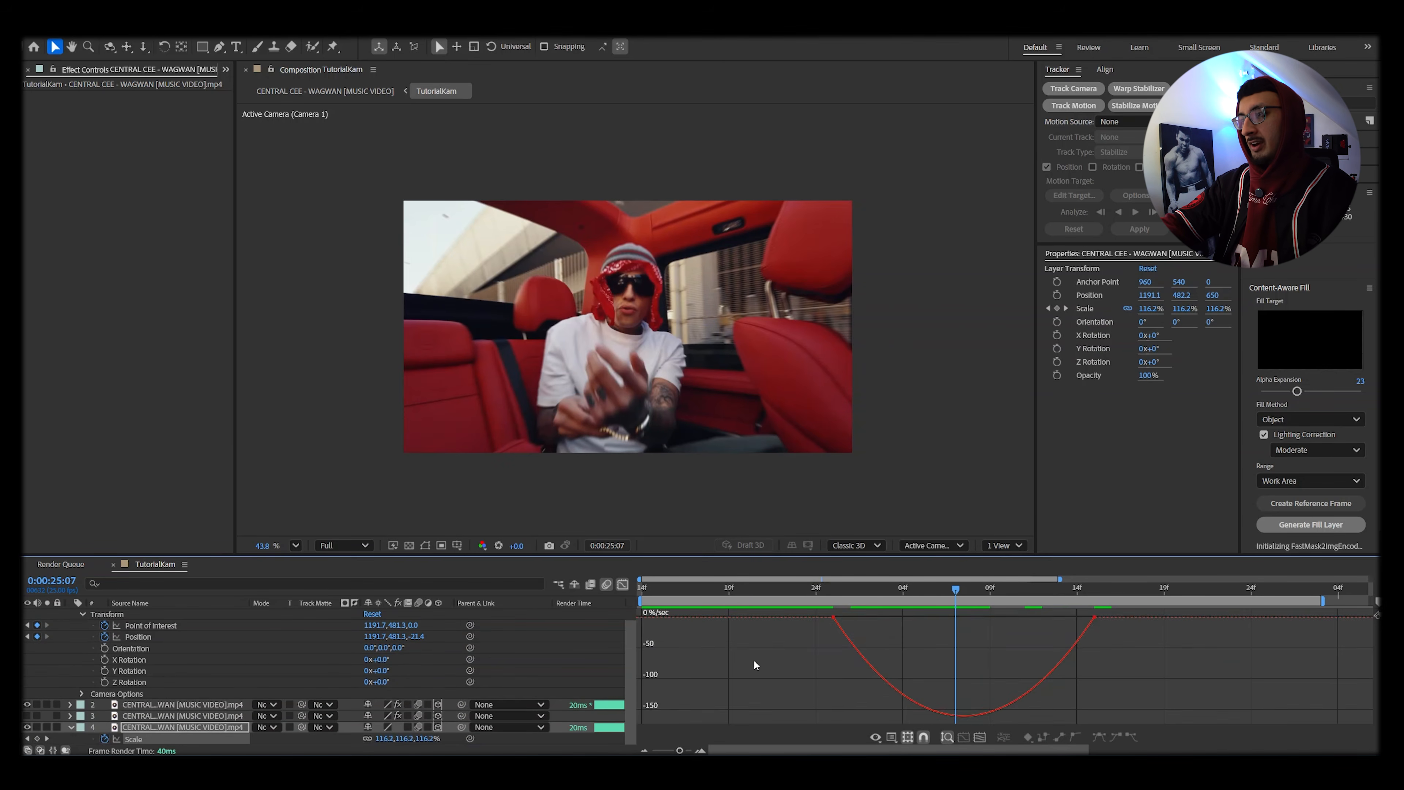
# Pull the Scale speed graph's handles inward for a sharp peak near 0:00:25:07, and preview the motion.
pyautogui.moveTo(781, 555); pyautogui.dragTo(800, 376)
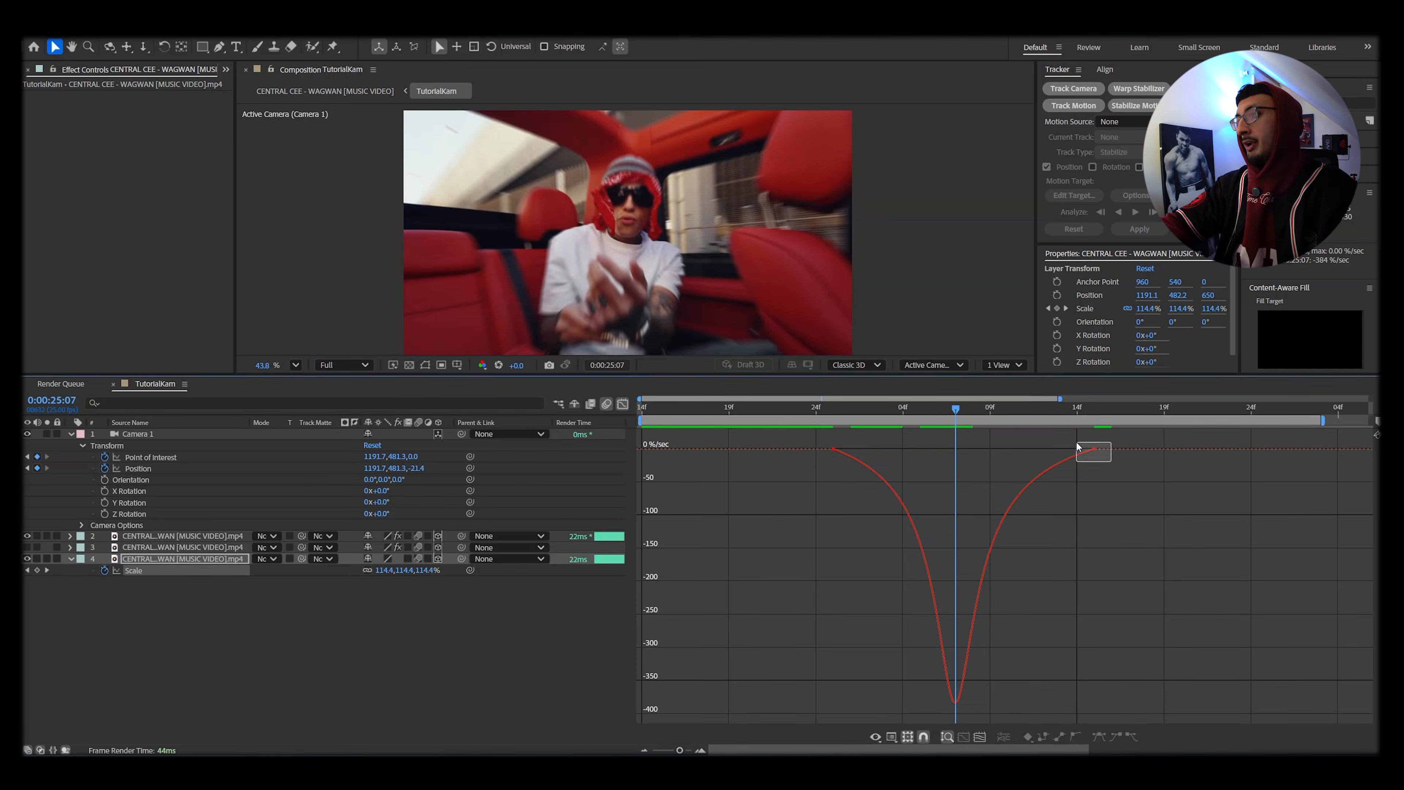
pyautogui.moveTo(998, 451); pyautogui.dragTo(991, 450)
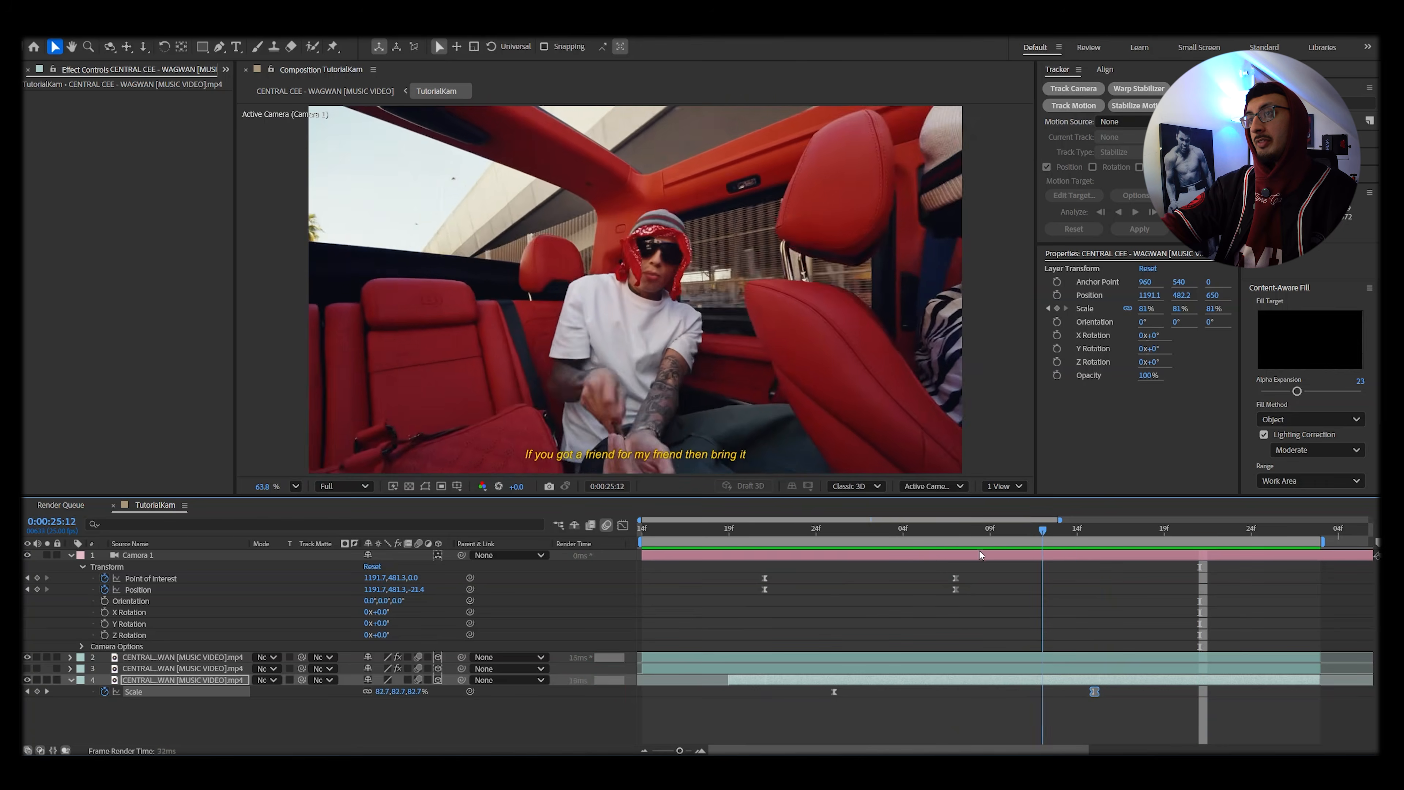
pyautogui.press('space')
# Move the bottom clip's ending Scale keyframe to 0:00:25:20 and lengthen its incoming ease so the speed peak comes earlier.
pyautogui.moveTo(1094, 693); pyautogui.dragTo(1182, 693)
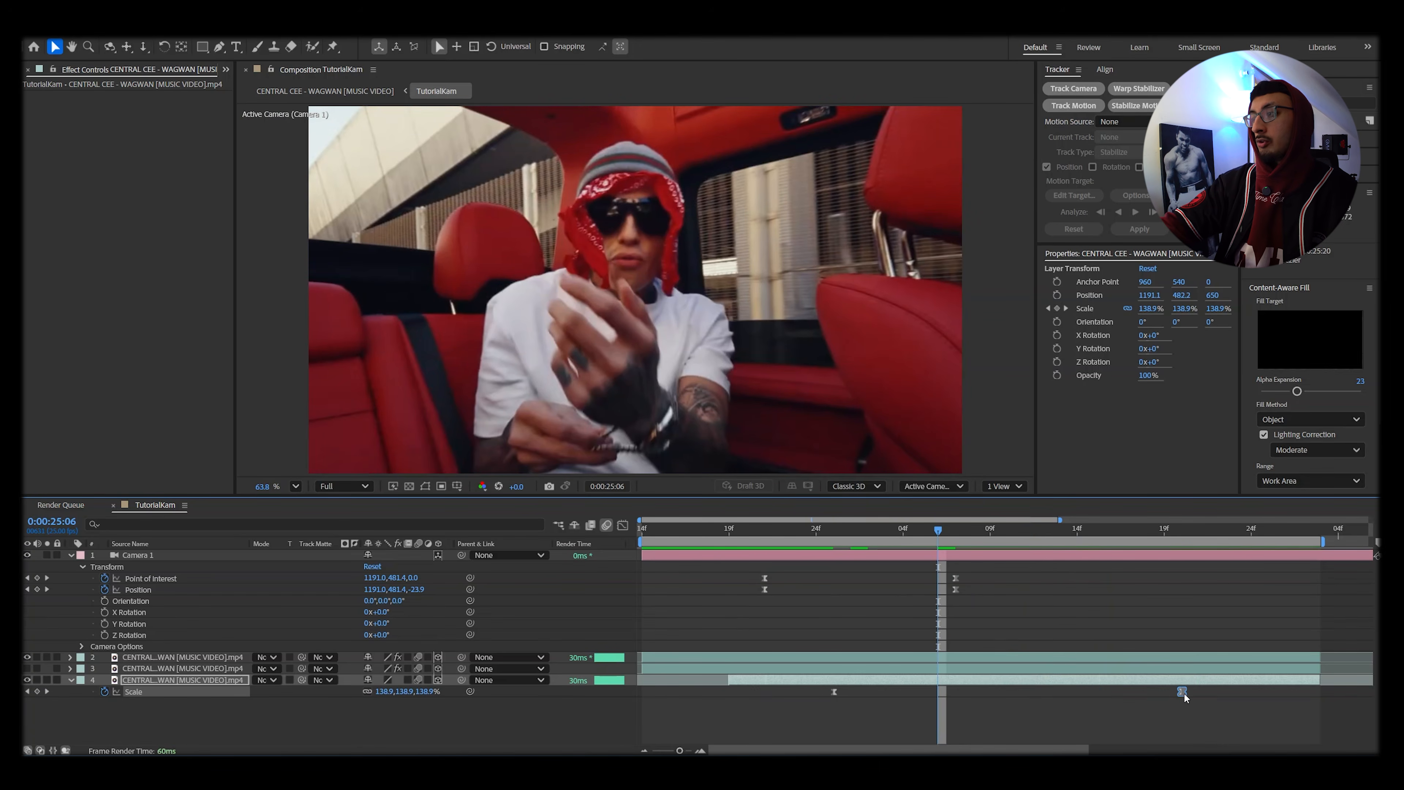
pyautogui.click(949, 532)
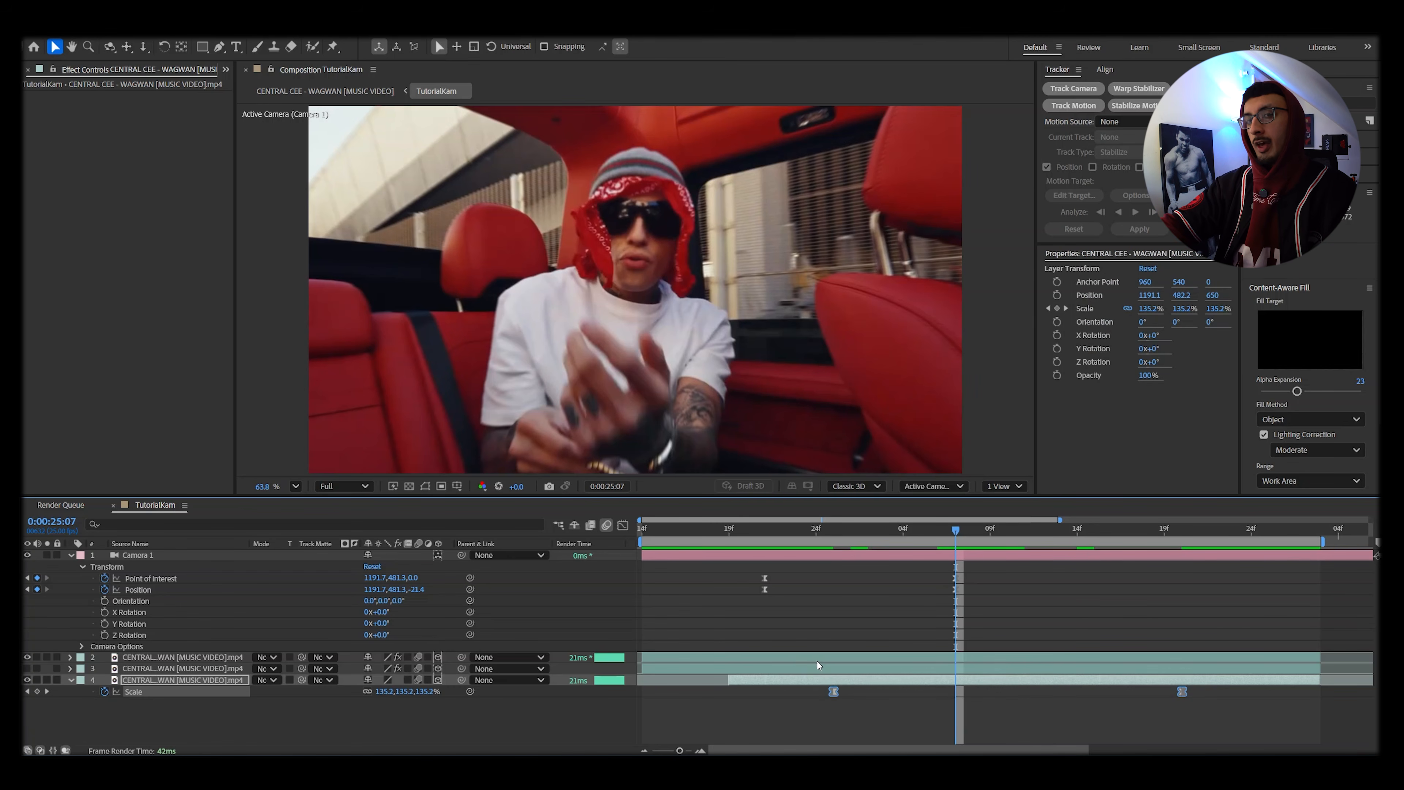
pyautogui.click(623, 525)
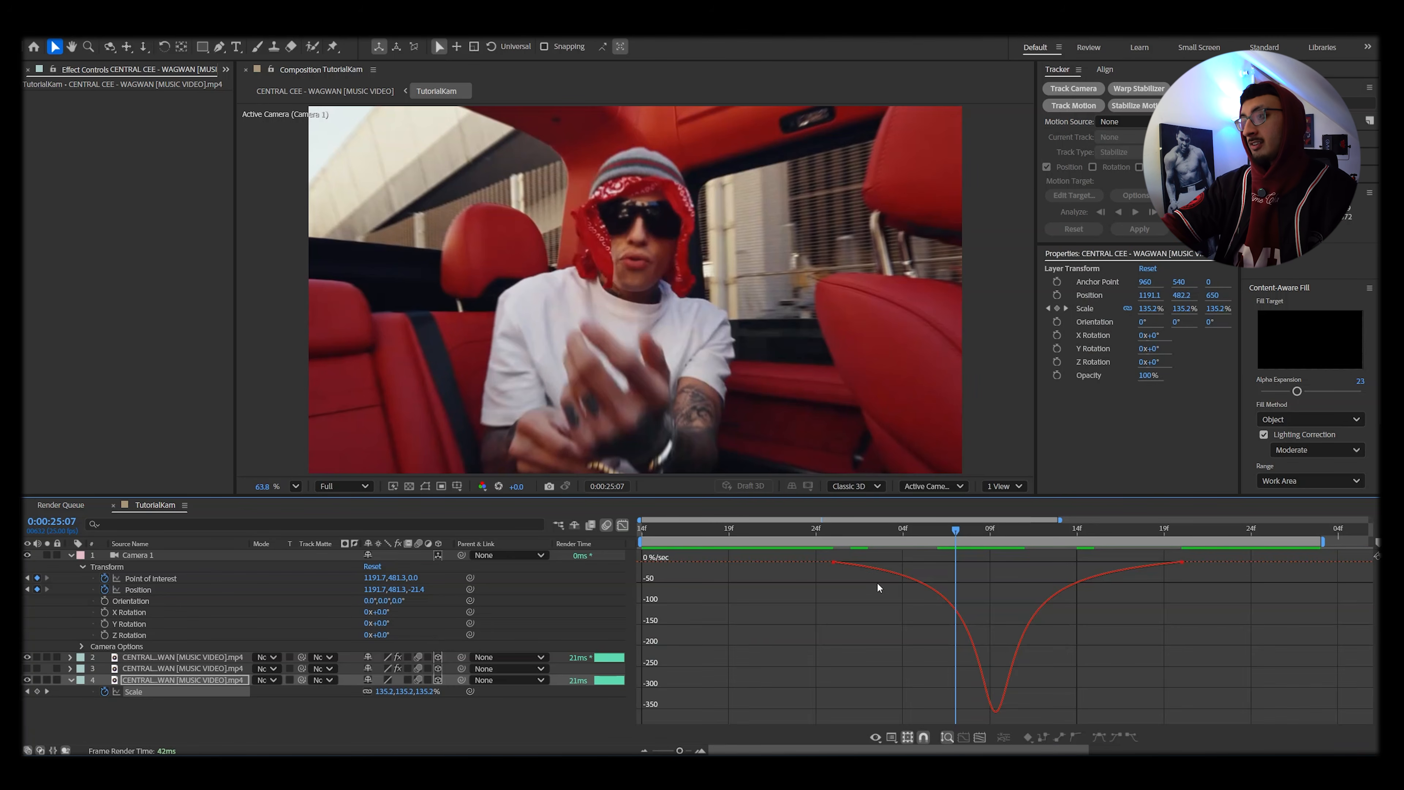
pyautogui.click(1182, 562)
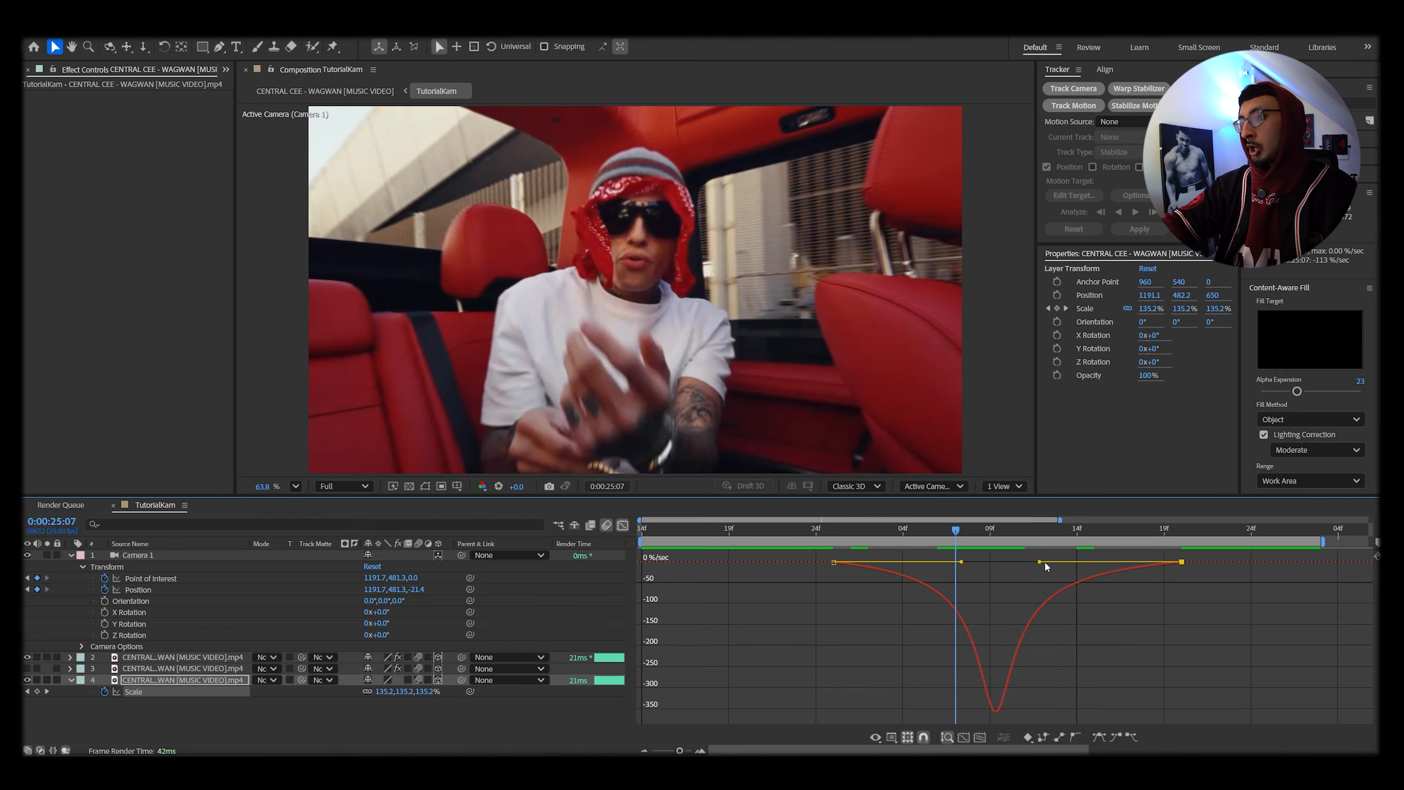
pyautogui.moveTo(1038, 563); pyautogui.dragTo(946, 564)
pyautogui.hotkey('shift', 'F3')
# Play back the full zoom transition with the adjusted scale easing, from the room clip into the car clip.
pyautogui.press('space')
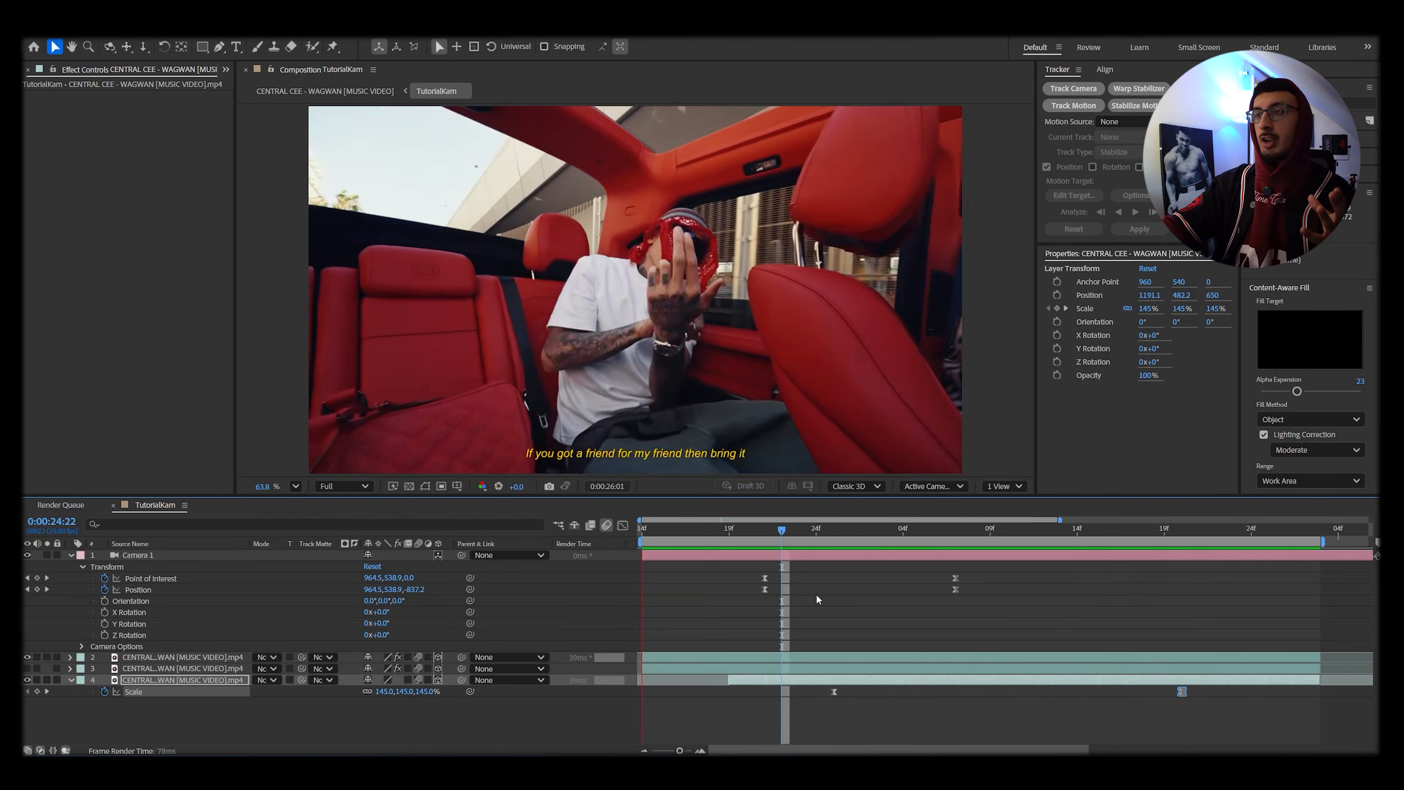
pyautogui.moveTo(884, 530); pyautogui.dragTo(842, 513)
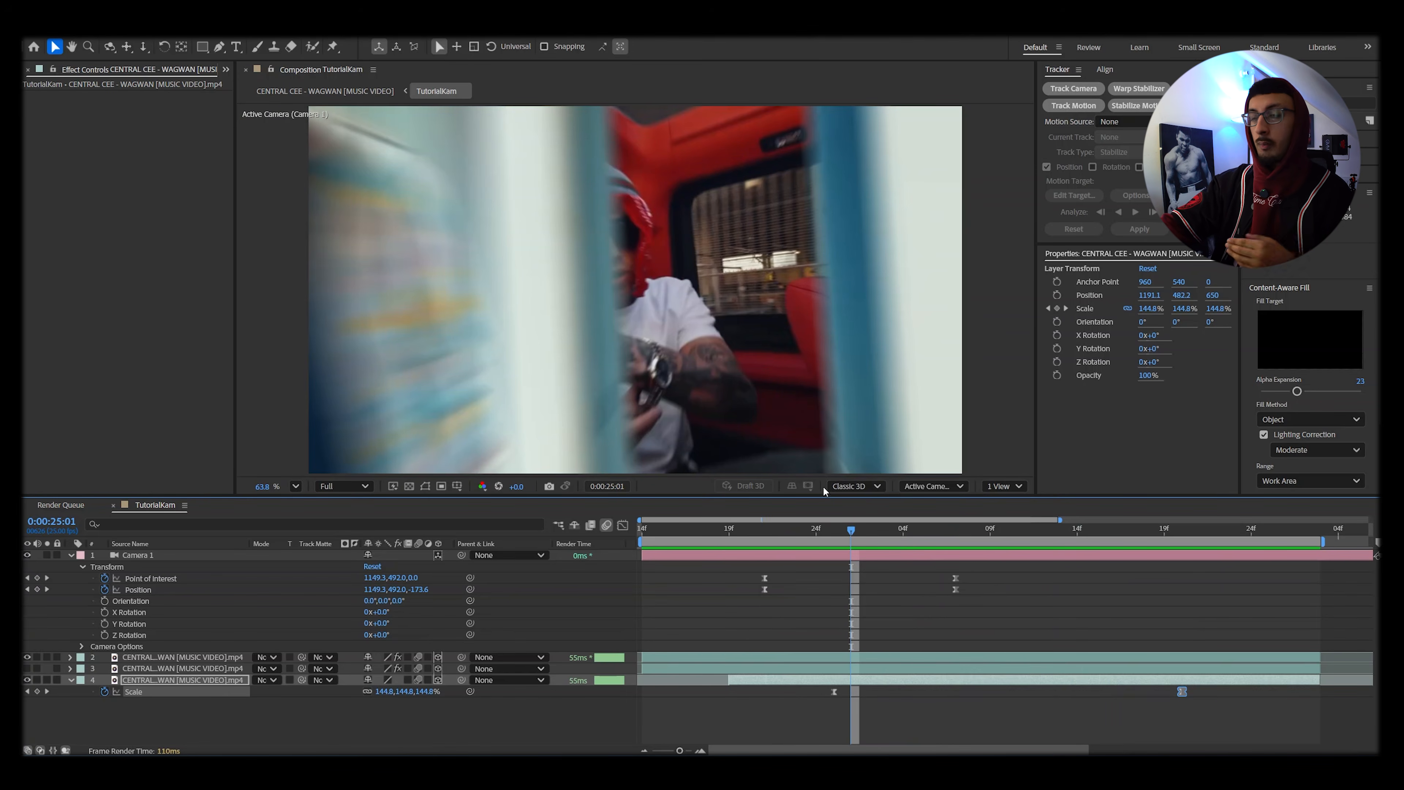
pyautogui.press('space')
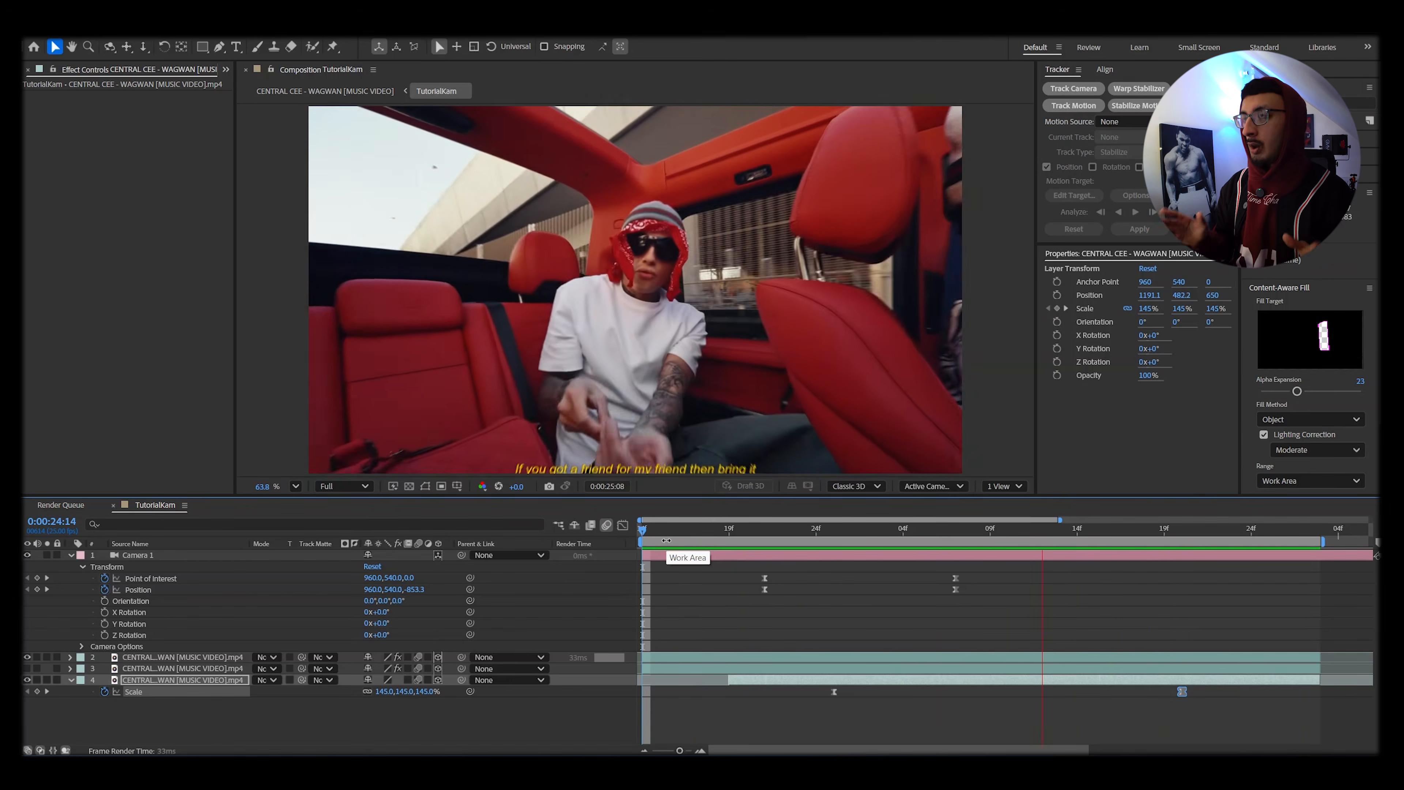
# Scrub through the opening frames of the room-to-car zoom transition.
pyautogui.press('space')
pyautogui.moveTo(648, 531); pyautogui.dragTo(694, 541)
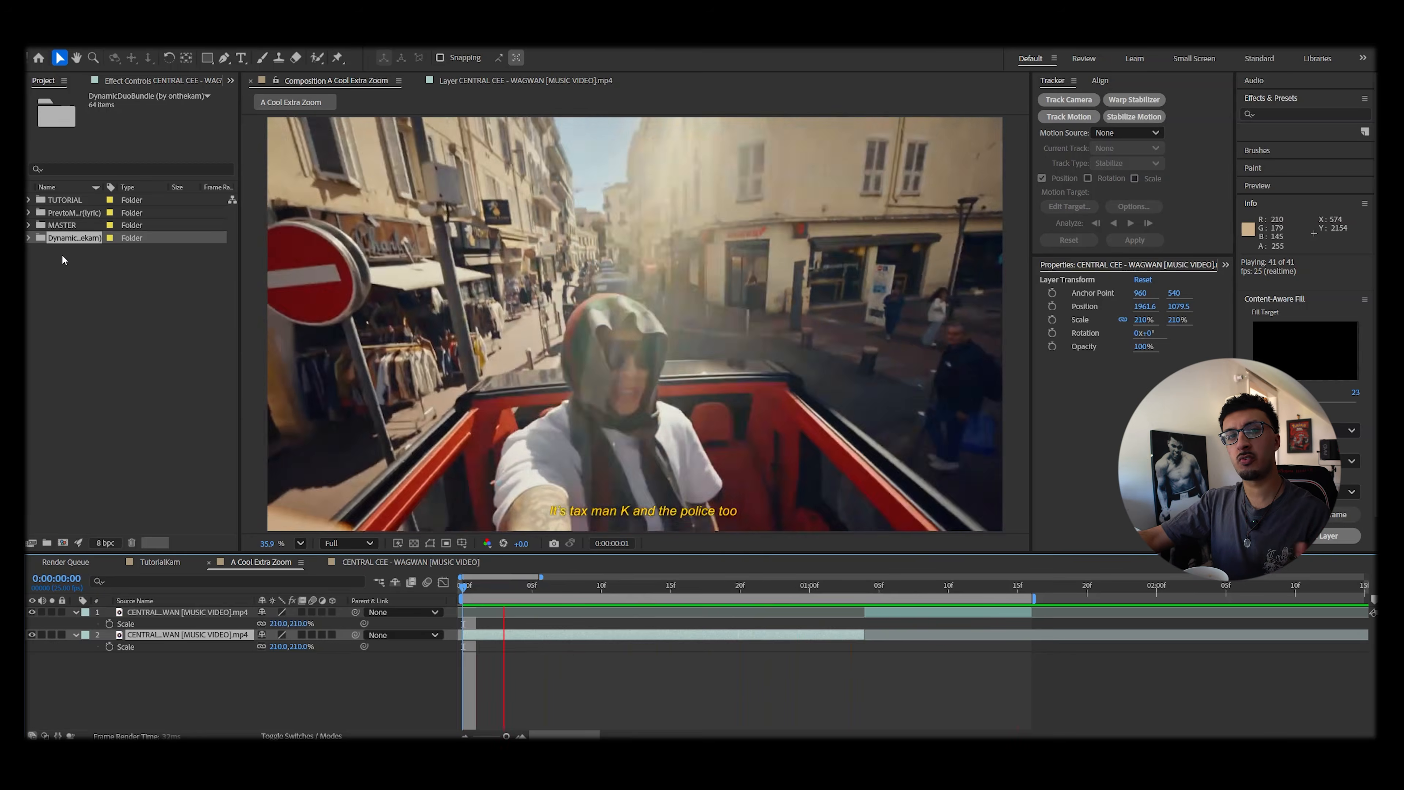
# Expand the DynamicDuoBundle folder and its match transition subfolder, and look through the supplied clips.
pyautogui.click(29, 237)
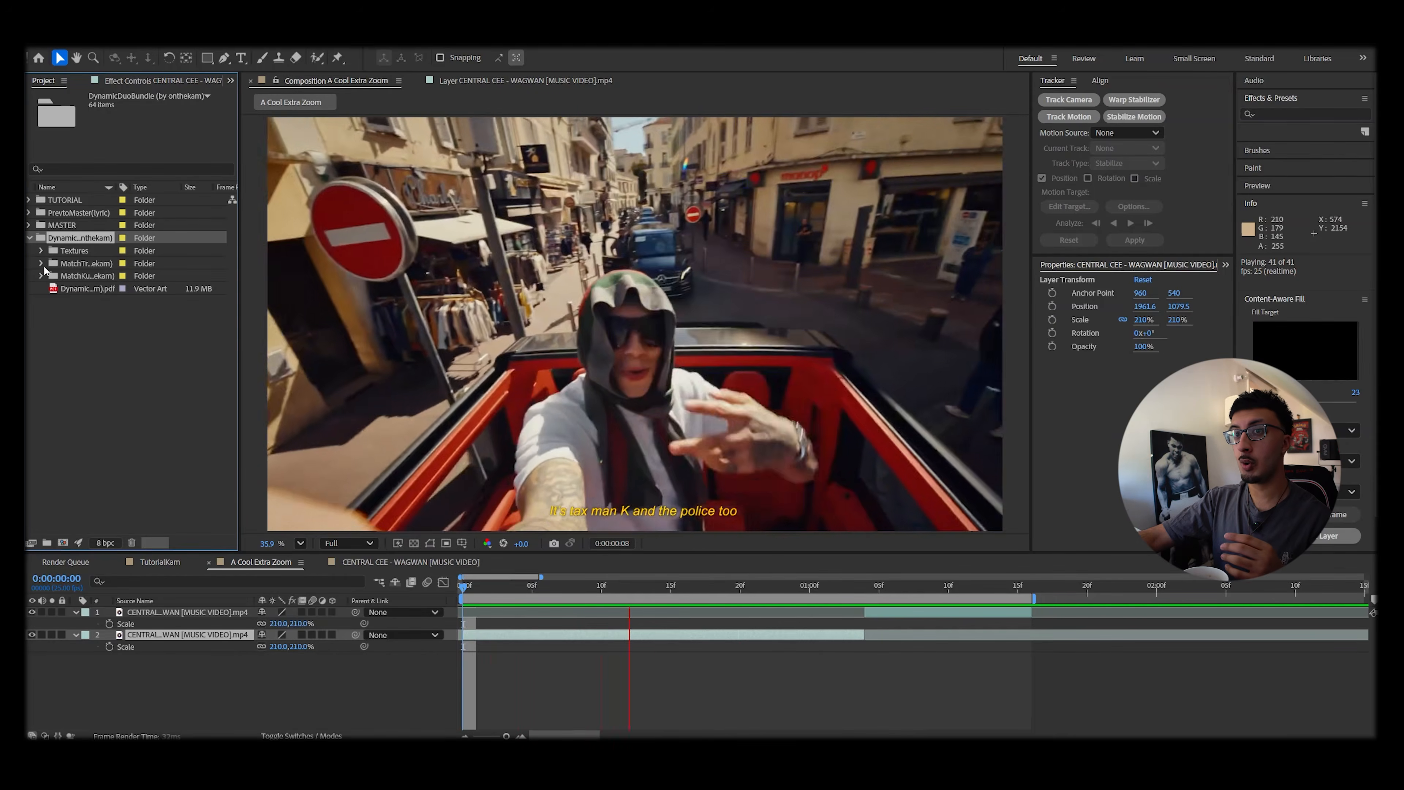
pyautogui.click(40, 263)
pyautogui.scroll(-2, 111, 332)
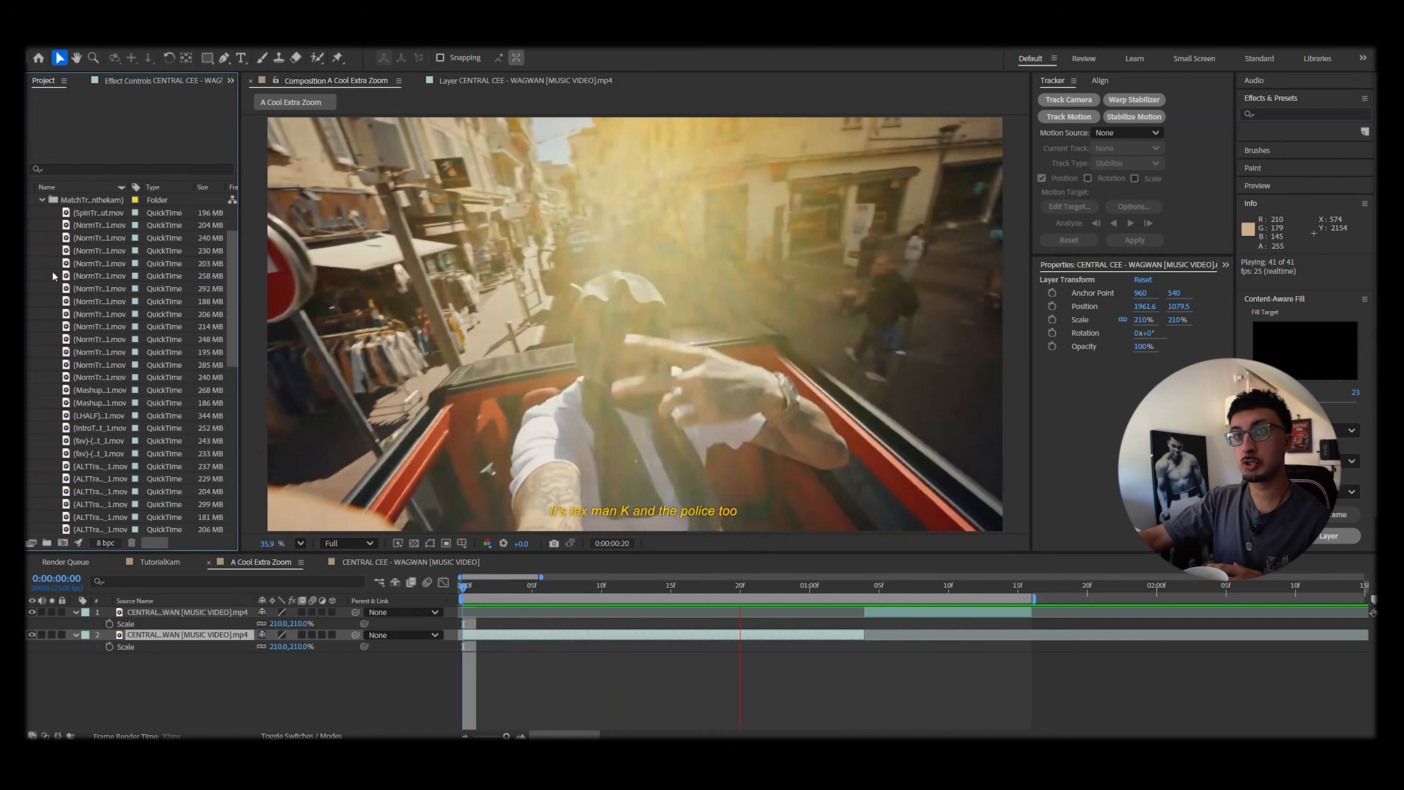
pyautogui.scroll(-3, 139, 387)
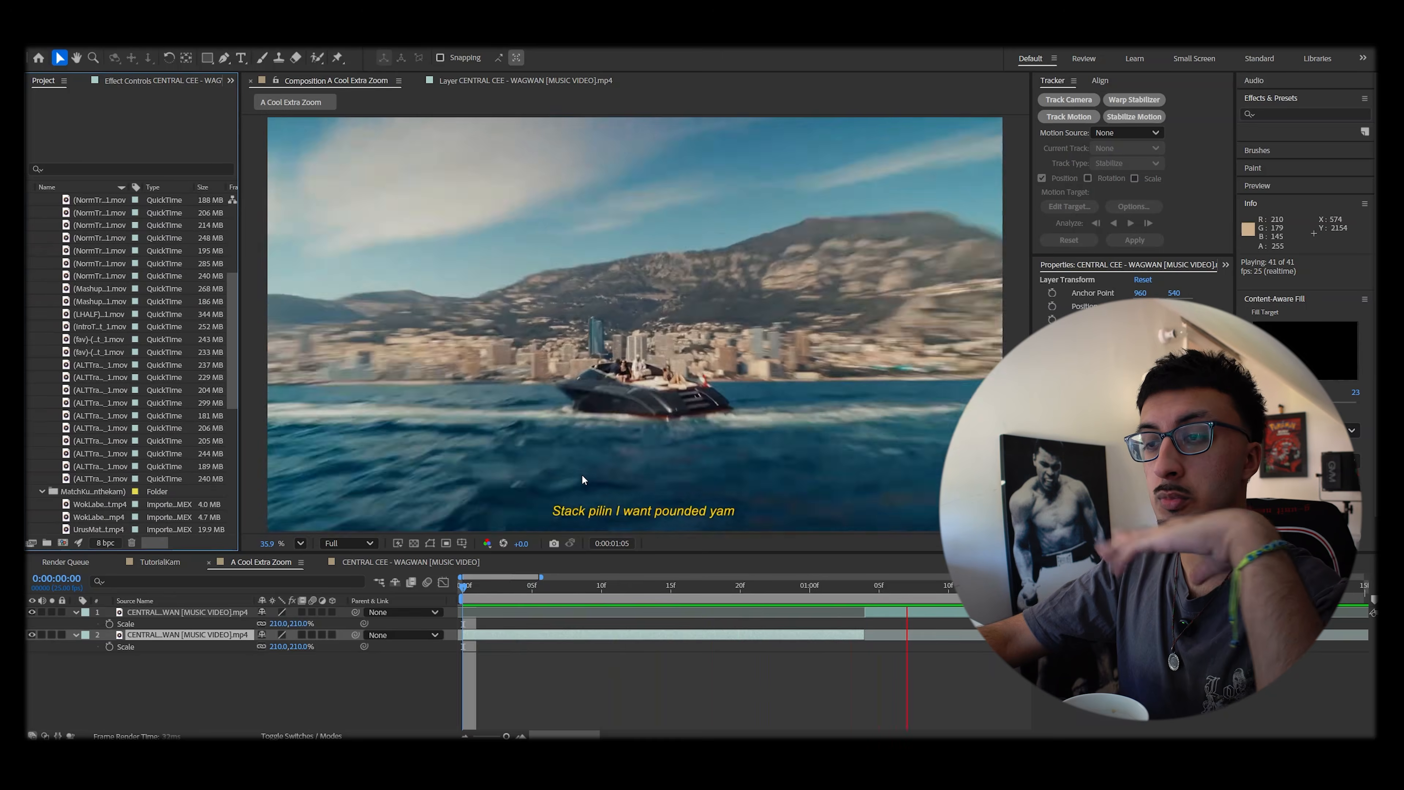
pyautogui.scroll(-1, 141, 408)
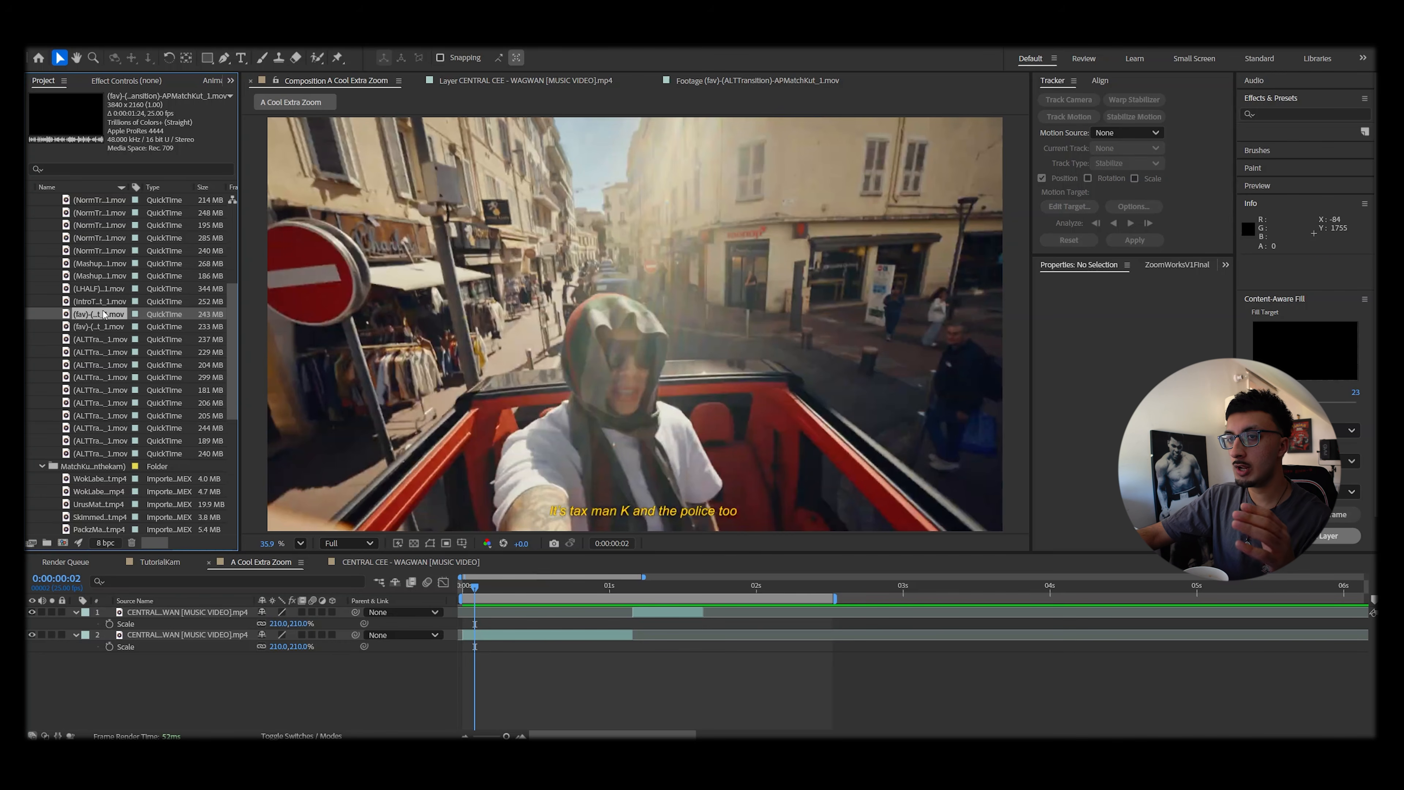
# Overlay the (fav)-(ALTTransition)-APMatchKut_1.mov transition from 0:00:00:05, shift the boat clip to about 0:00:01:21, and preview the sequence.
pyautogui.moveTo(528, 603); pyautogui.dragTo(558, 608)
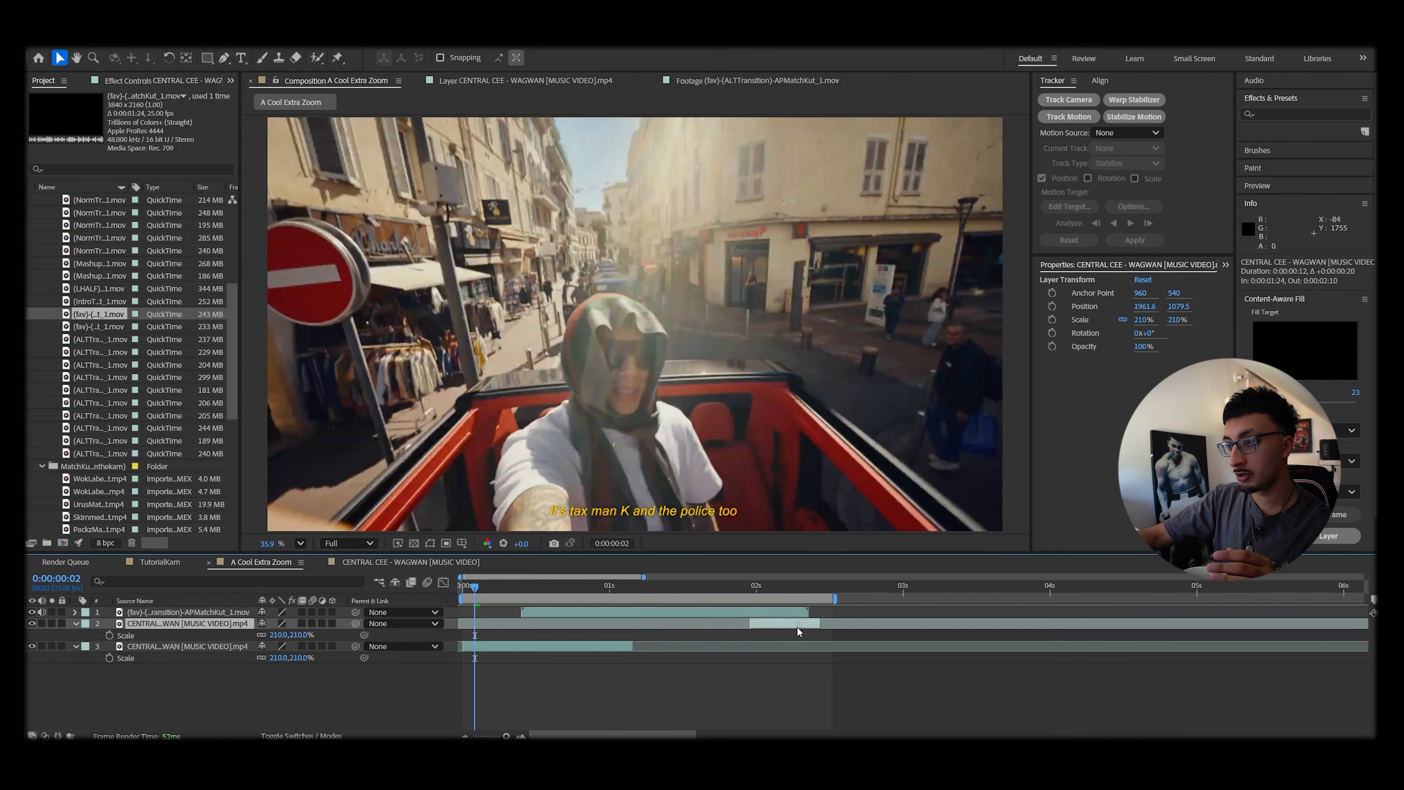
pyautogui.moveTo(774, 624); pyautogui.dragTo(741, 623)
pyautogui.press('space')
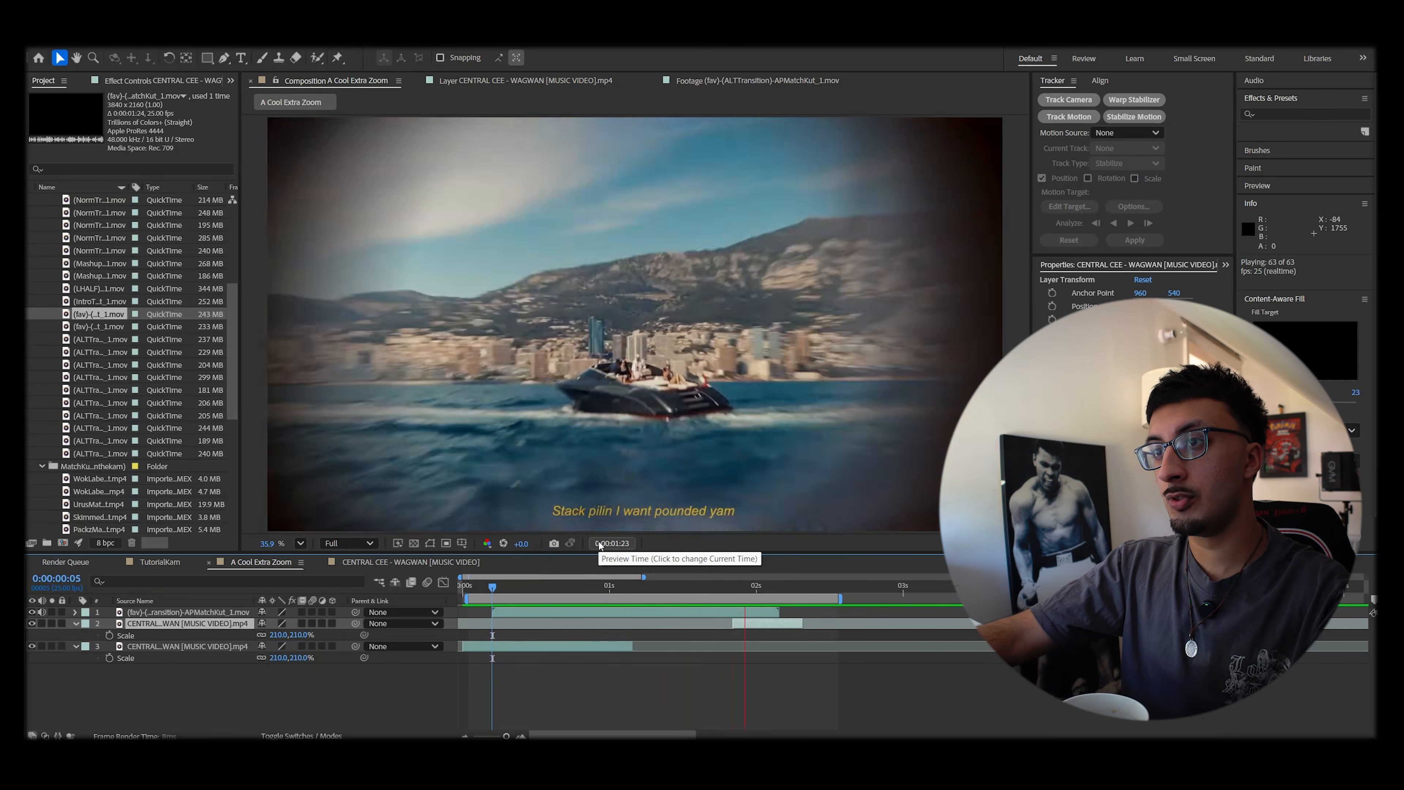
pyautogui.press('space')
pyautogui.press('space')
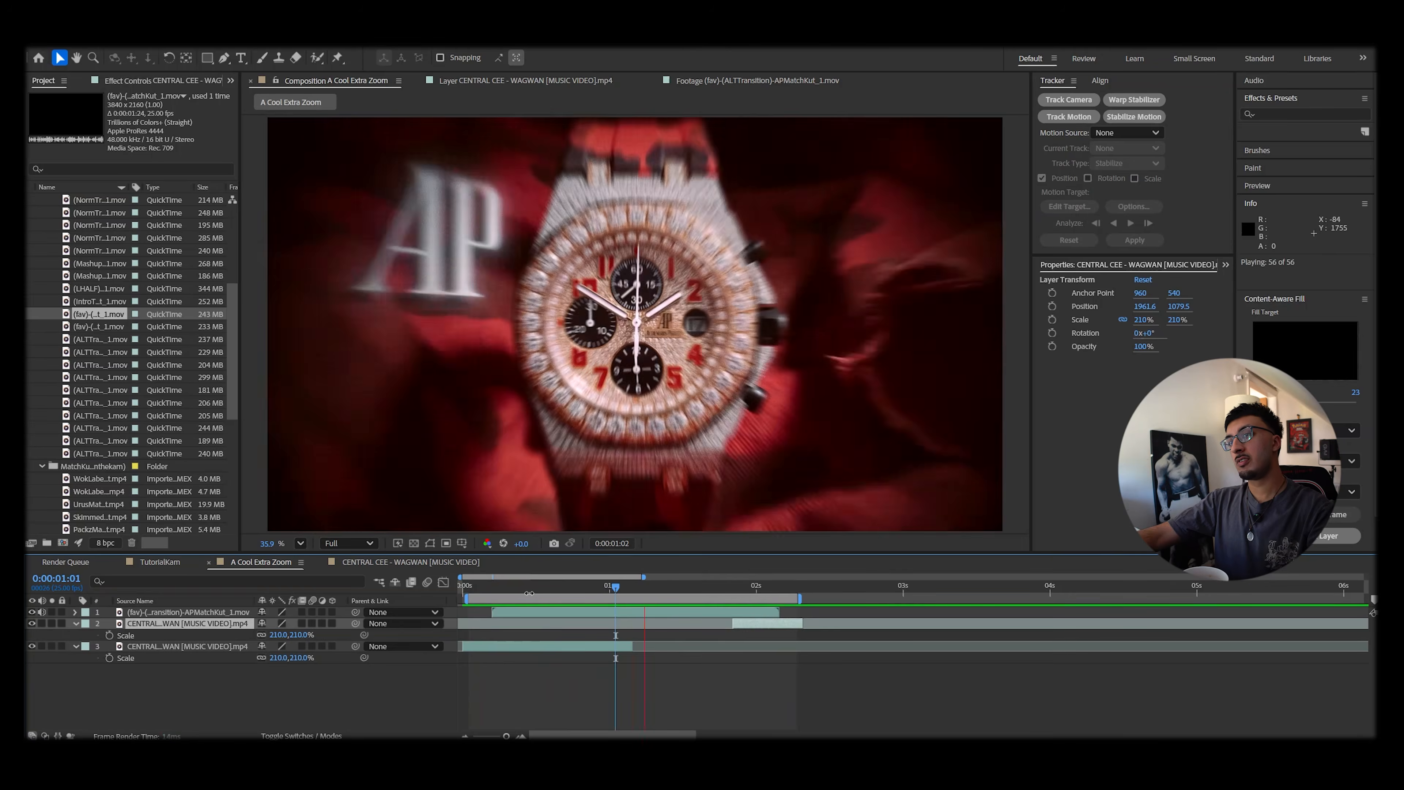
# Split the watch transition layer from 0:00:00:18, delete a split-off piece, and move the following clip earlier.
pyautogui.click(568, 586)
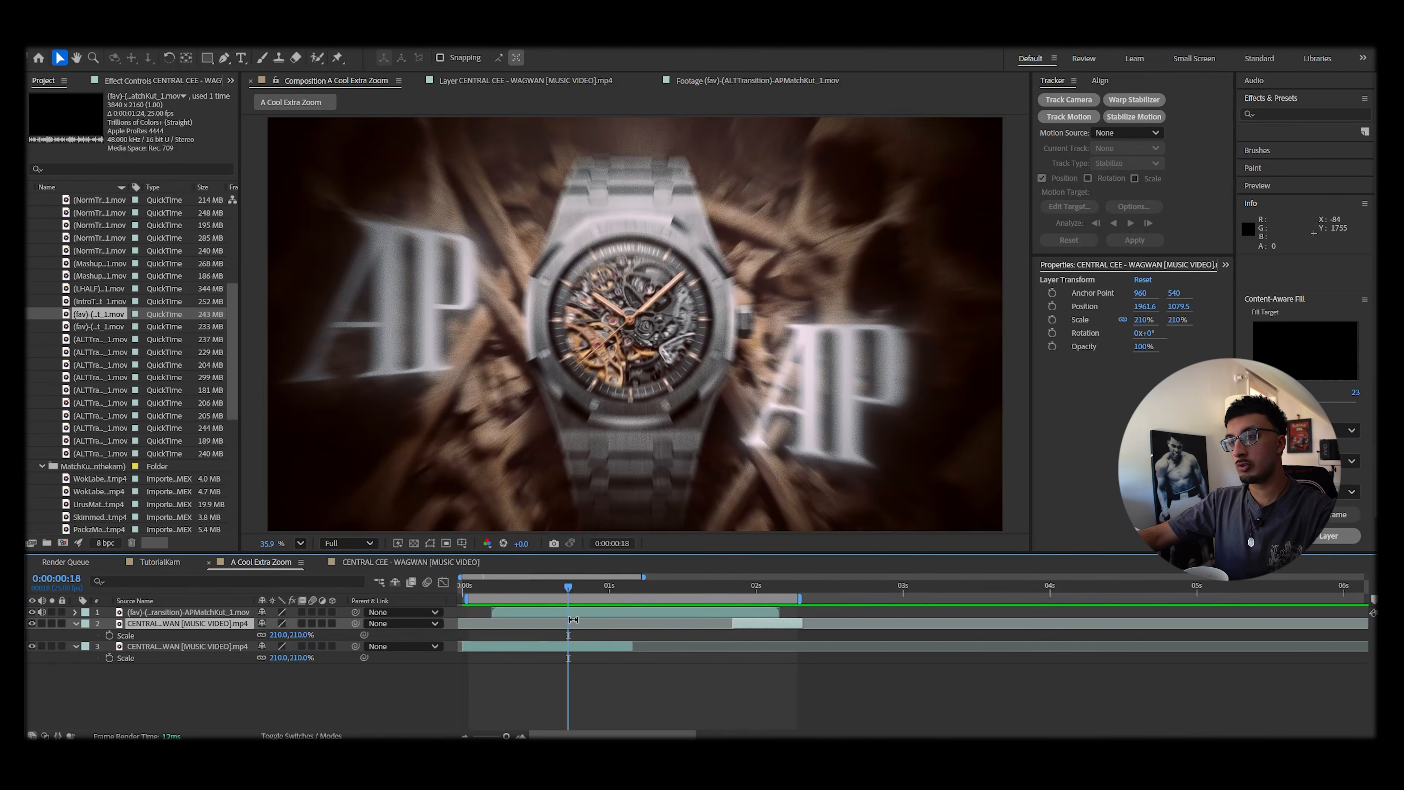
pyautogui.click(579, 612)
pyautogui.hotkey('ctrl', 'shift', 'd')
pyautogui.moveTo(622, 584); pyautogui.dragTo(562, 613)
pyautogui.hotkey('ctrl', 'shift', 'd')
pyautogui.click(681, 625)
pyautogui.press('Delete')
pyautogui.moveTo(767, 635); pyautogui.dragTo(654, 637)
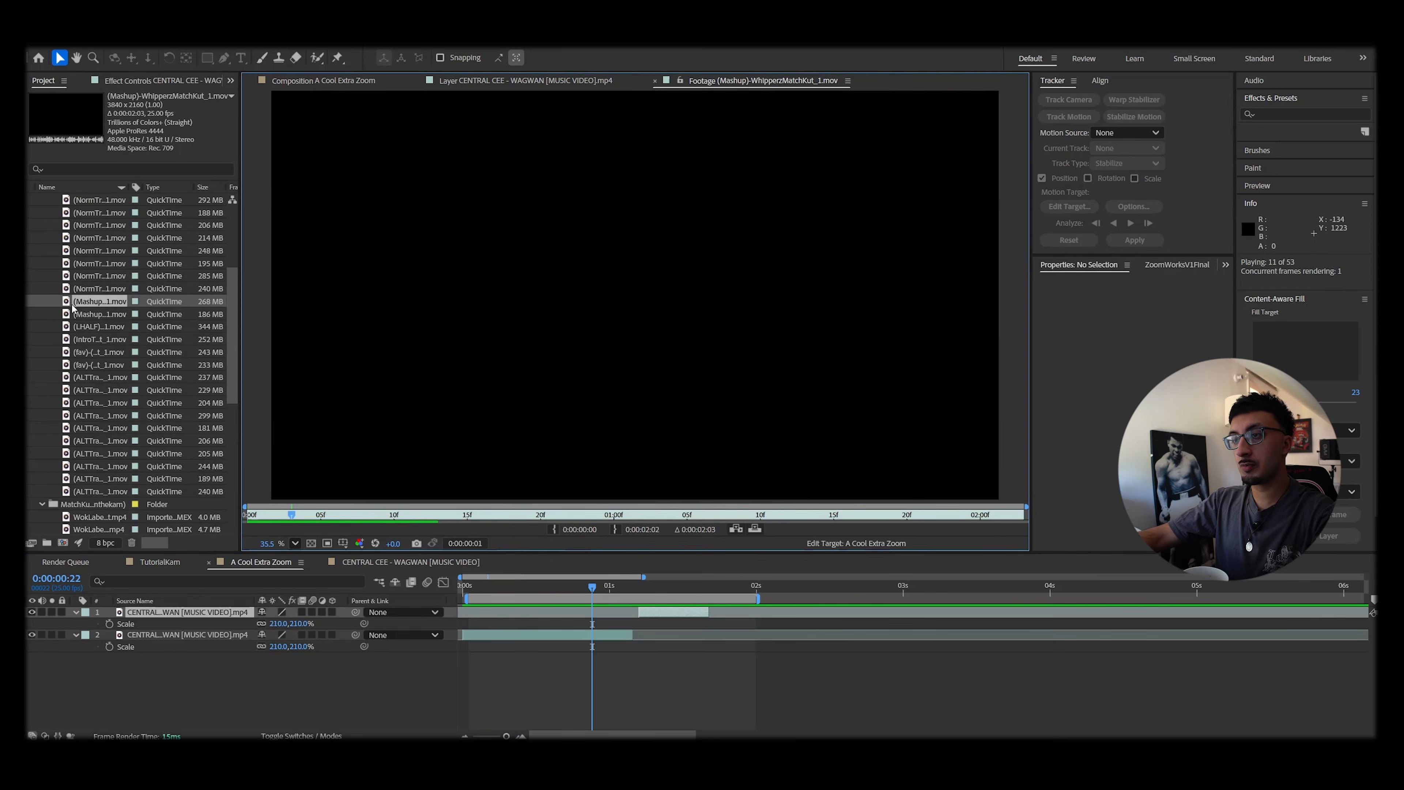
# Open the (Mashup)-DirtyKashMatchKut_1.mov footage and play it back.
pyautogui.doubleClick(66, 314)
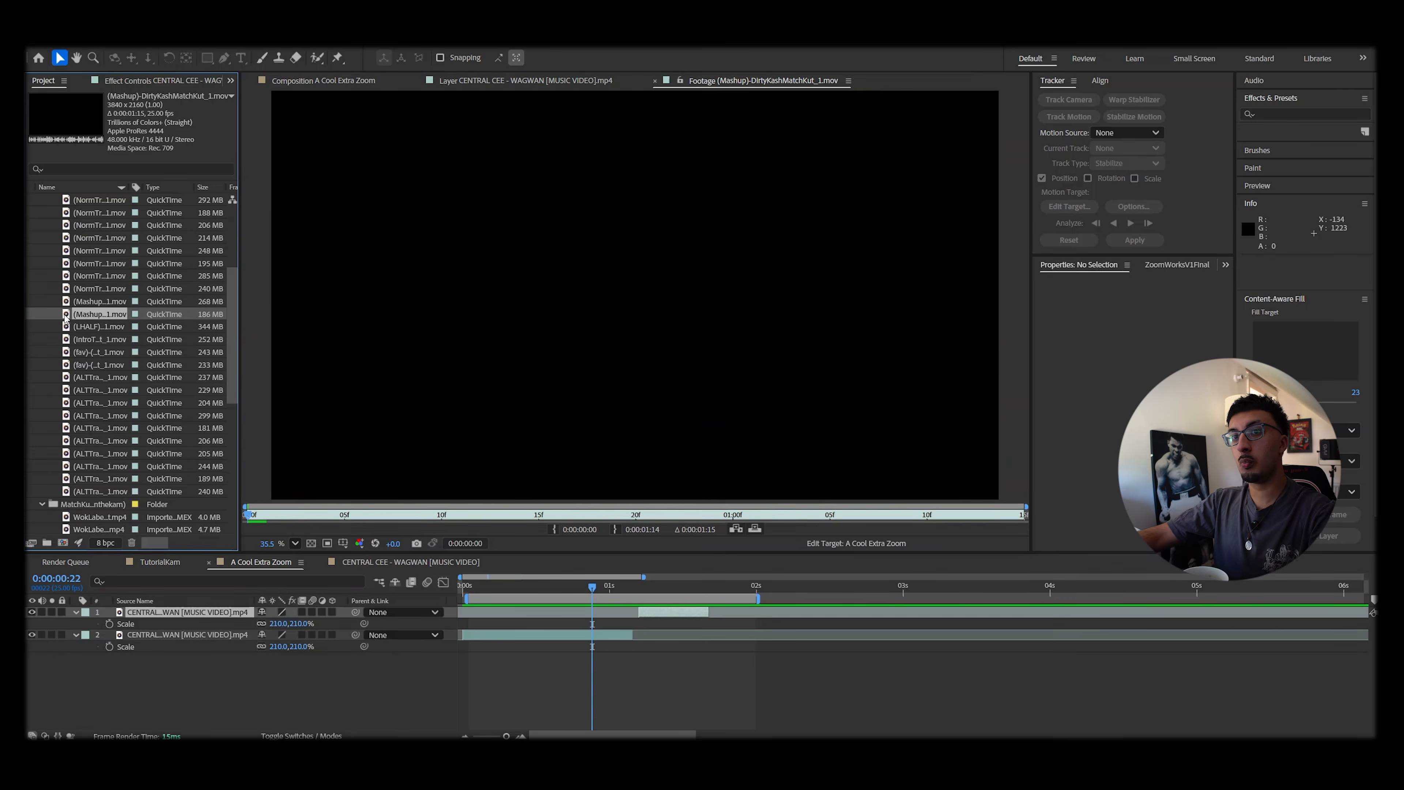
pyautogui.press('space')
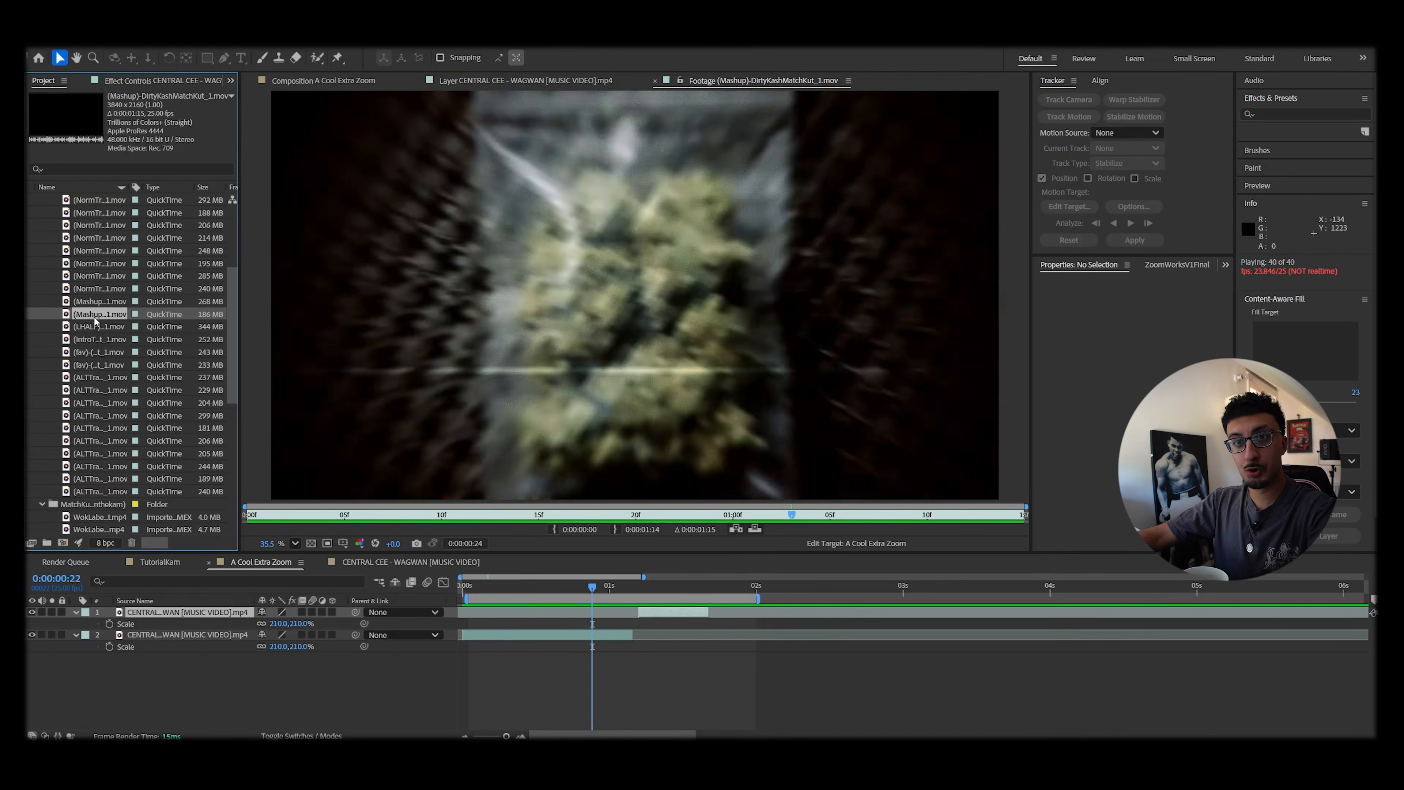
# Overlay the (Mashup)-WhipperzMatchKut_1.mov transition from 0:00:00:05, start the boat clip at about 0:00:02:00, and preview through 0:00:02:10.
pyautogui.click(79, 303)
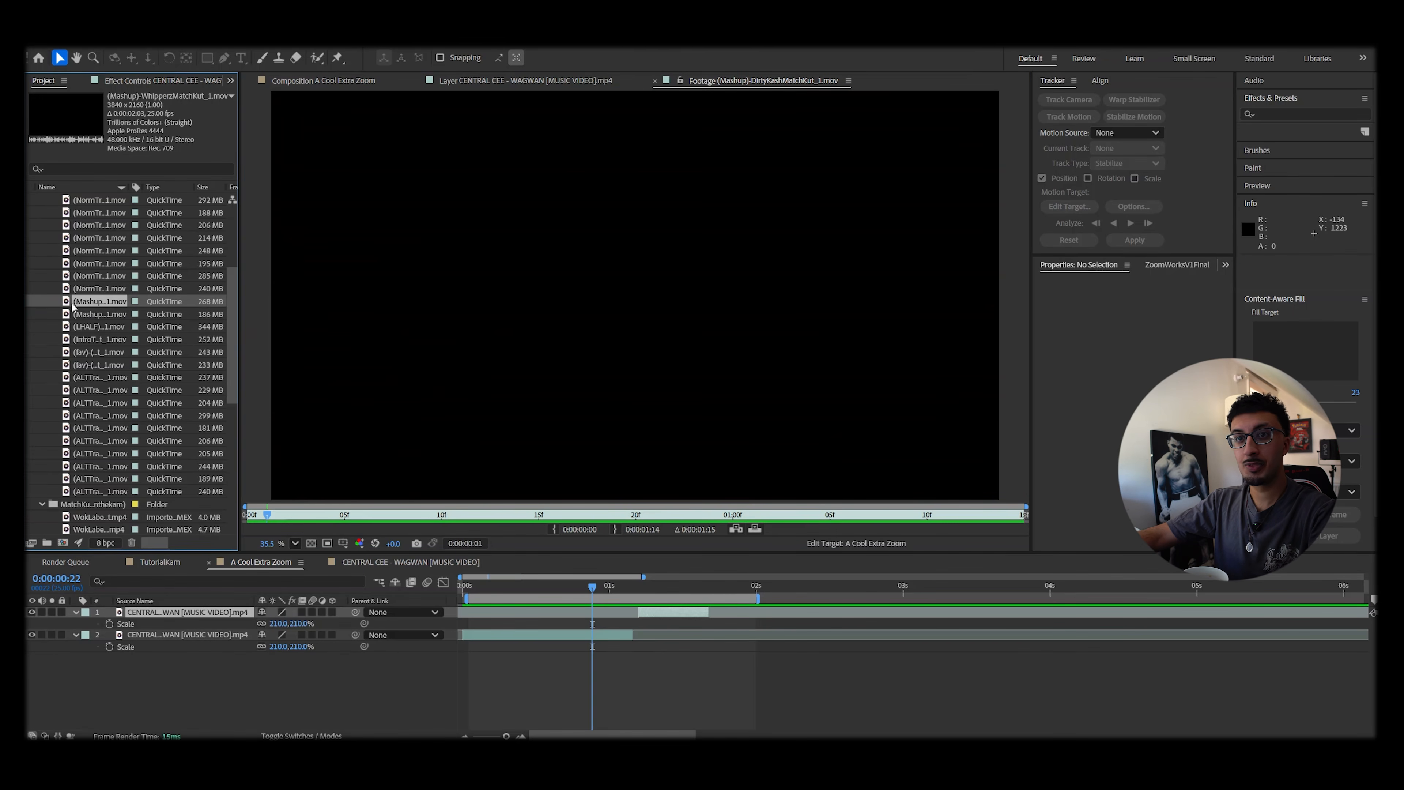
pyautogui.moveTo(506, 603); pyautogui.dragTo(506, 606)
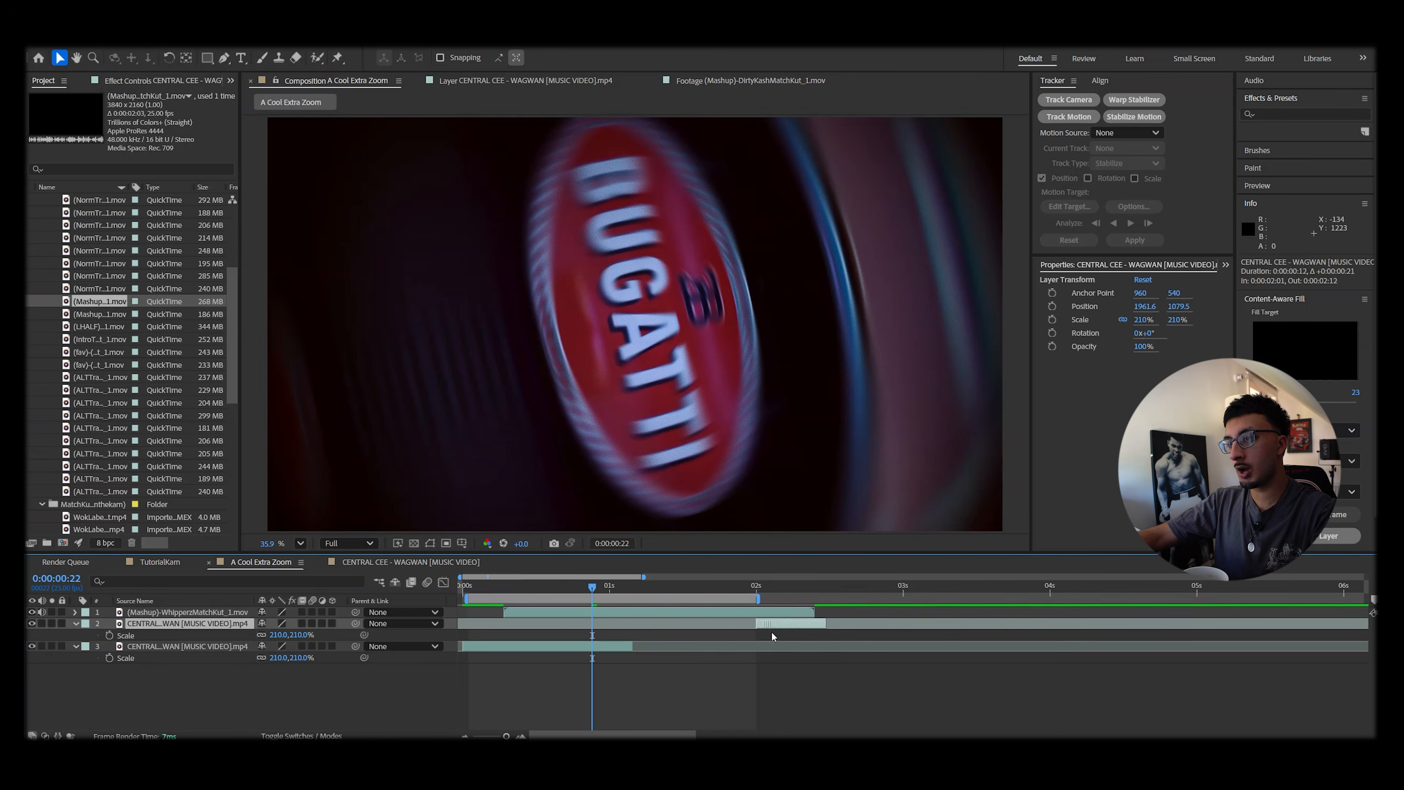
pyautogui.moveTo(666, 612); pyautogui.dragTo(654, 612)
pyautogui.moveTo(791, 627); pyautogui.dragTo(781, 624)
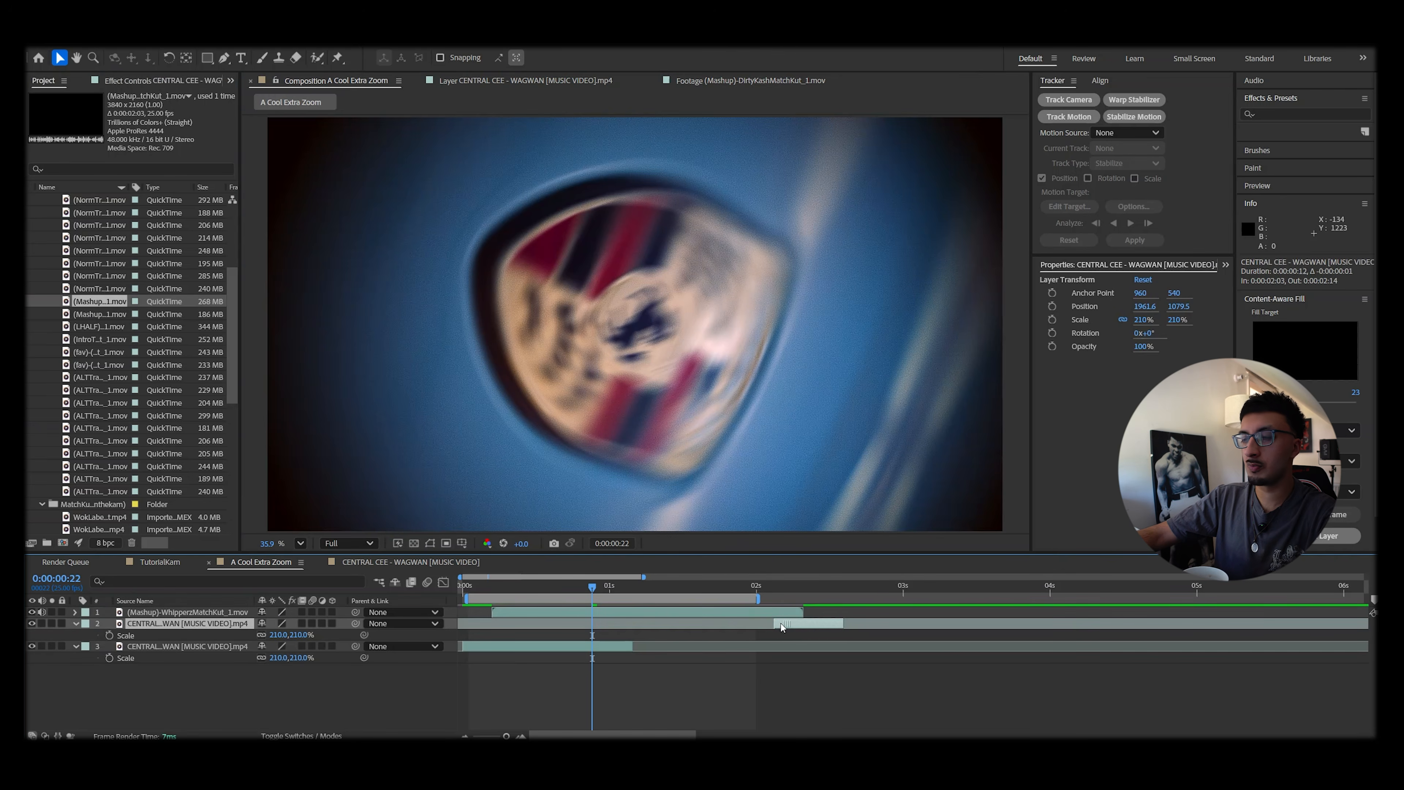
pyautogui.click(816, 595)
pyautogui.press('n')
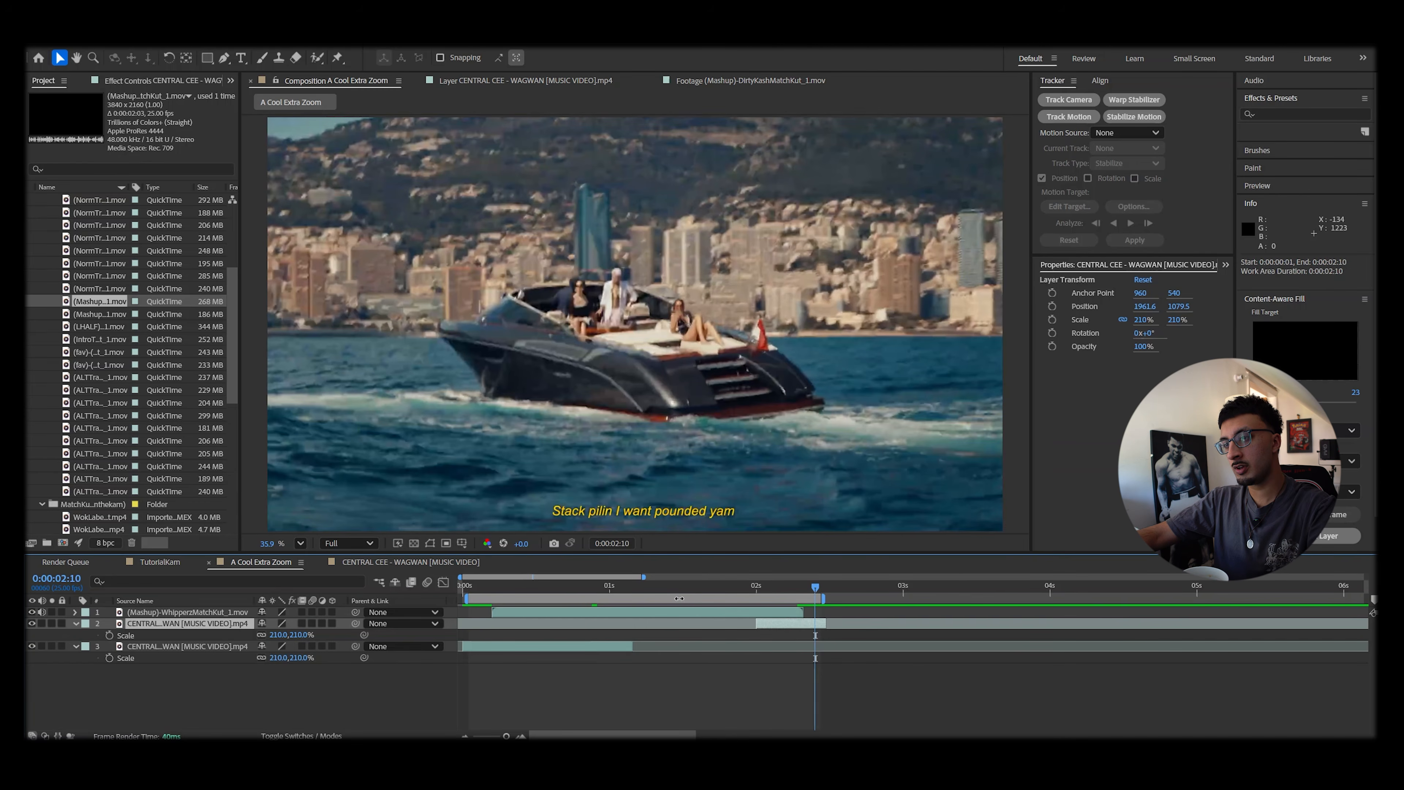
pyautogui.press('space')
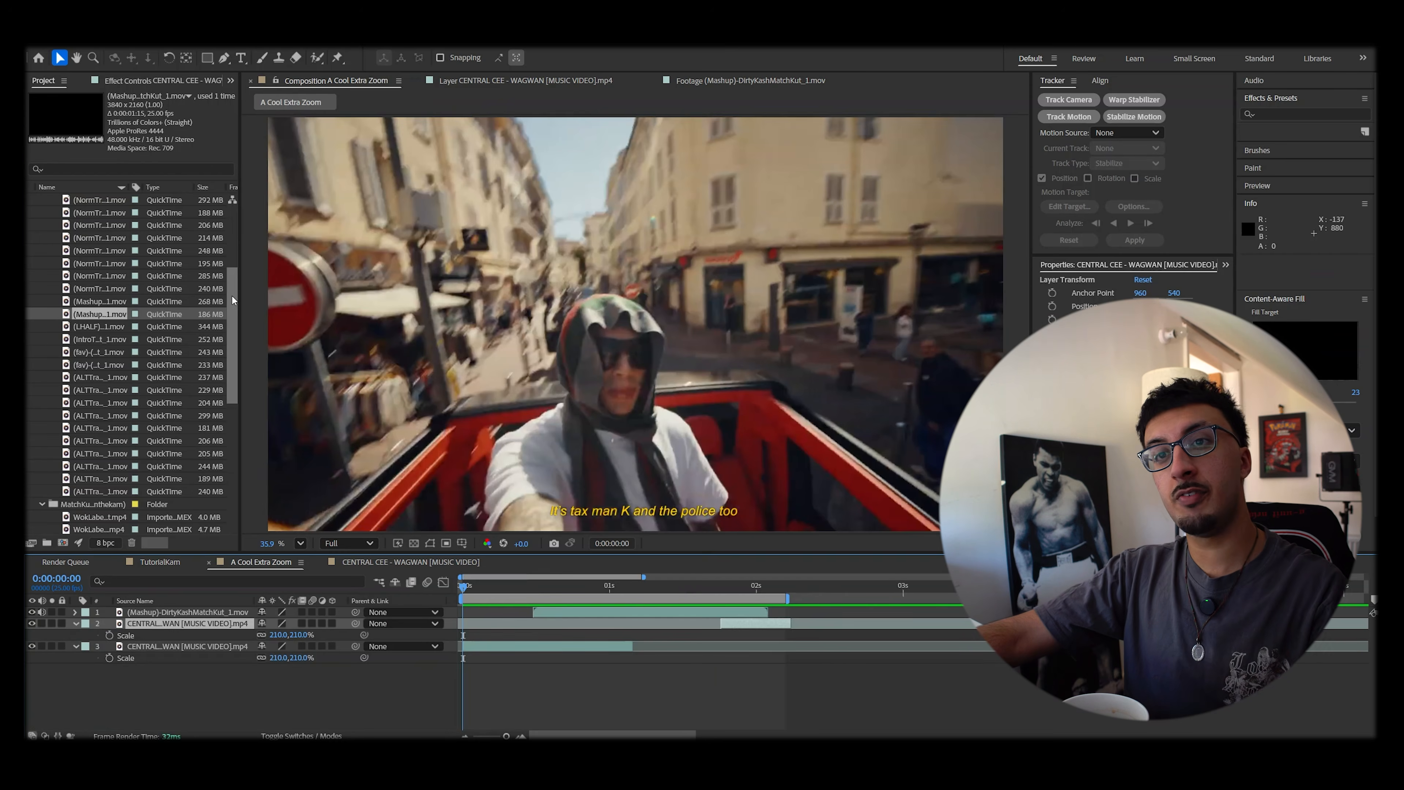
# Browse the match-cut clips in the bundle's second subfolder.
pyautogui.moveTo(232, 297); pyautogui.dragTo(246, 427)
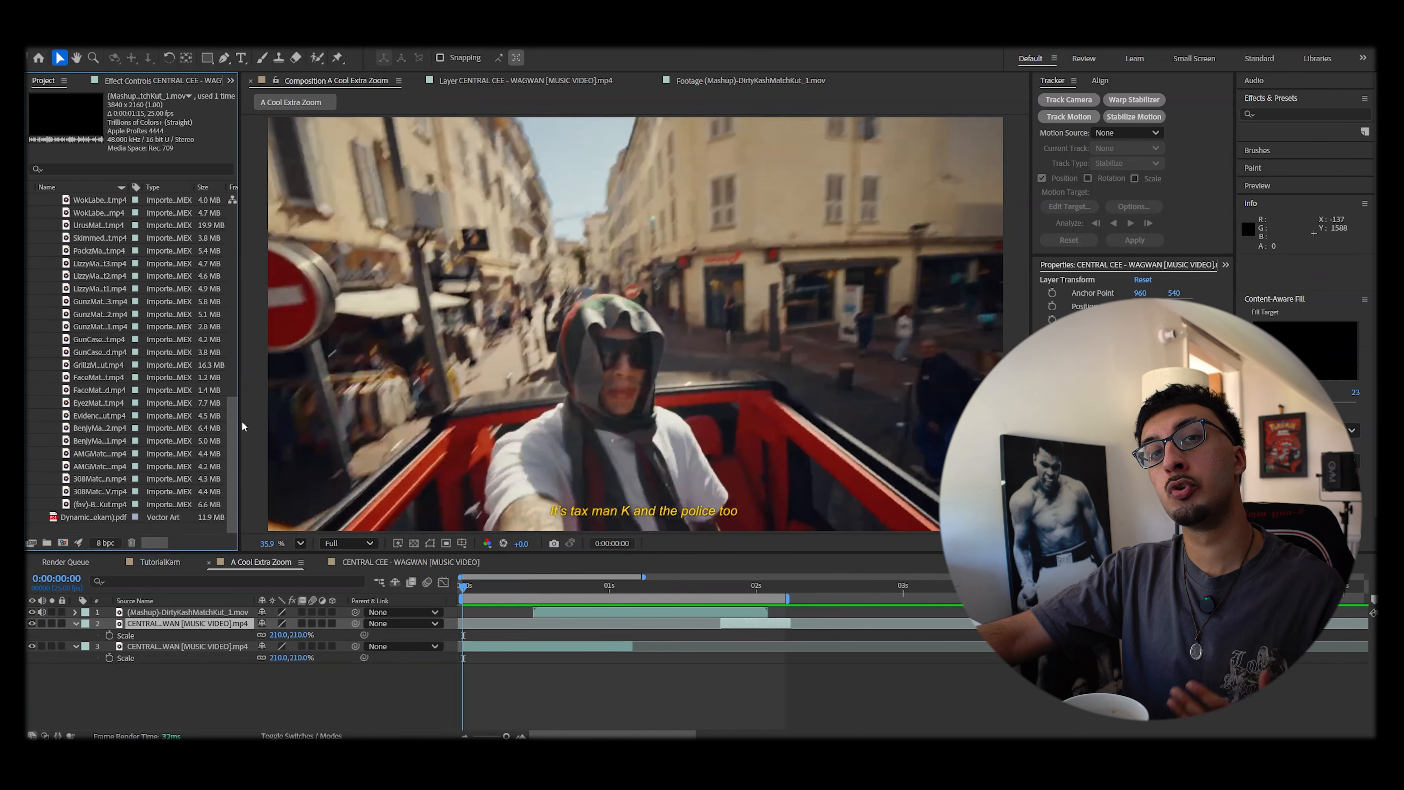
pyautogui.scroll(3, 160, 388)
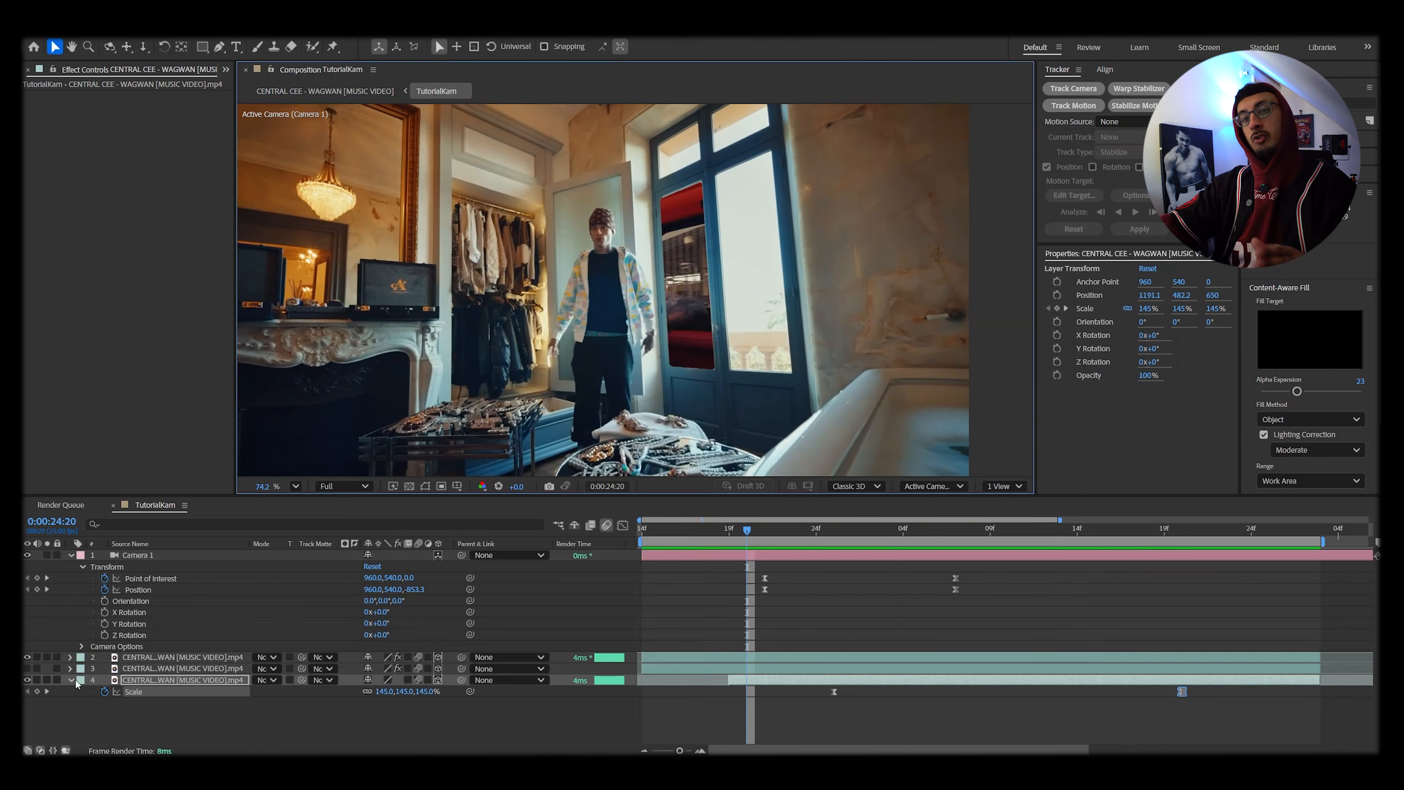
# Show the hidden window cutout layer in TutorialKam, inspect the window closely, and play back from 0:00:24:17.
pyautogui.scroll(4, 684, 316)
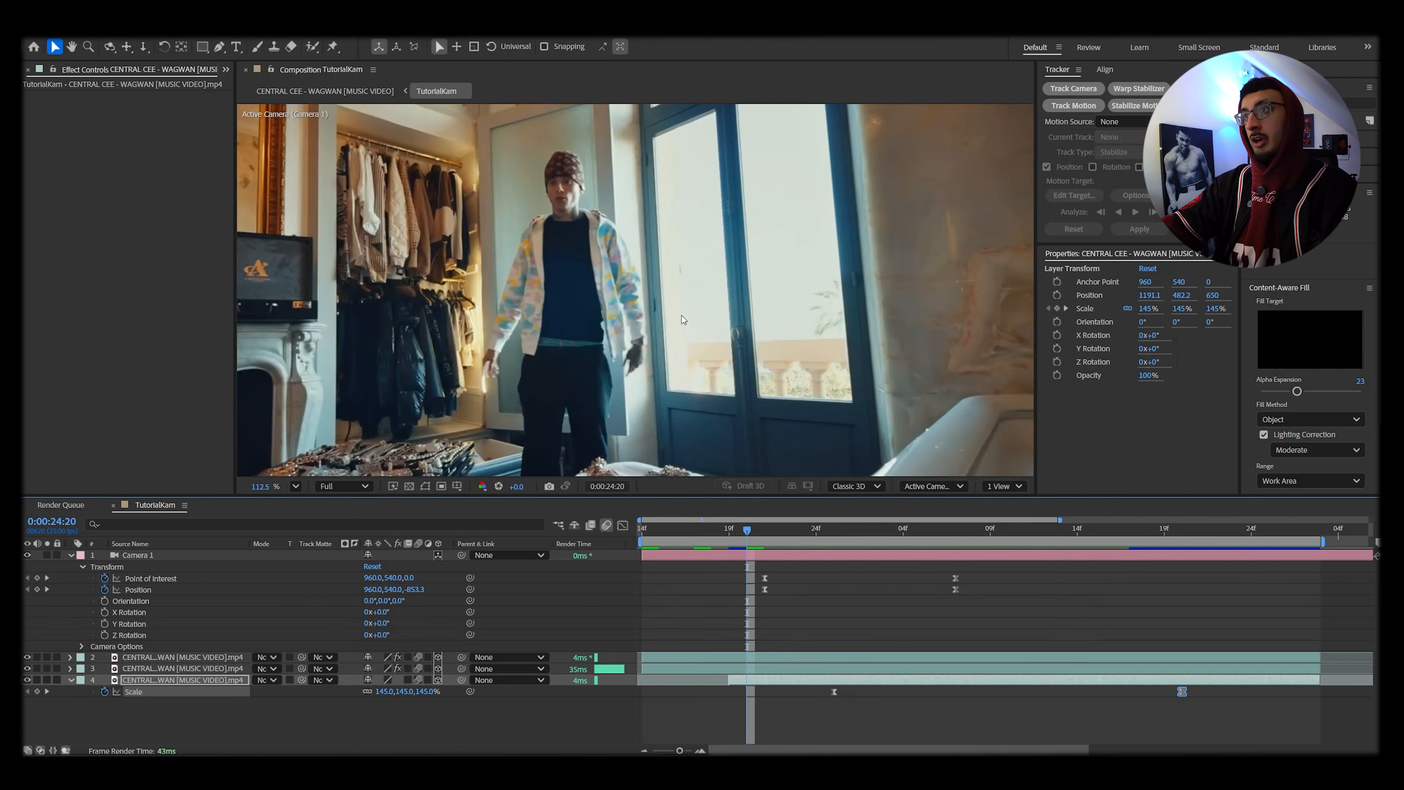
pyautogui.scroll(-4, 723, 345)
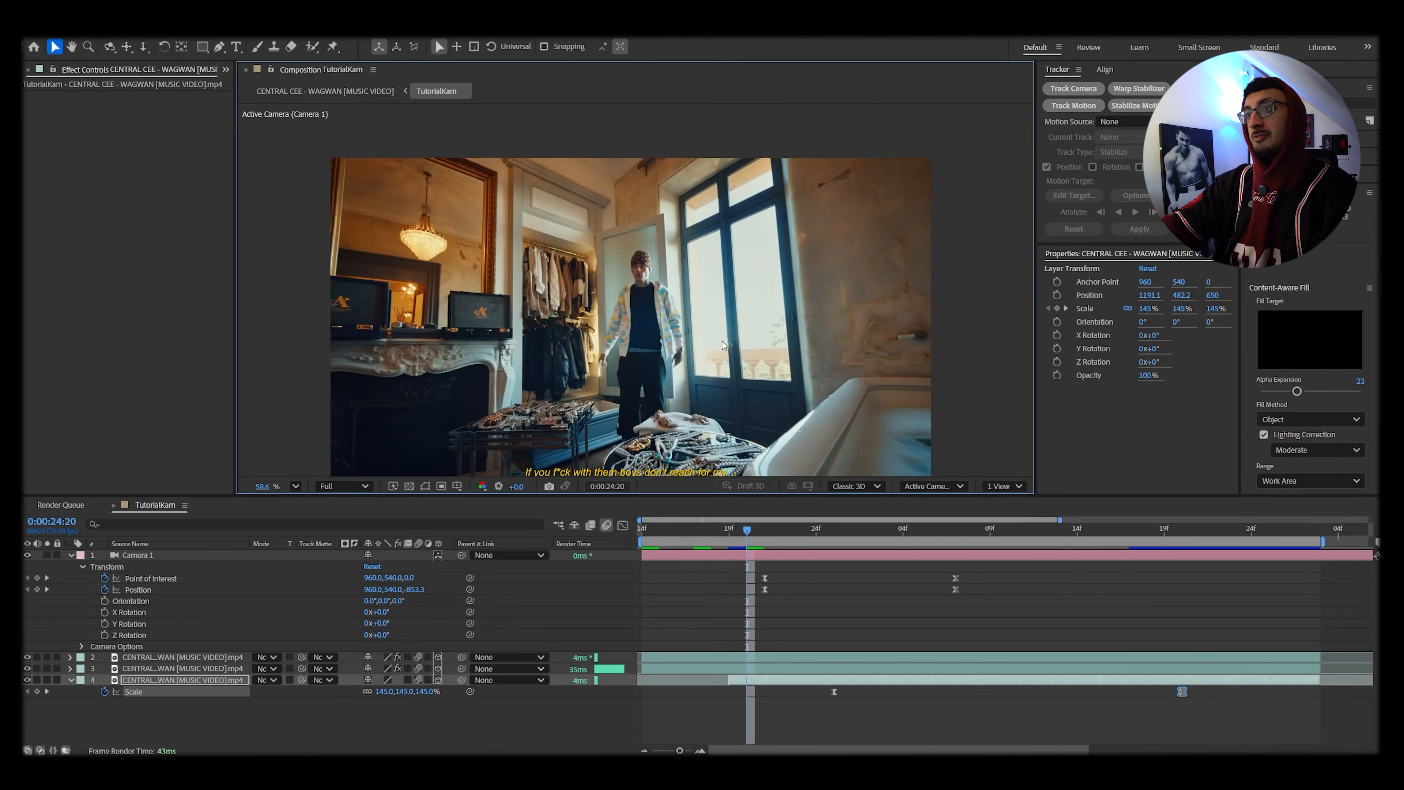
pyautogui.moveTo(759, 534); pyautogui.dragTo(699, 522)
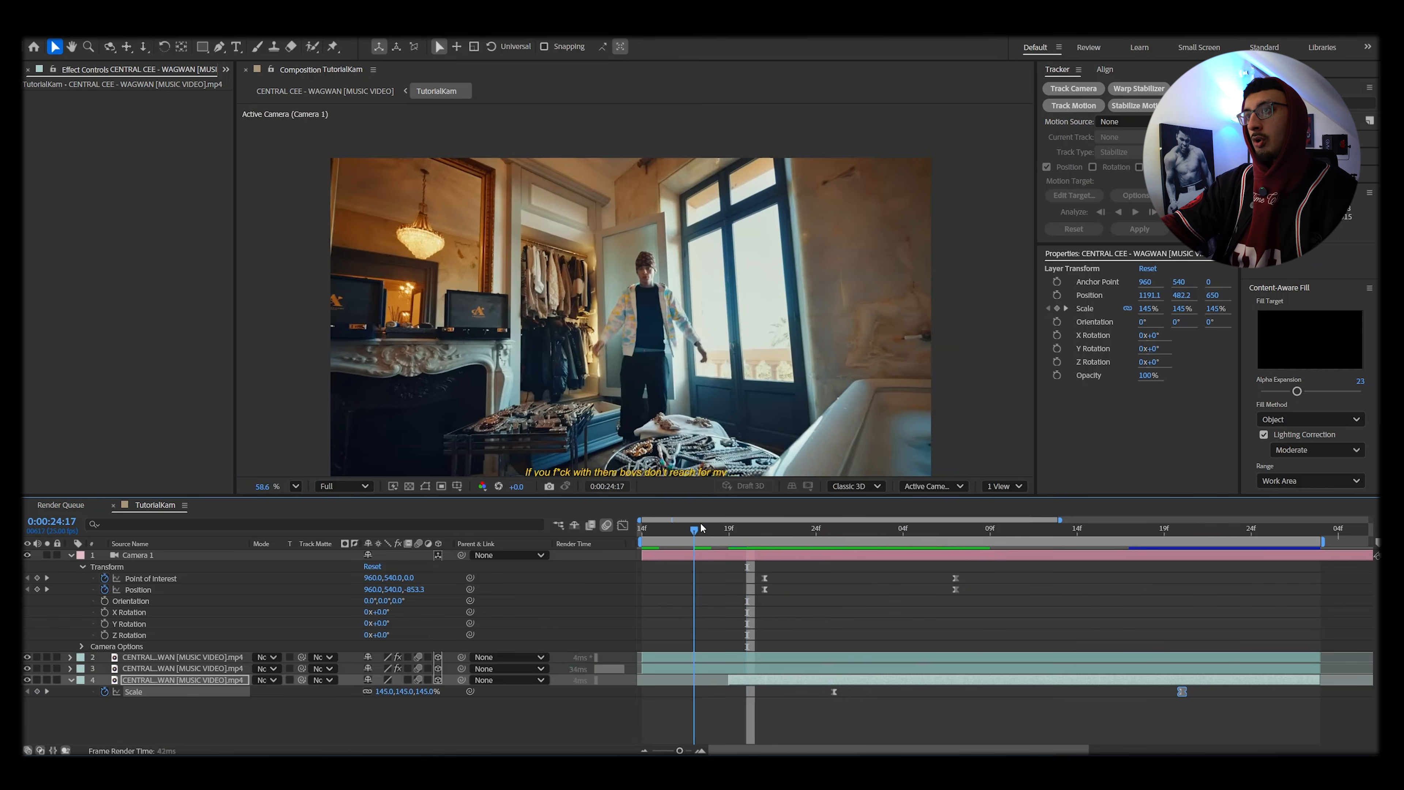
pyautogui.press('space')
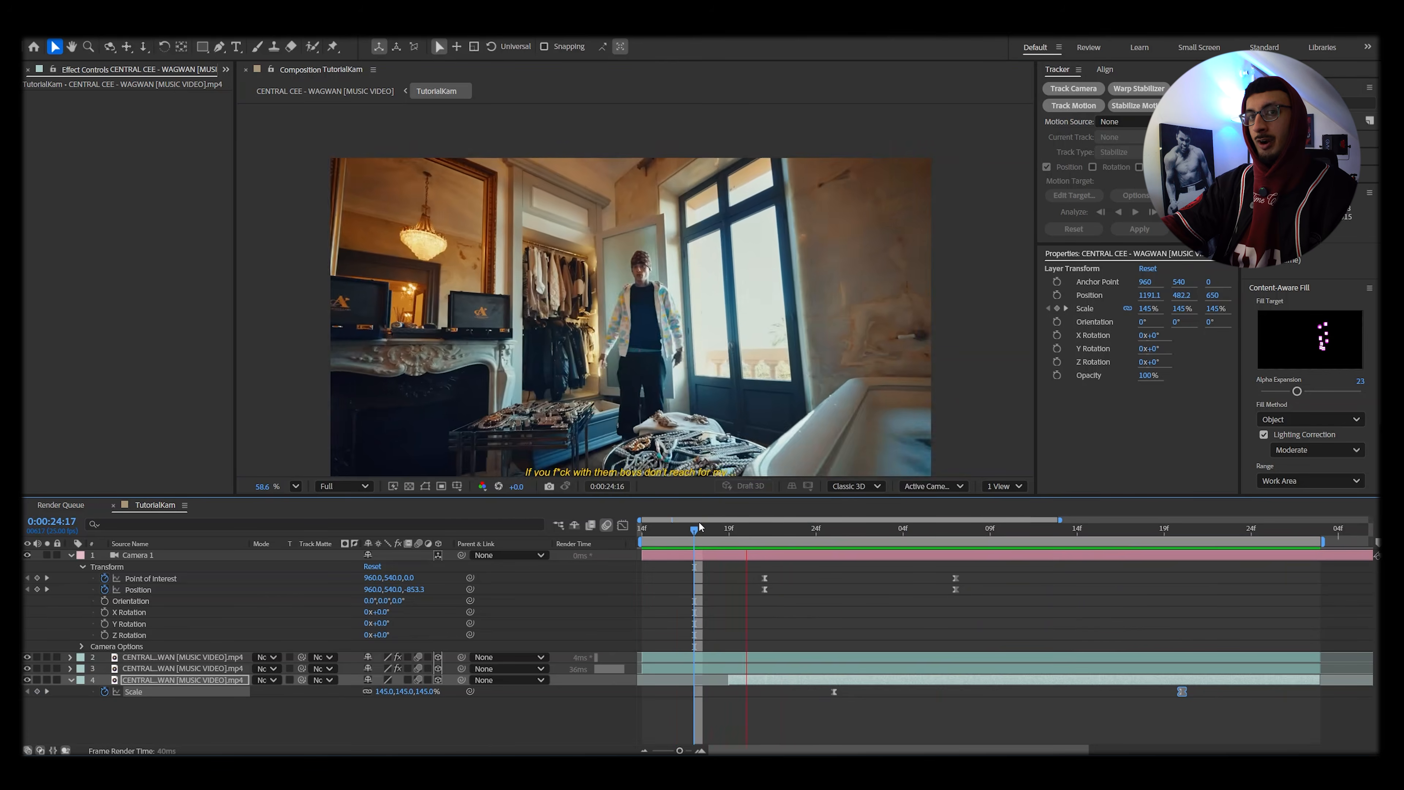
# Select the window cutout layer and temporarily hide the room layer to inspect the cutout over the car clip.
pyautogui.click(205, 669)
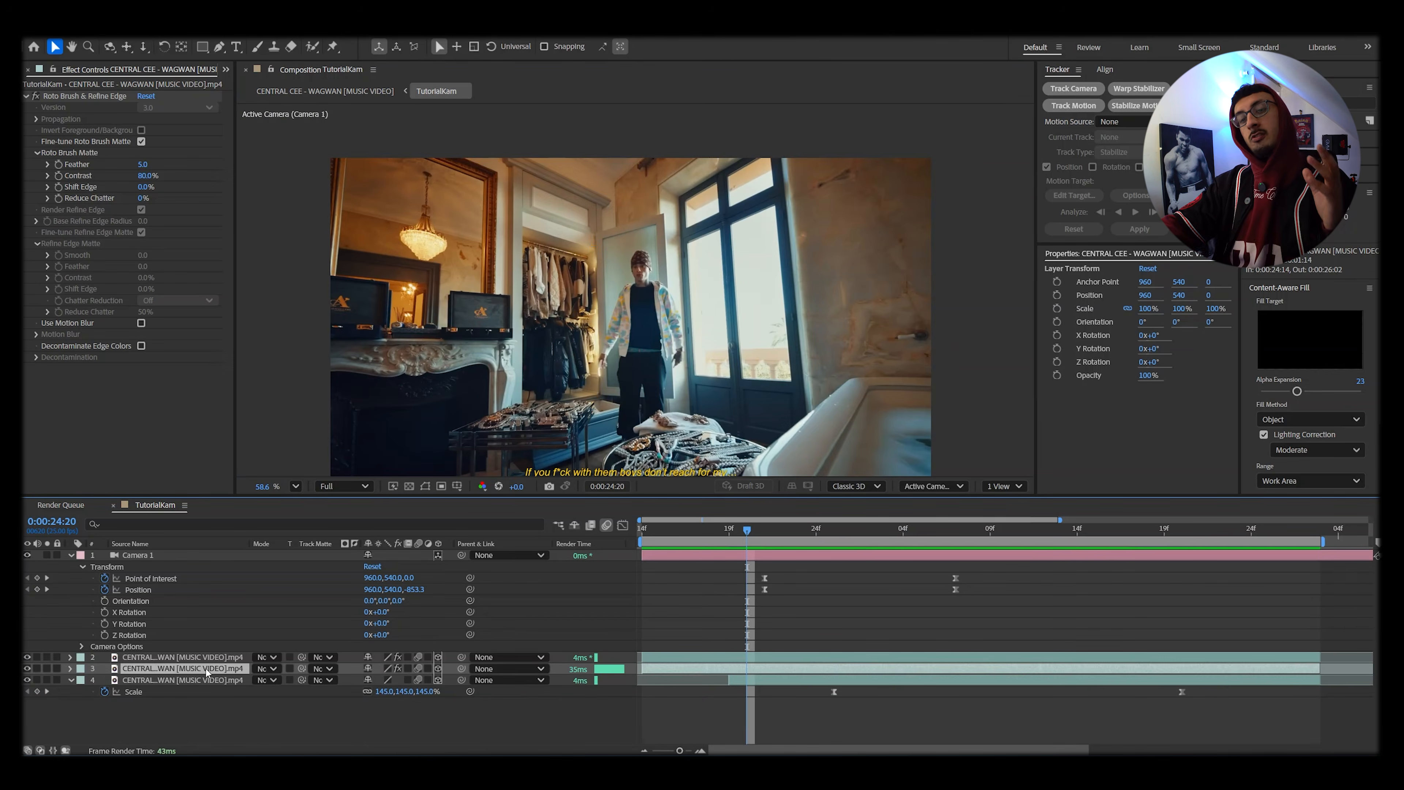
pyautogui.click(27, 656)
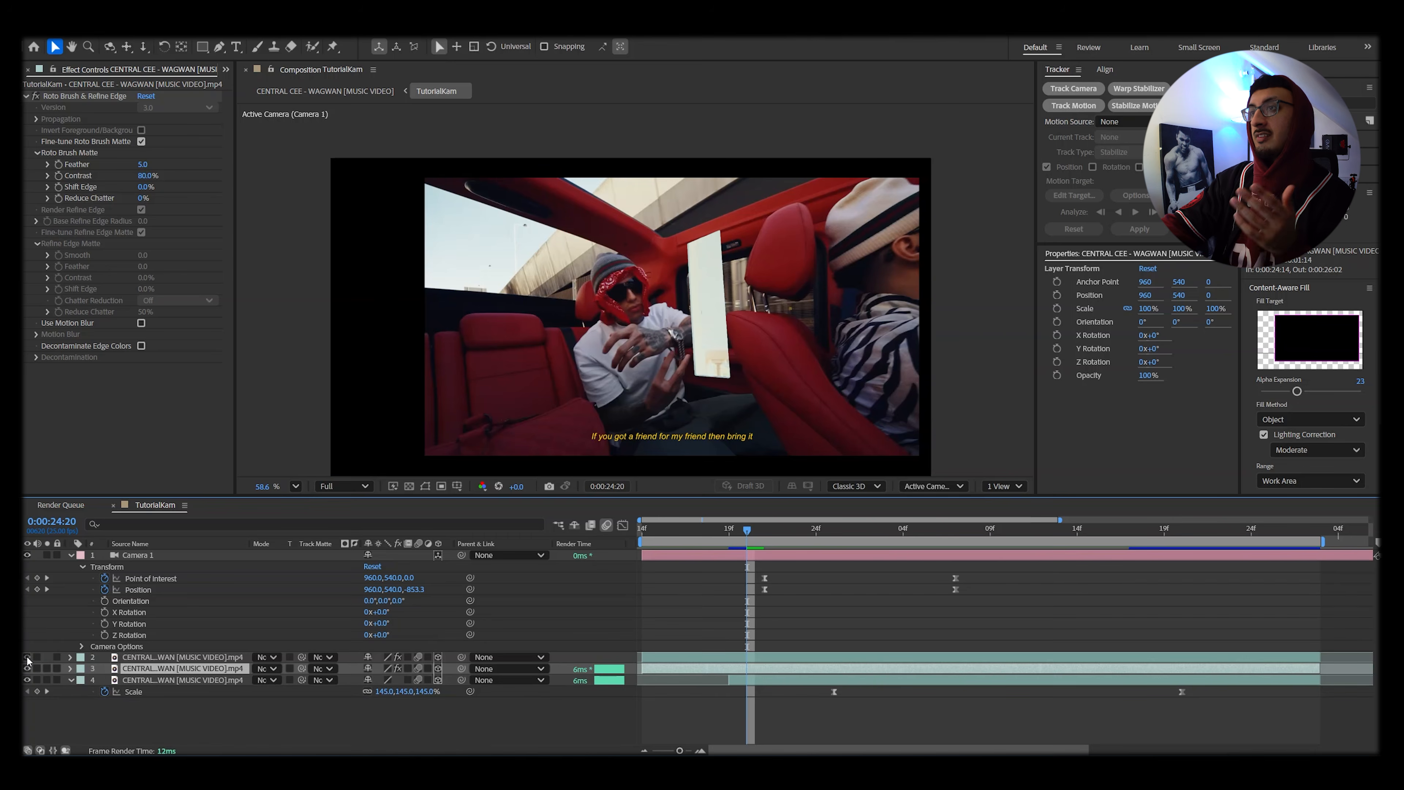
pyautogui.click(27, 657)
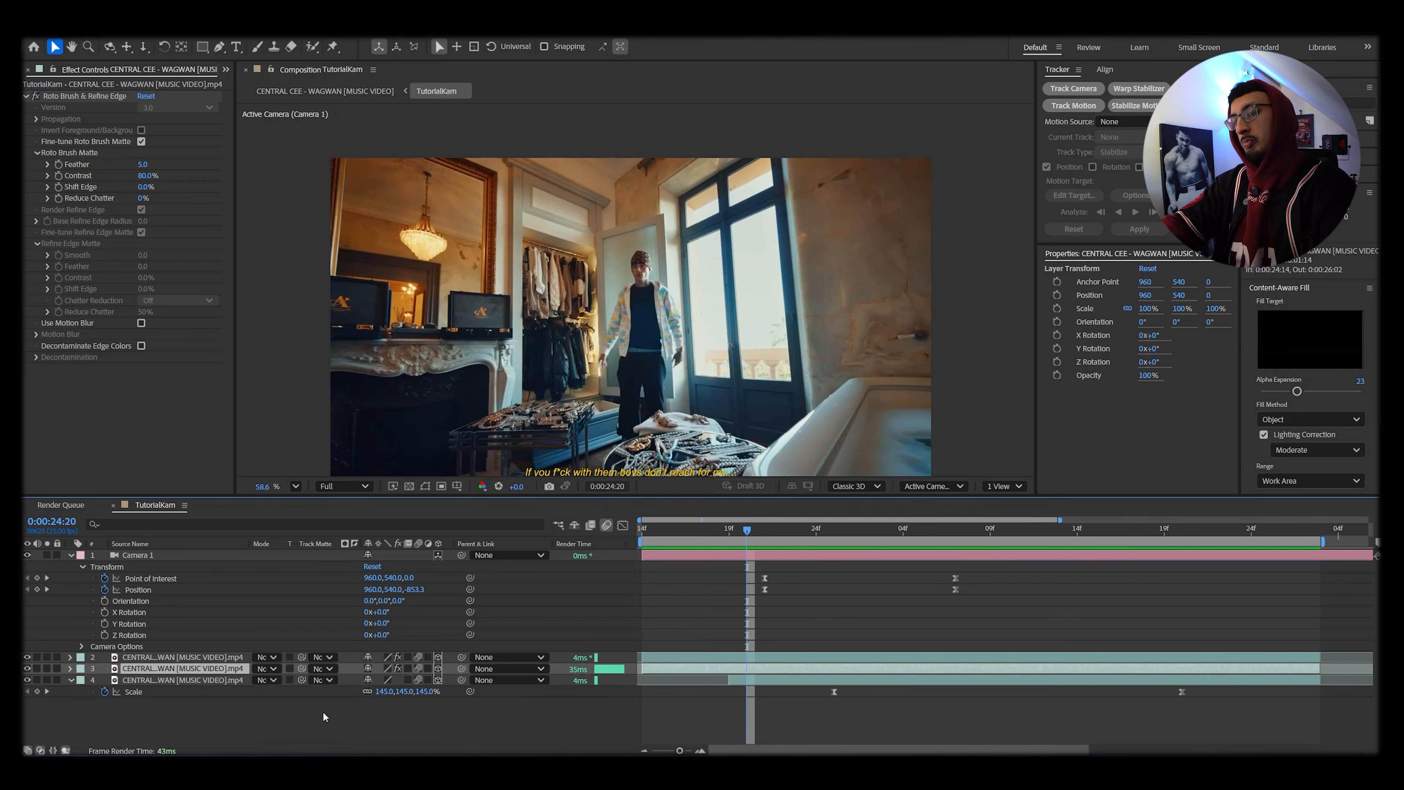
# Enable Position keyframing on the window cutout layer and place its starting keyframe at 0:00:24:17.
pyautogui.press('p')
pyautogui.click(104, 679)
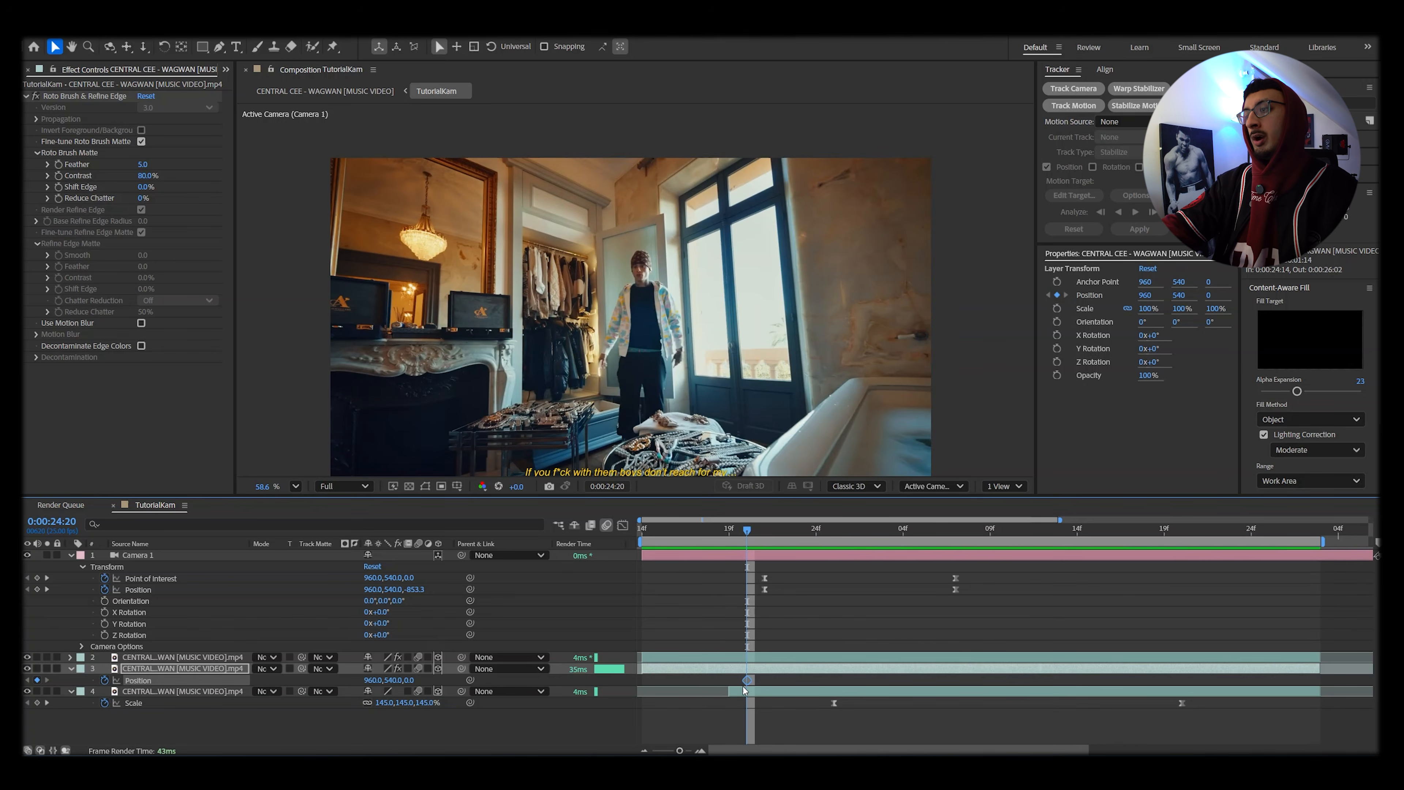
pyautogui.moveTo(745, 679); pyautogui.dragTo(694, 679)
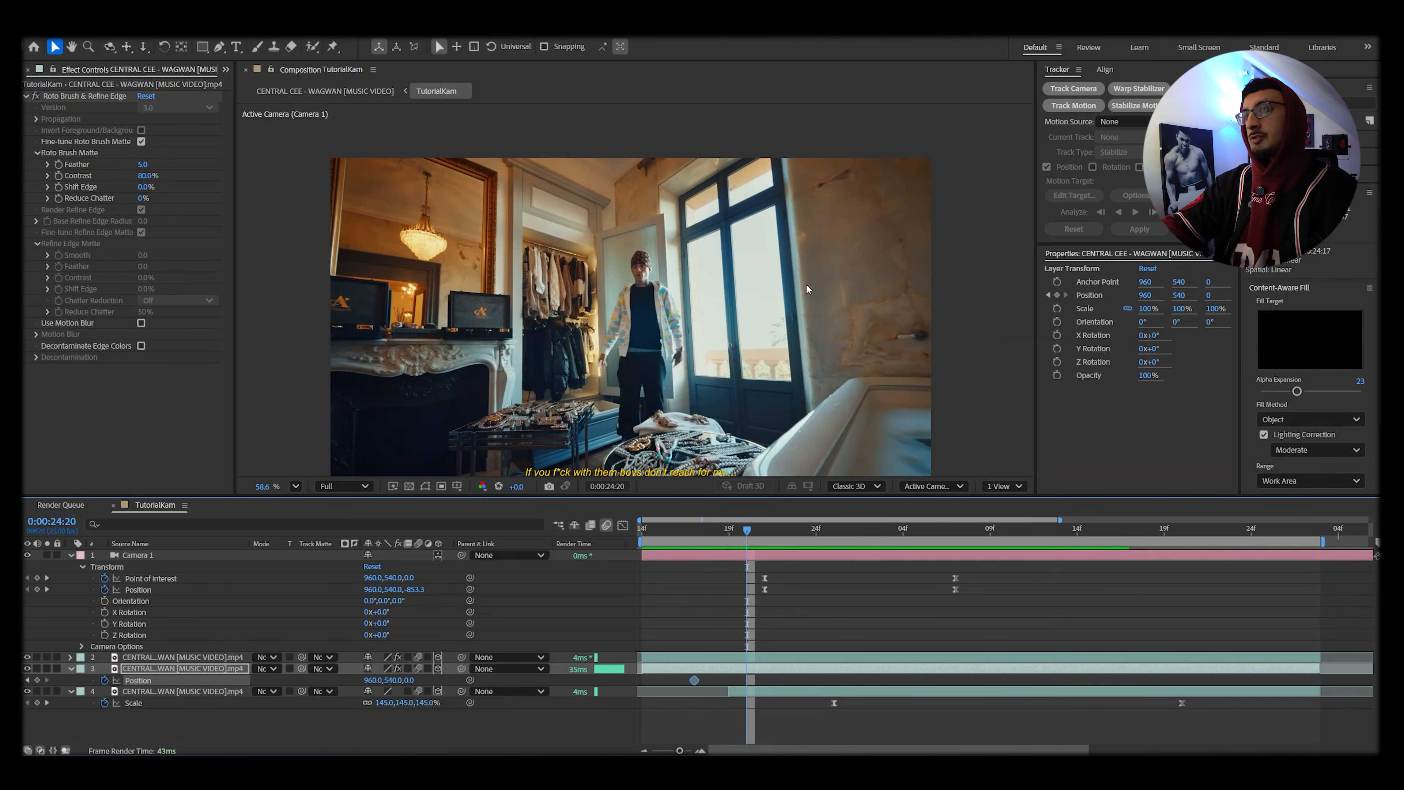
# Slide the window cutout sideways to Position 825.8, 555.1 at 0:00:24:20, and scrub through its motion.
pyautogui.scroll(3, 755, 323)
pyautogui.scroll(2, 754, 322)
pyautogui.moveTo(664, 349); pyautogui.dragTo(586, 359)
pyautogui.moveTo(648, 532); pyautogui.dragTo(741, 525)
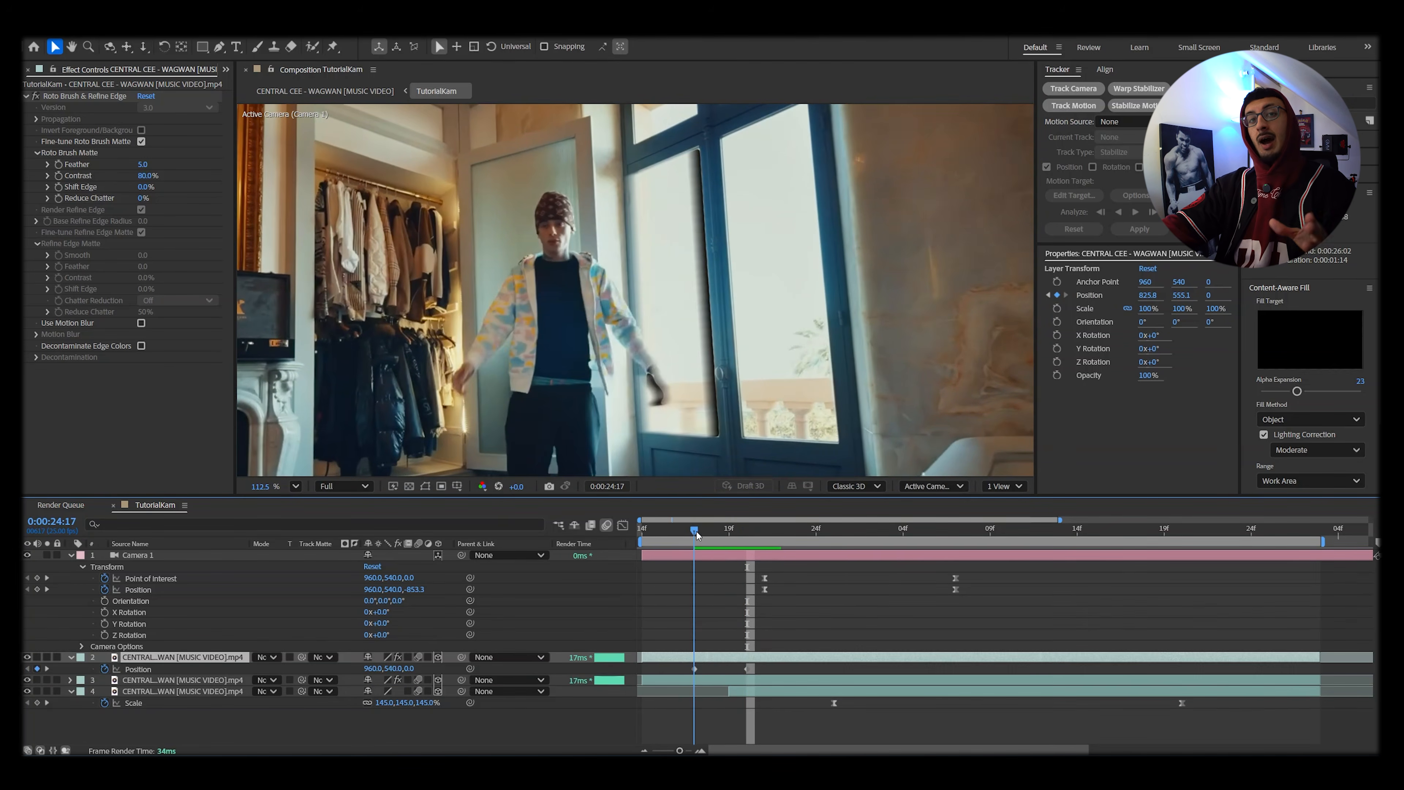
pyautogui.moveTo(695, 533); pyautogui.dragTo(739, 534)
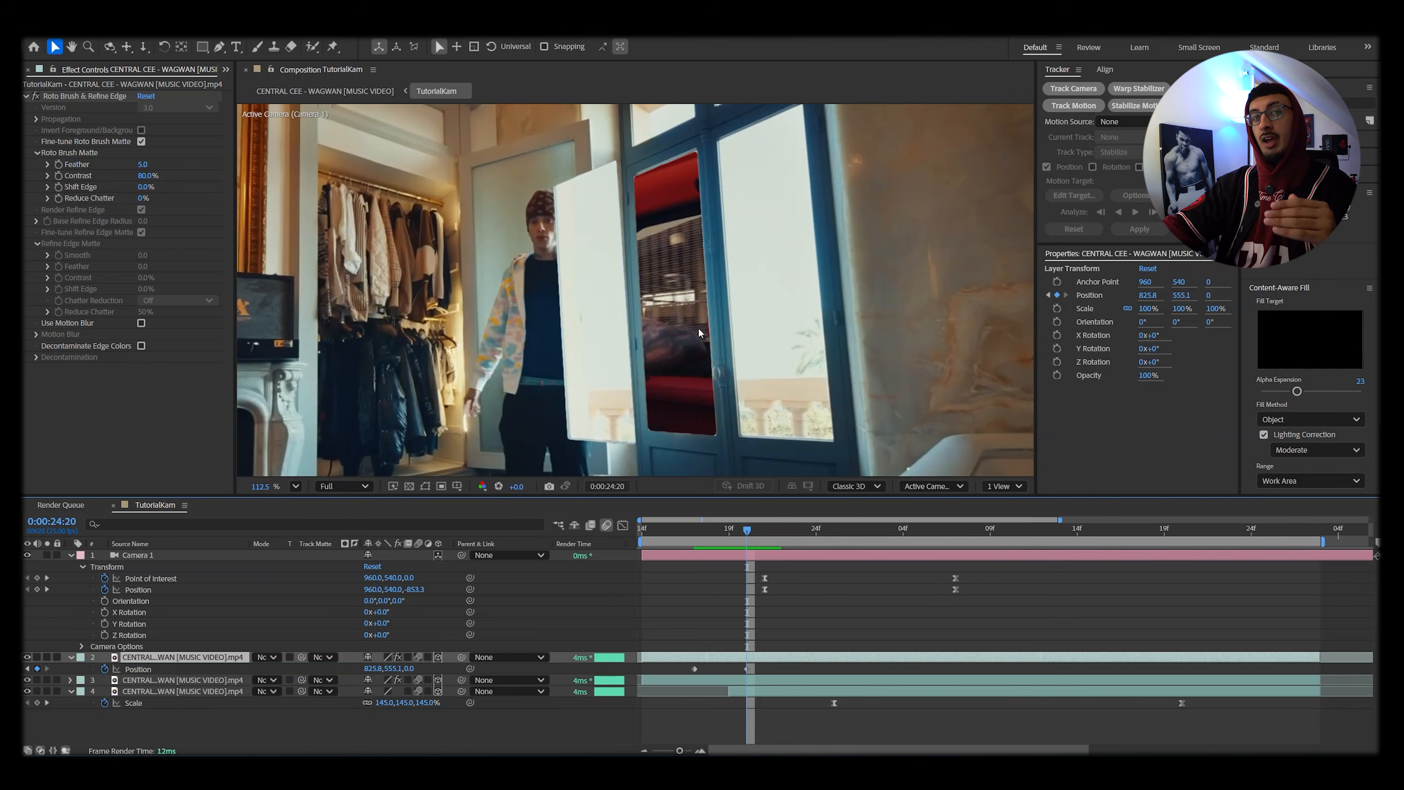
# Try the window cutout layer beneath the room layer, undo the reorder, and set its Position Z to 10 at 0:00:24:20.
pyautogui.moveTo(178, 667); pyautogui.dragTo(176, 691)
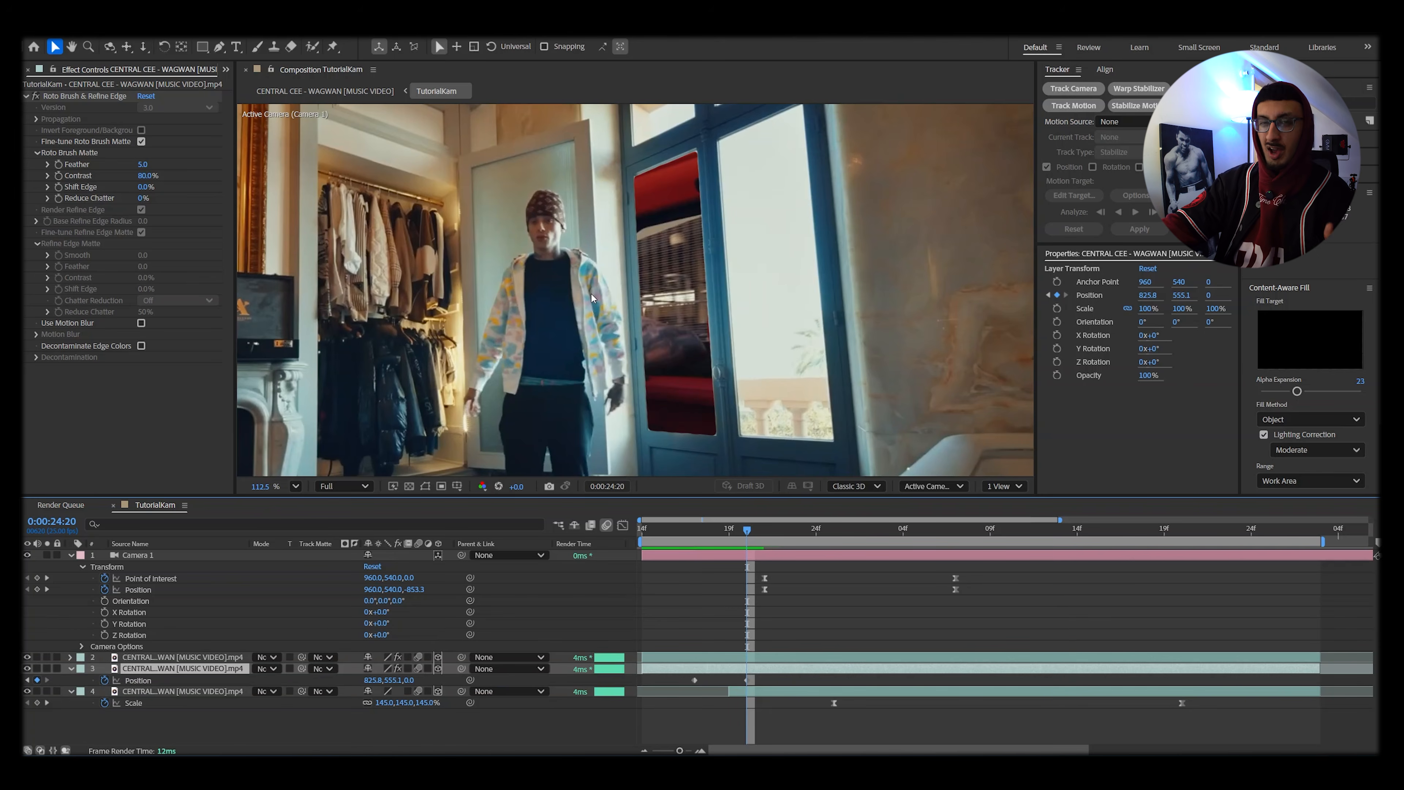
pyautogui.hotkey('ctrl', 'z')
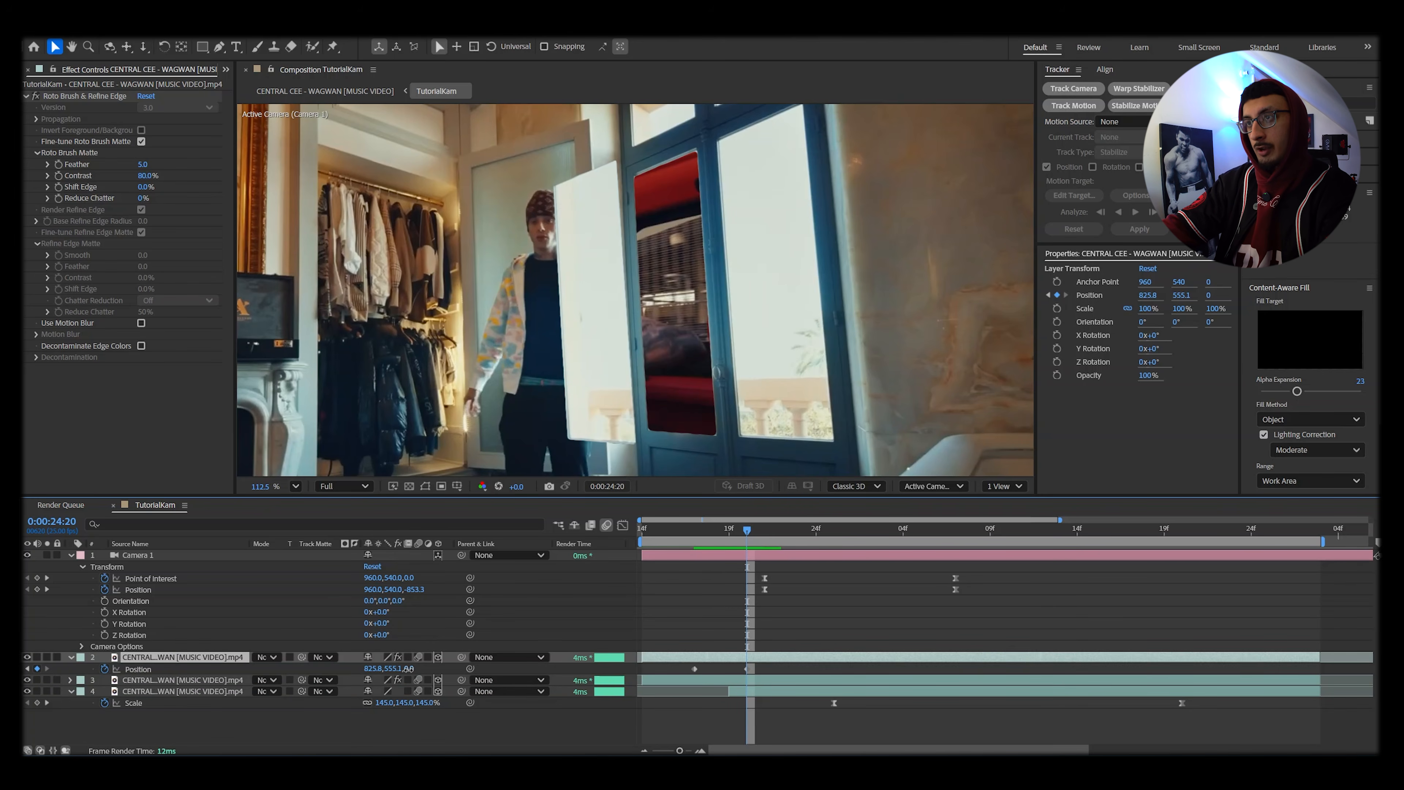
pyautogui.moveTo(406, 669); pyautogui.dragTo(434, 669)
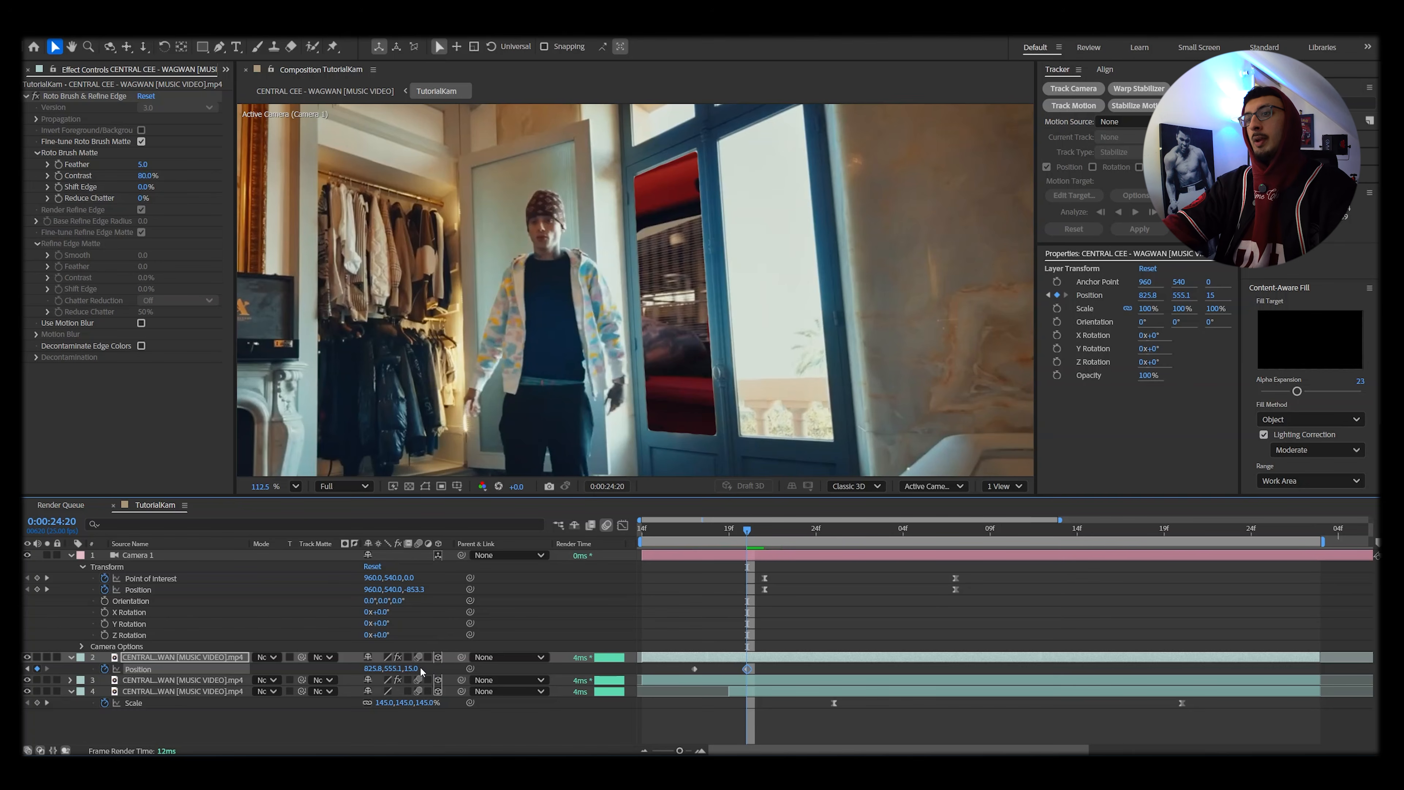
pyautogui.write('10')
pyautogui.press('Return')
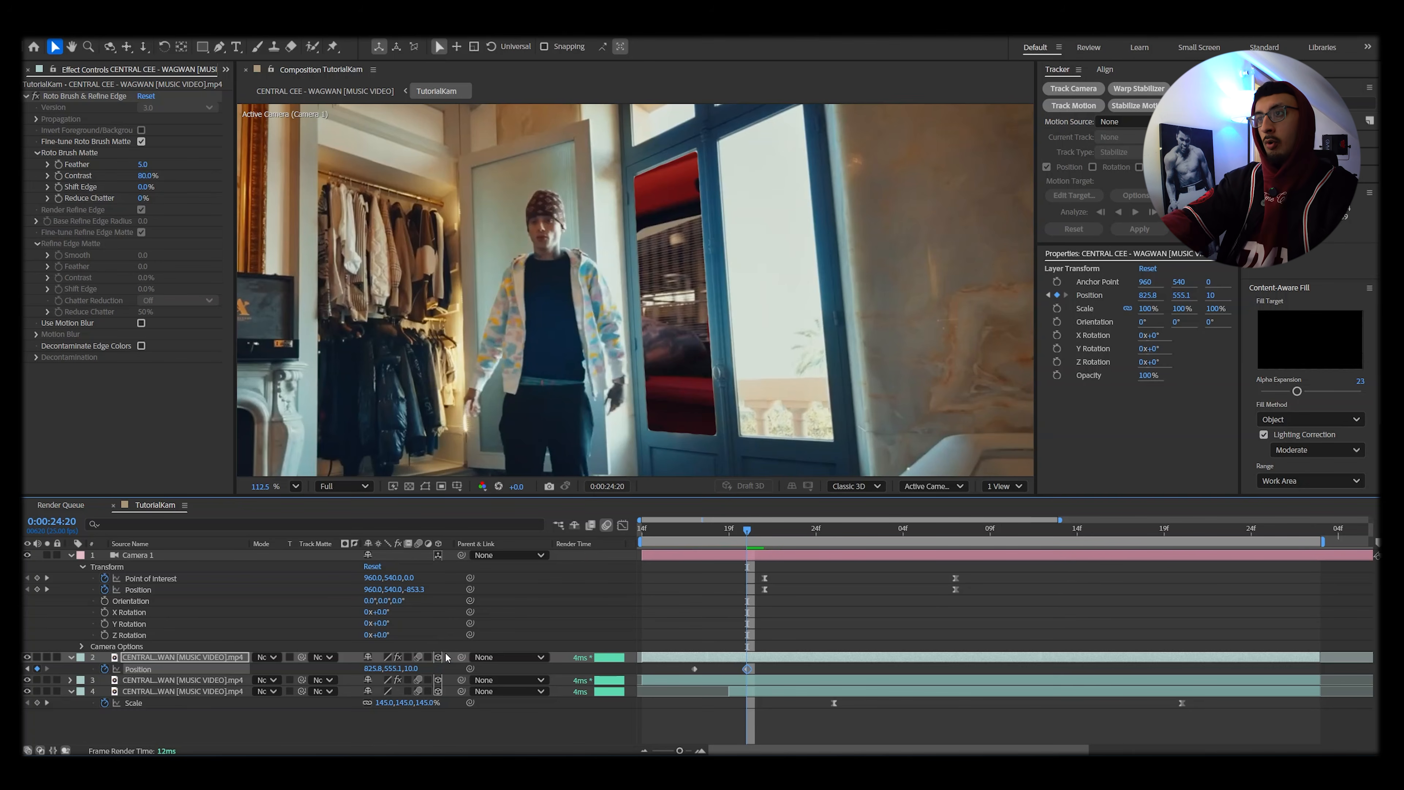
# Move the window cutout's Position keyframes to about 0:00:24:22 and 0:00:25:01, and apply Easy Ease to both.
pyautogui.click(704, 532)
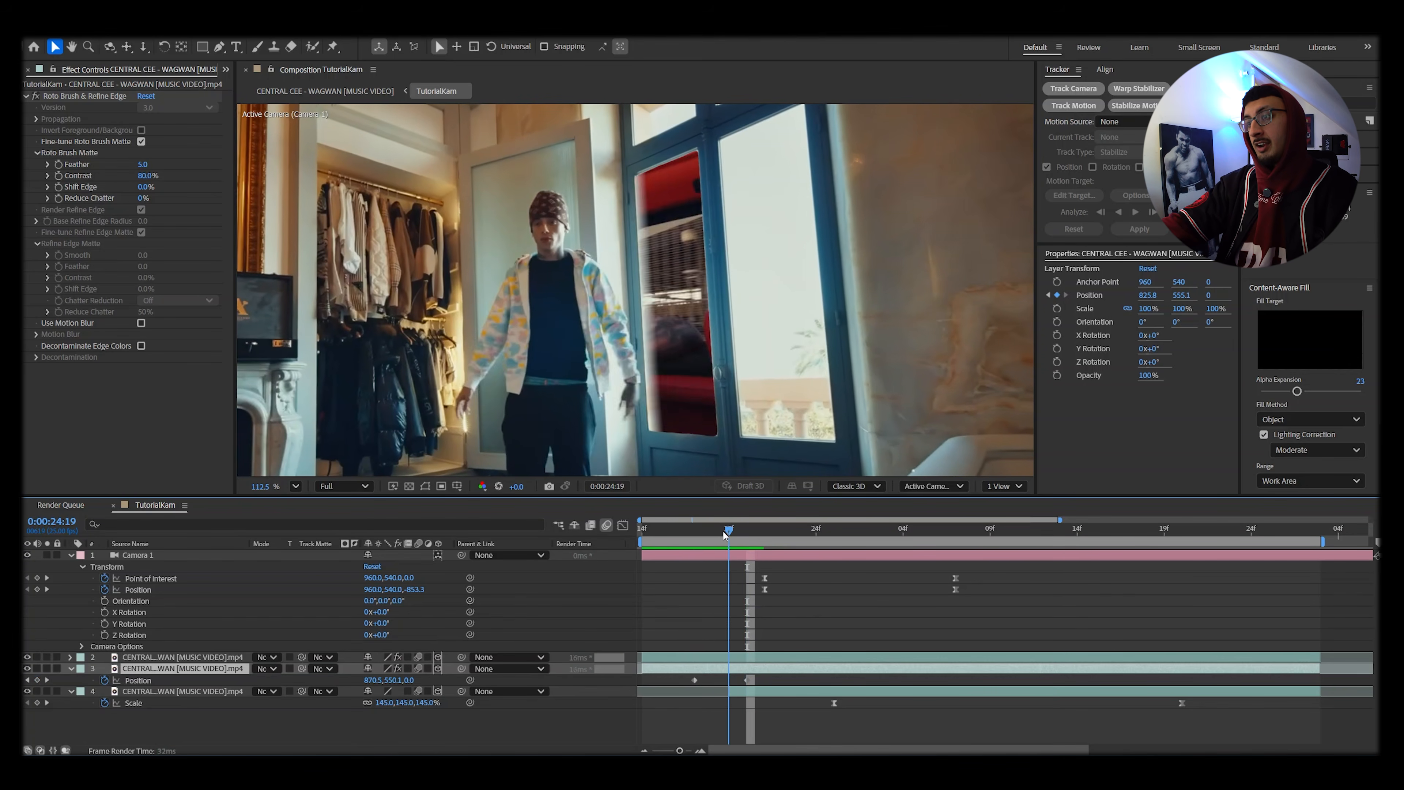
pyautogui.press('space')
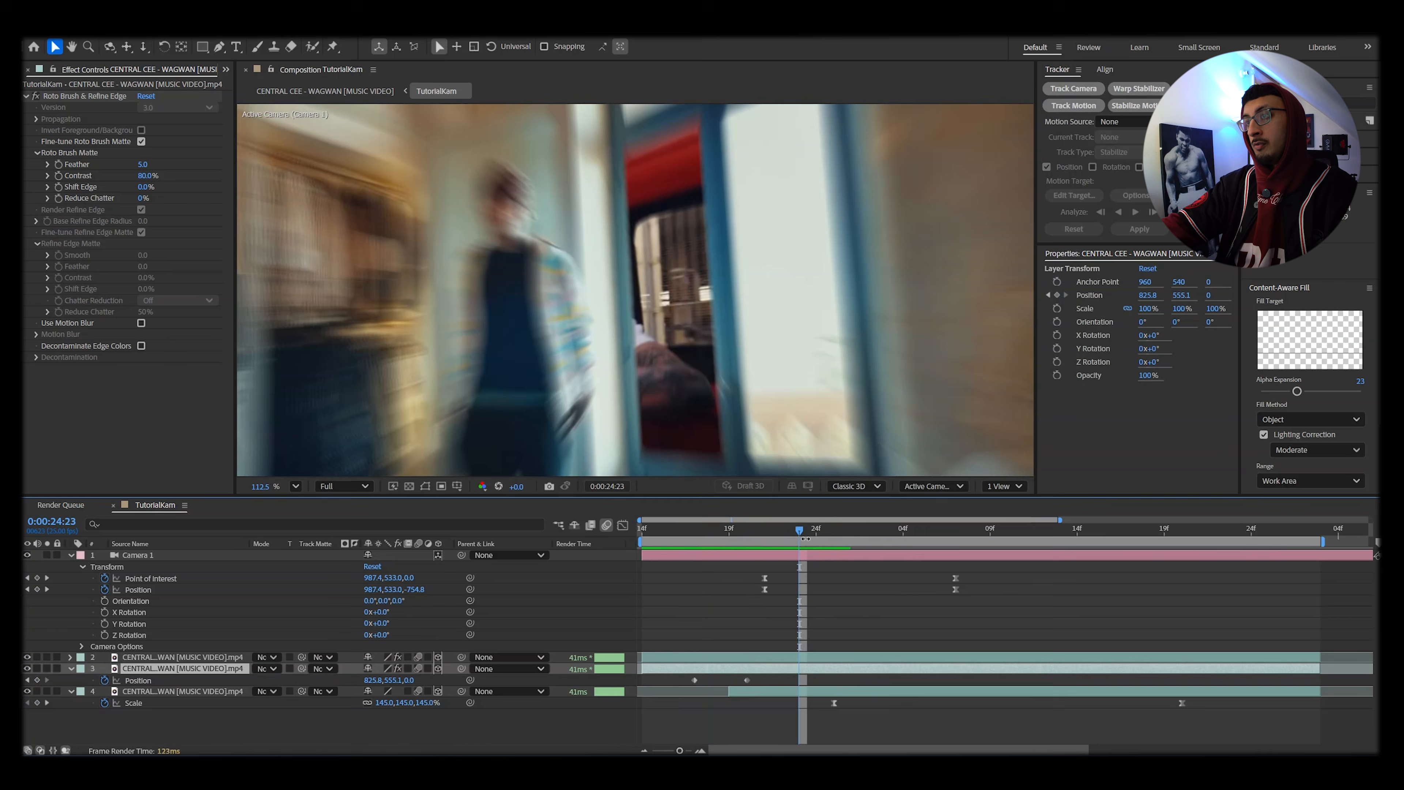
pyautogui.moveTo(769, 674)
pyautogui.mouseDown()
pyautogui.moveTo(687, 689)
pyautogui.moveTo(802, 685)
pyautogui.moveTo(784, 682)
pyautogui.mouseUp()
pyautogui.click(816, 683)
pyautogui.moveTo(871, 680); pyautogui.dragTo(742, 687)
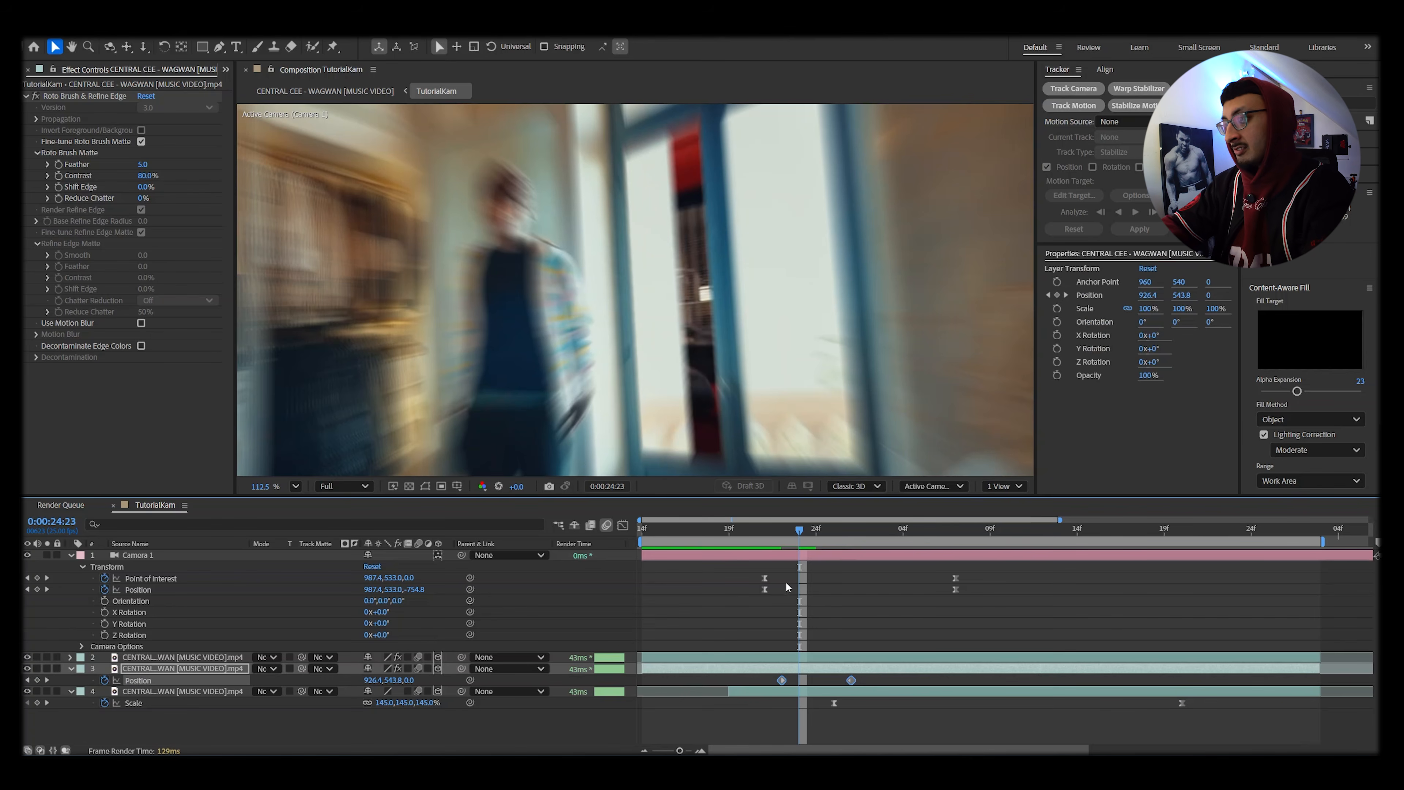
pyautogui.press('F9')
# Scrub back through the shot to review the eased window slide together with the camera zoom.
pyautogui.scroll(-5, 633, 379)
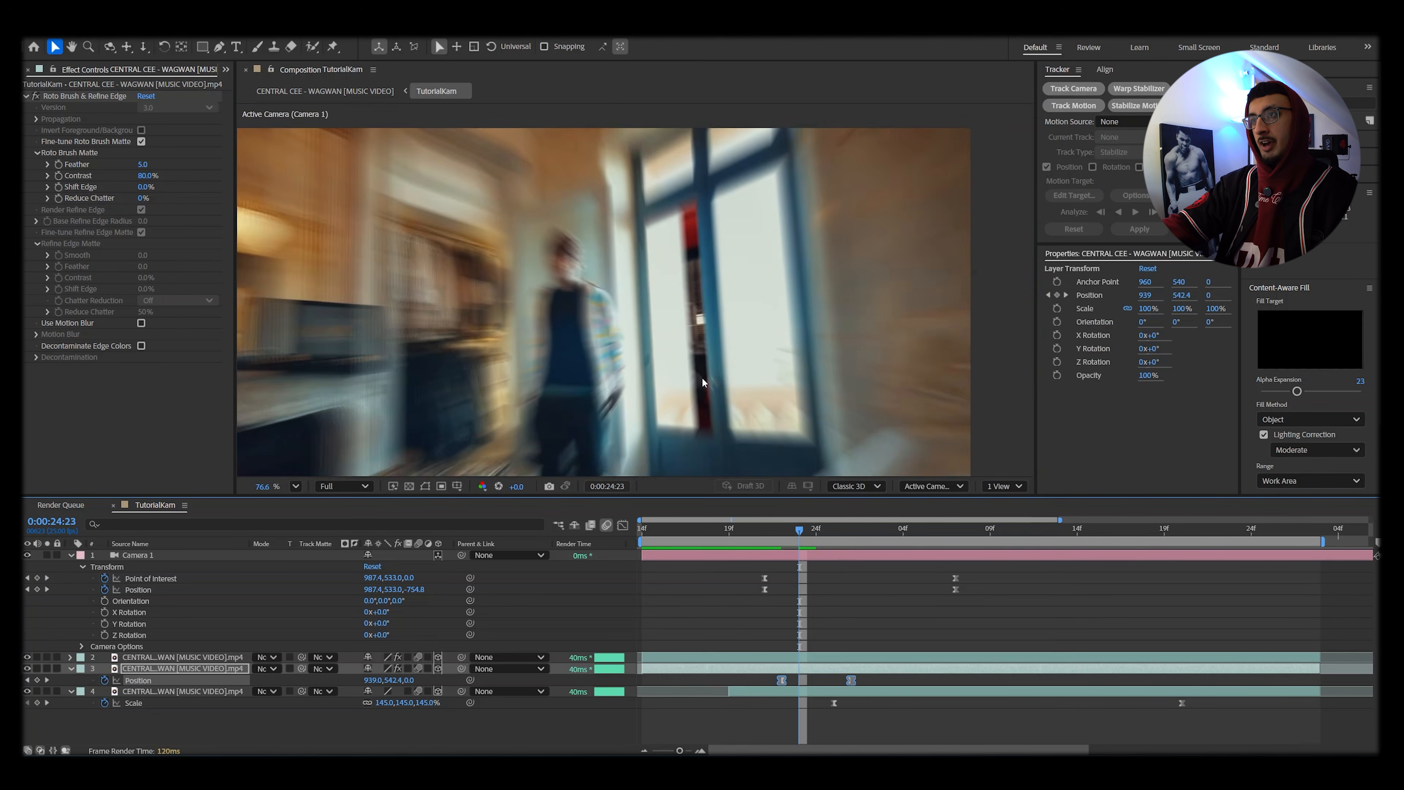
pyautogui.moveTo(805, 531); pyautogui.dragTo(675, 546)
pyautogui.moveTo(675, 547); pyautogui.dragTo(676, 546)
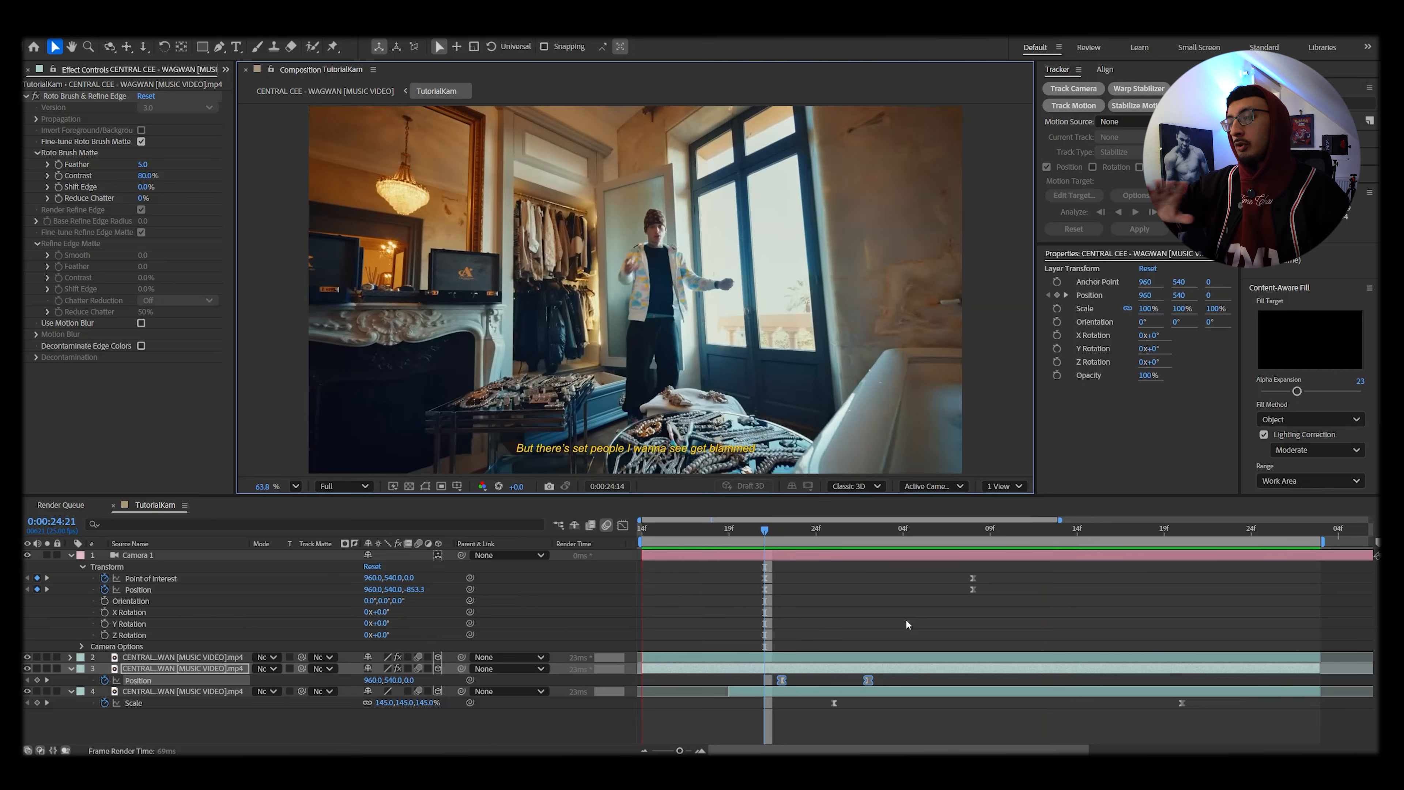